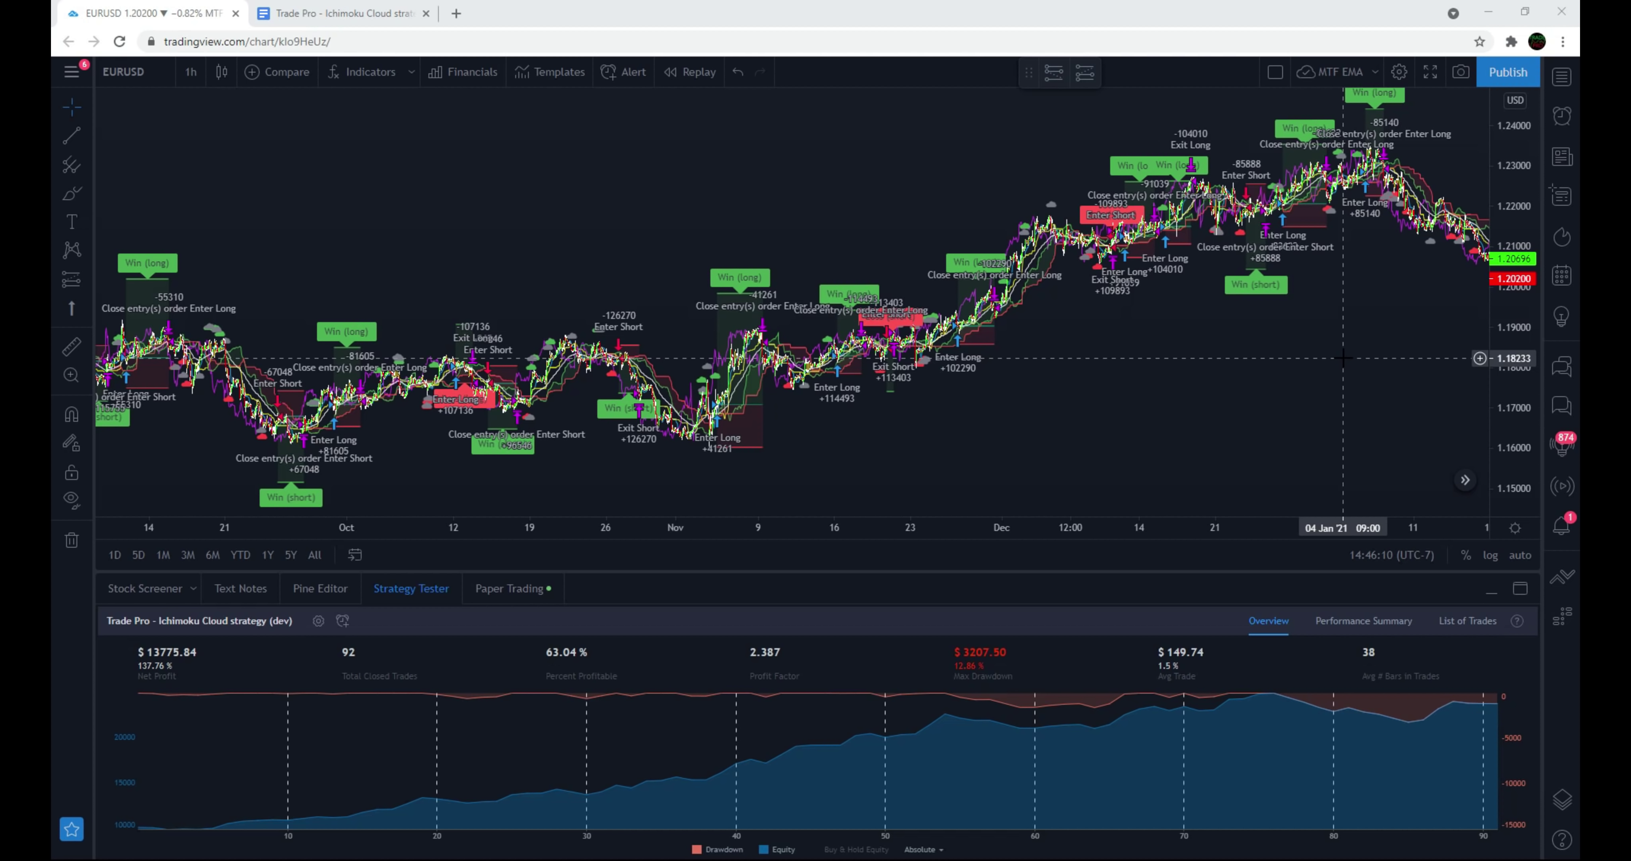
Open the indicators and strategies library and show its invite-only scripts.
{"action": "left_click", "coordinate": [381, 69]}
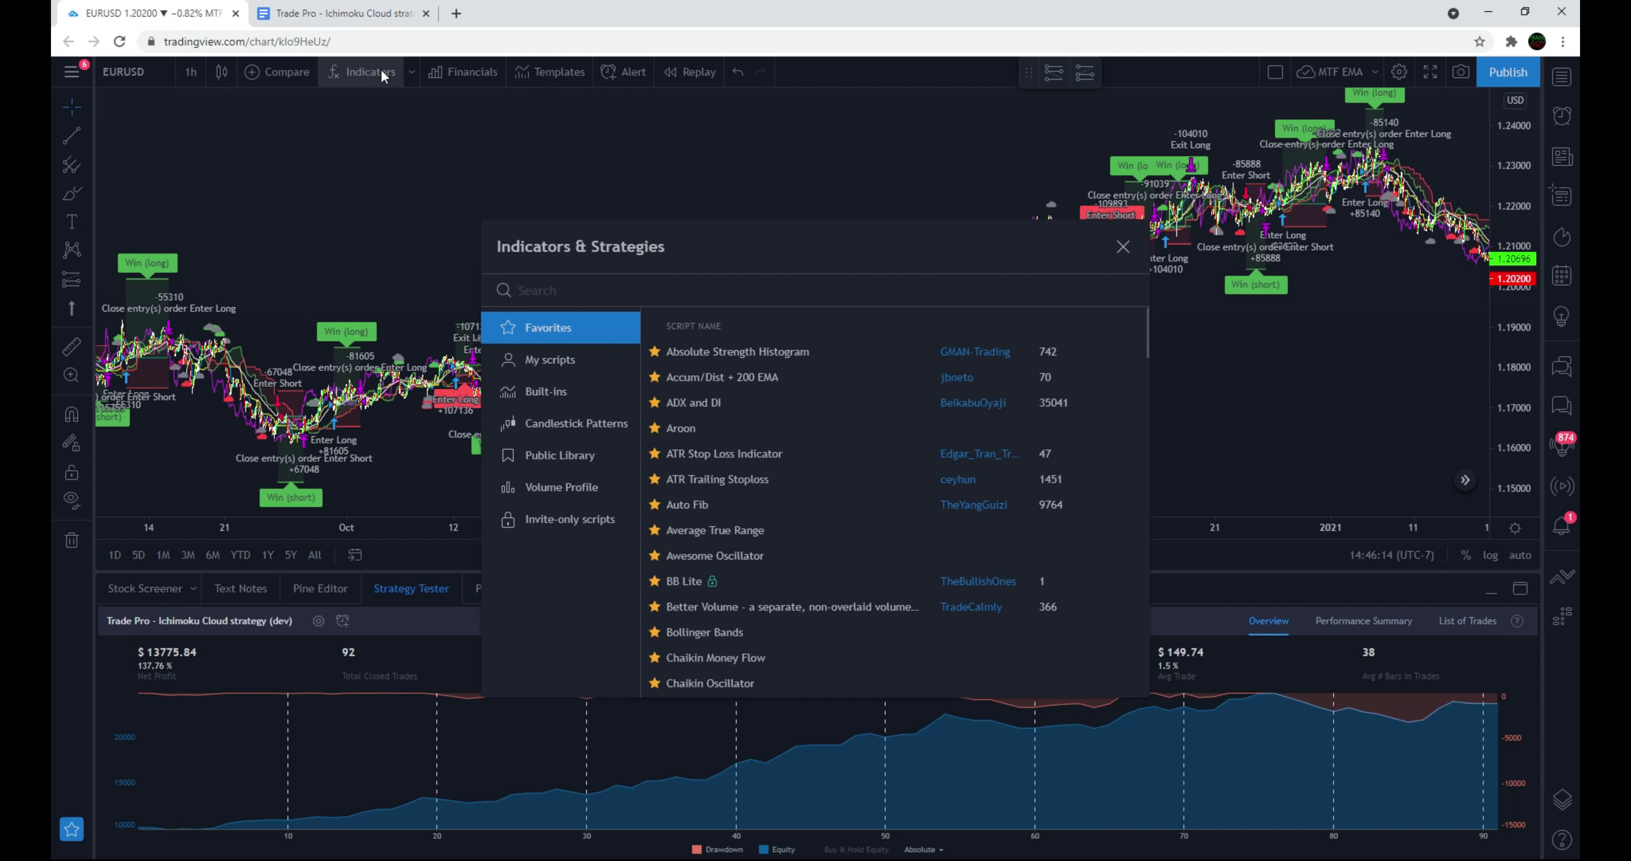
{"action": "left_click", "coordinate": [553, 521]}
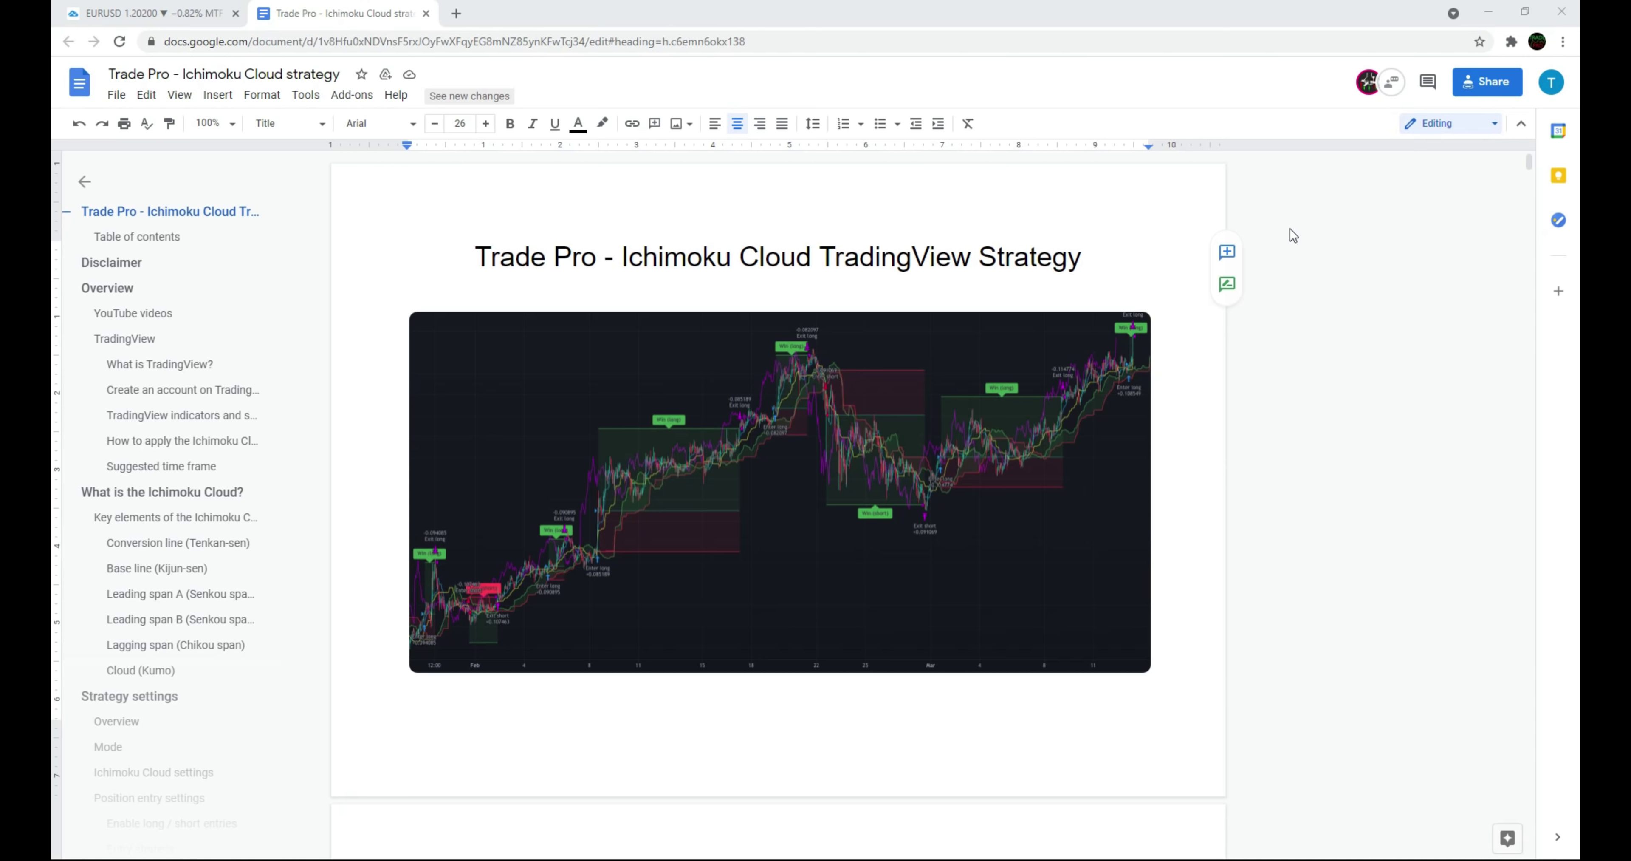
Skim the Trade Pro - Ichimoku Cloud strategy document from the table of contents to the YouTube videos and TradingView sections.
{"action": "scroll", "coordinate": [1140, 273], "scroll_direction": "down", "scroll_amount": 6}
{"action": "scroll", "coordinate": [976, 444], "scroll_direction": "down", "scroll_amount": 20}
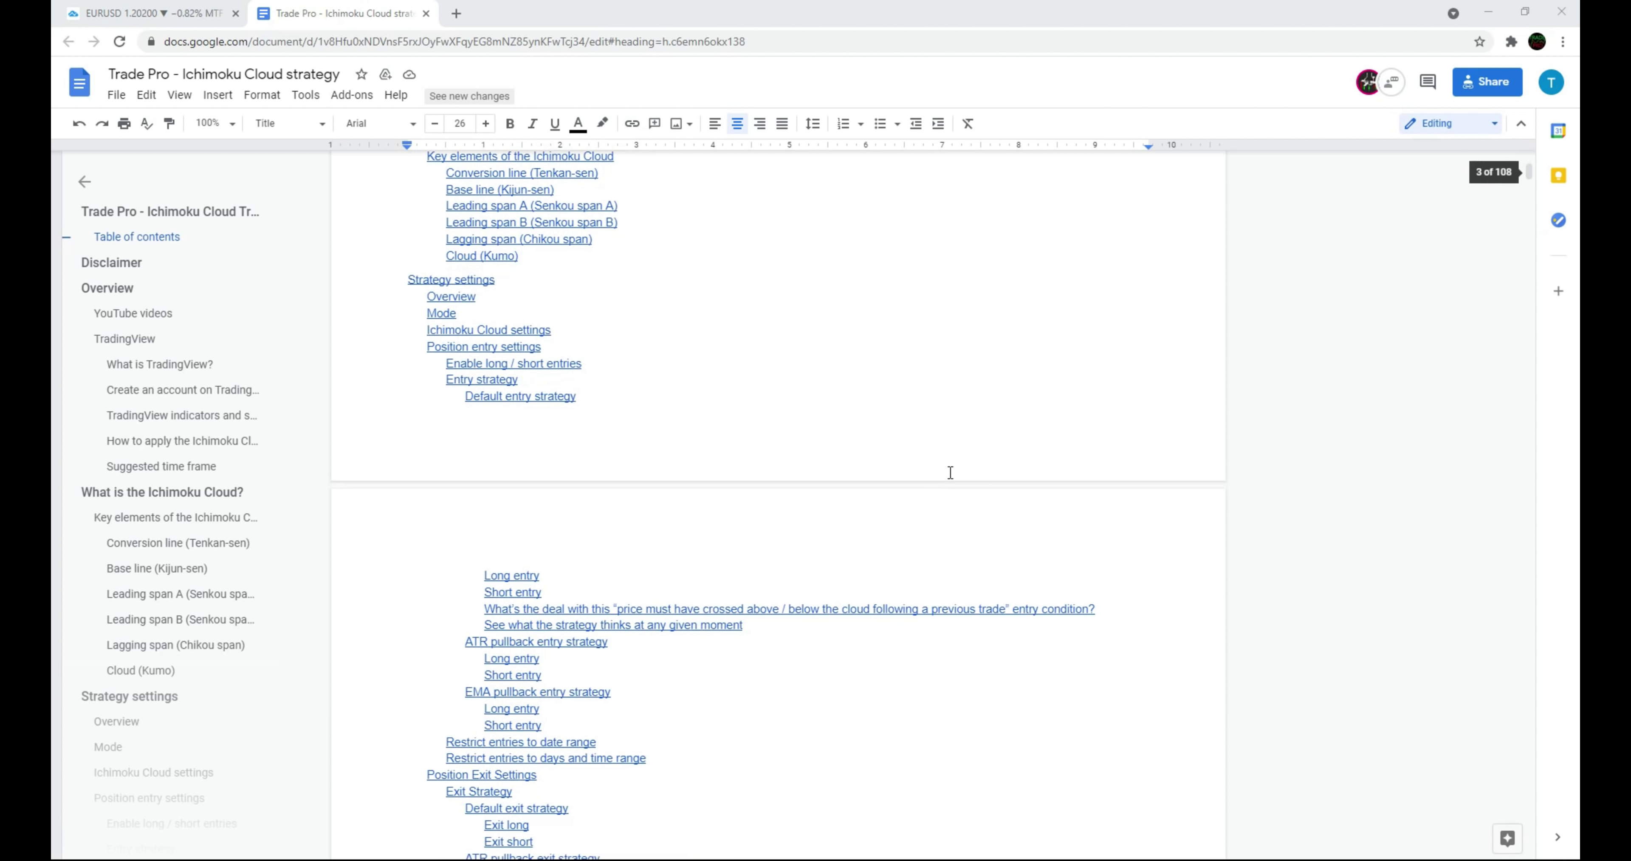
{"action": "scroll", "coordinate": [941, 477], "scroll_direction": "down", "scroll_amount": 15}
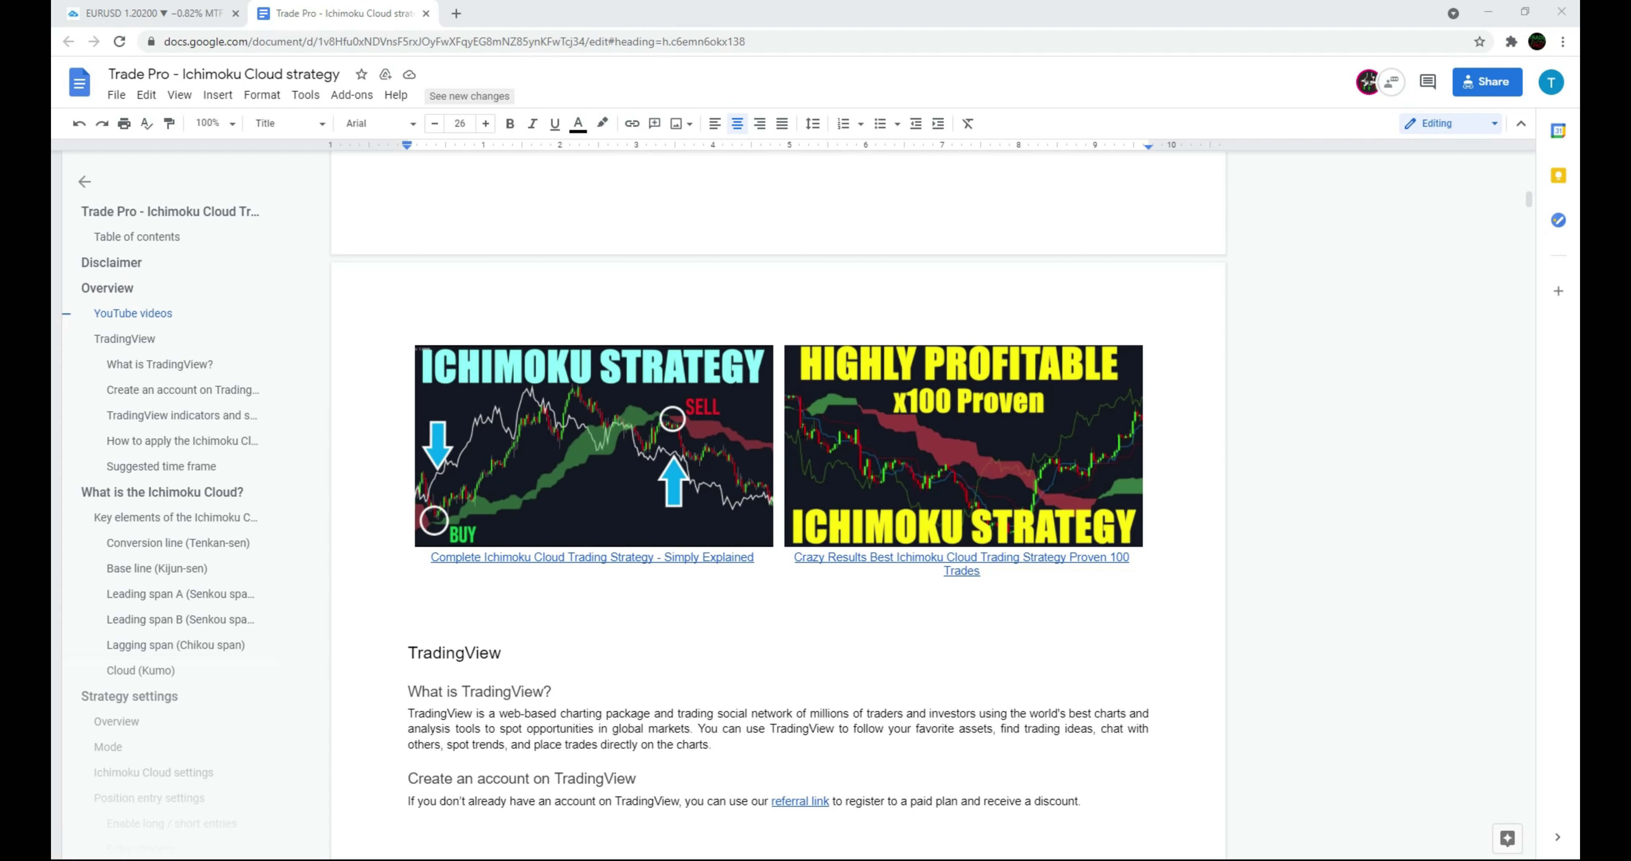
{"action": "scroll", "coordinate": [1136, 298], "scroll_direction": "up", "scroll_amount": 5}
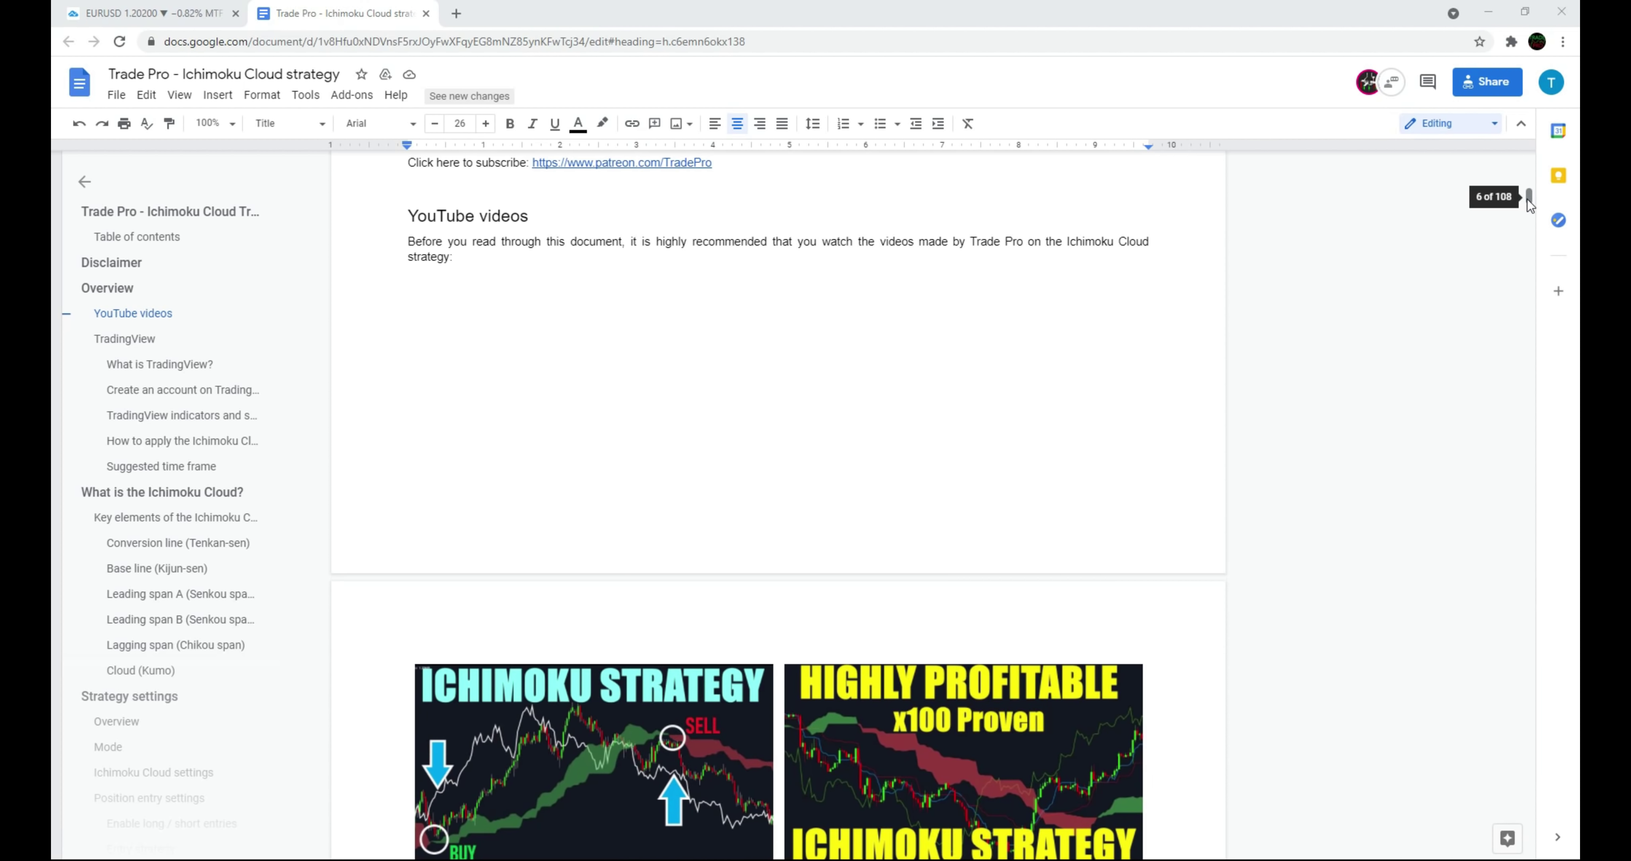
{"action": "scroll", "coordinate": [1023, 546], "scroll_direction": "up", "scroll_amount": 8}
{"action": "scroll", "coordinate": [913, 604], "scroll_direction": "up", "scroll_amount": 20}
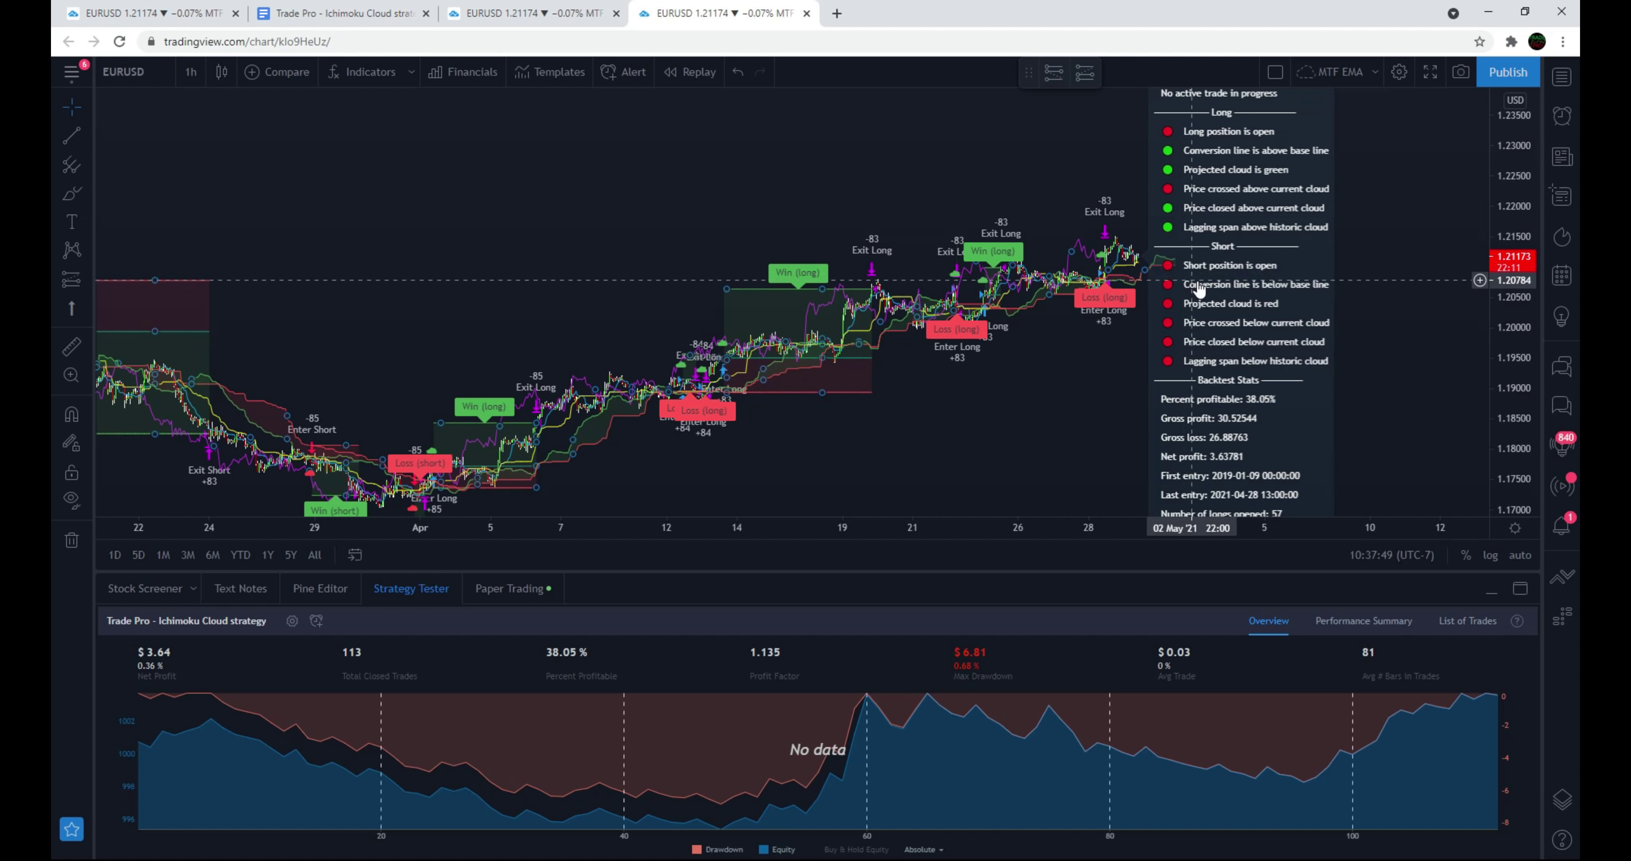
Set the Ichimoku strategy's mode to Trading and collapse the Strategy Tester to enlarge the chart.
{"action": "double_click", "coordinate": [1206, 288]}
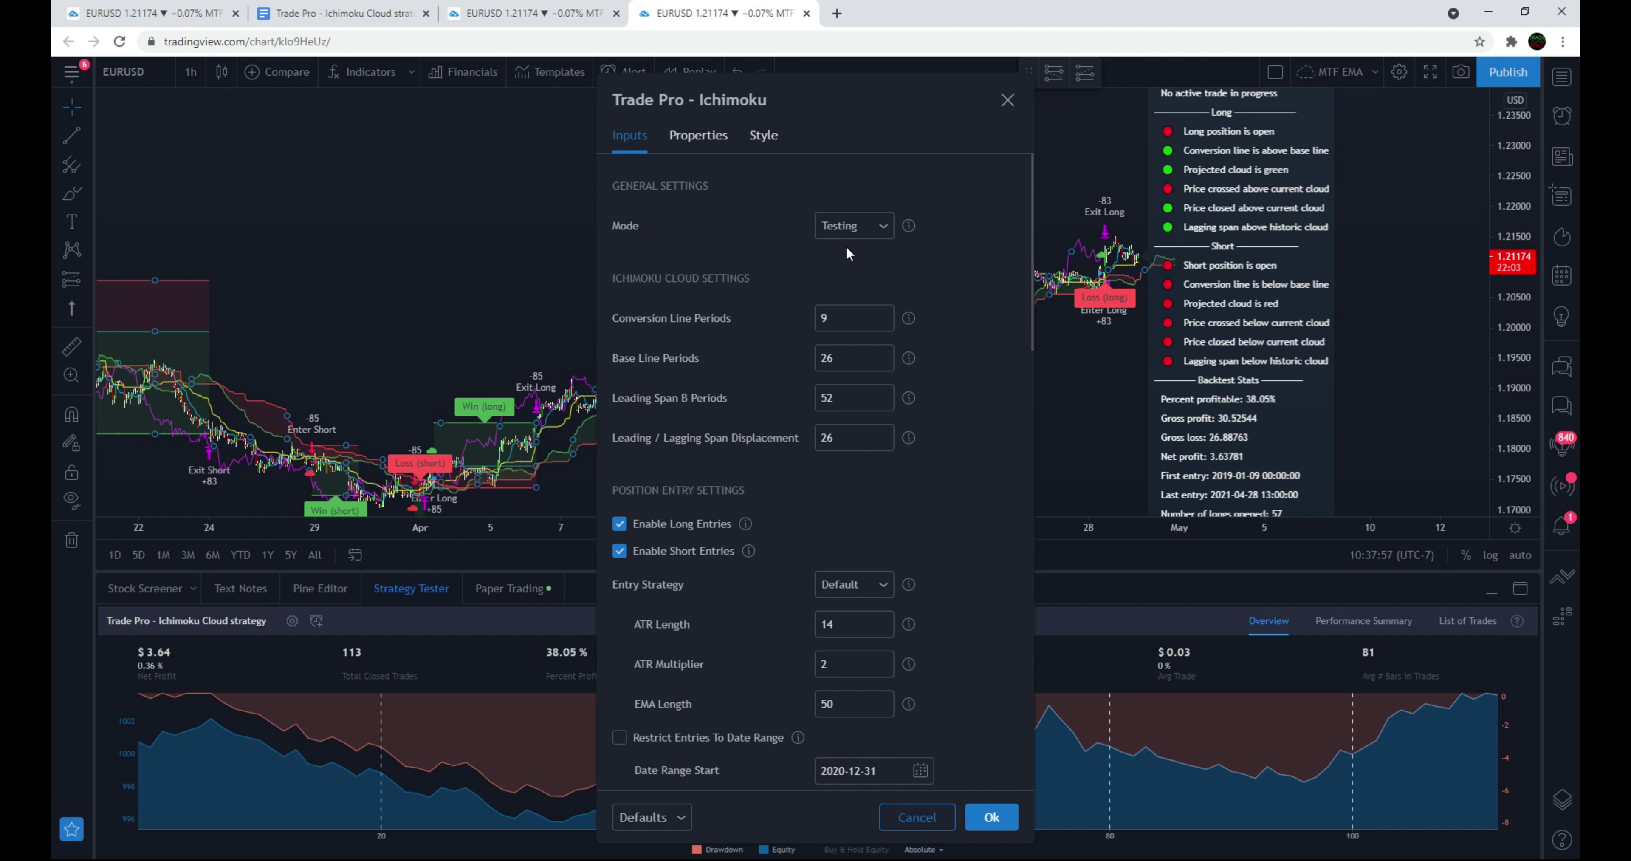
{"action": "left_click", "coordinate": [885, 222]}
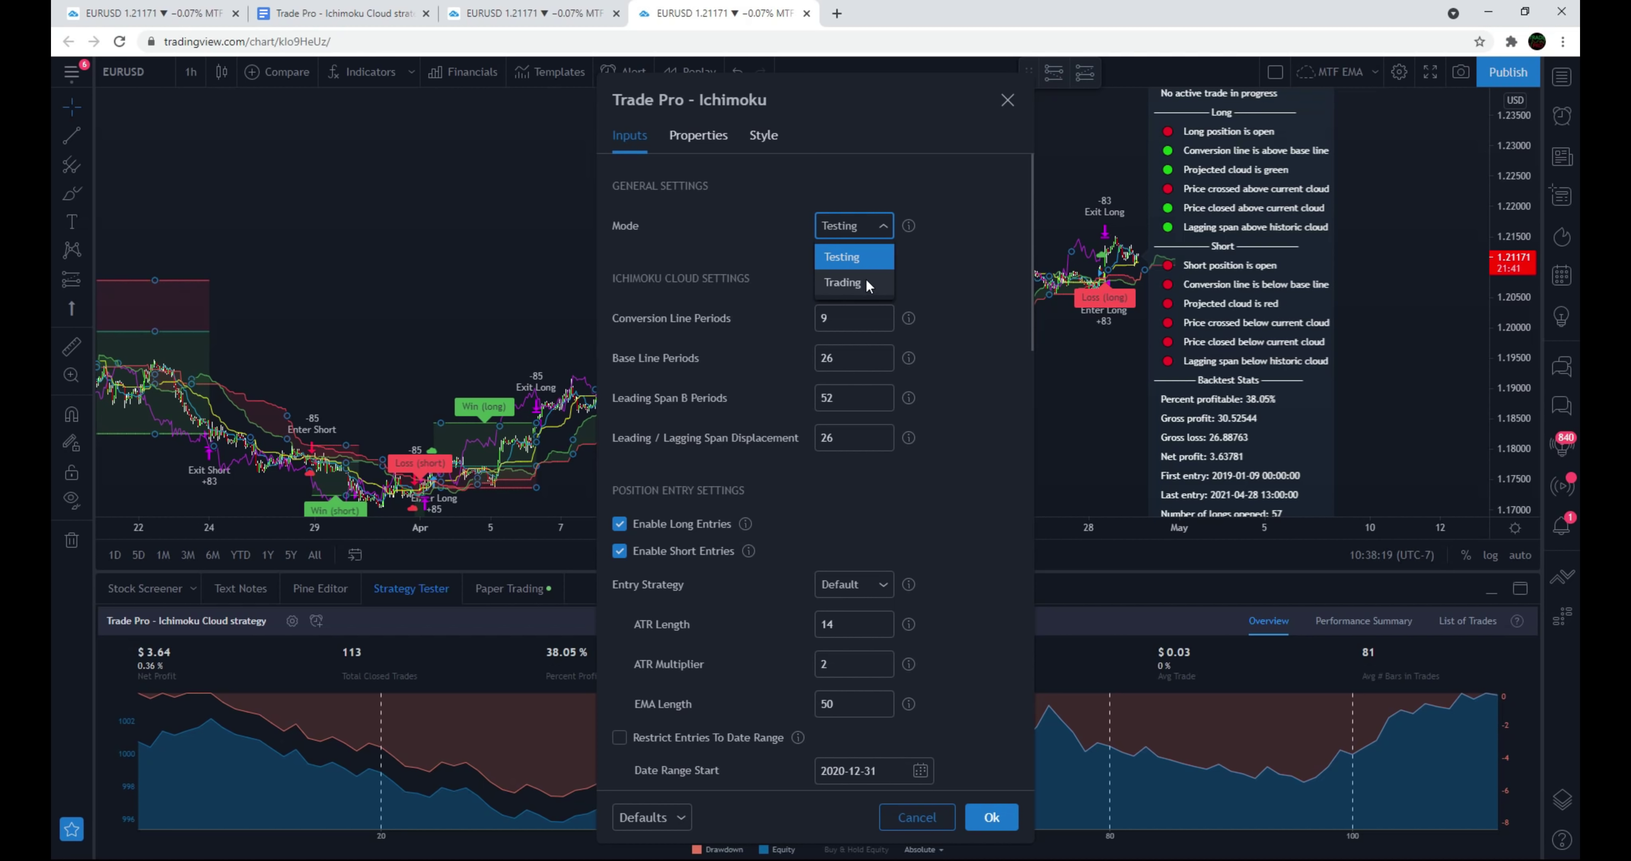
{"action": "left_click", "coordinate": [837, 282]}
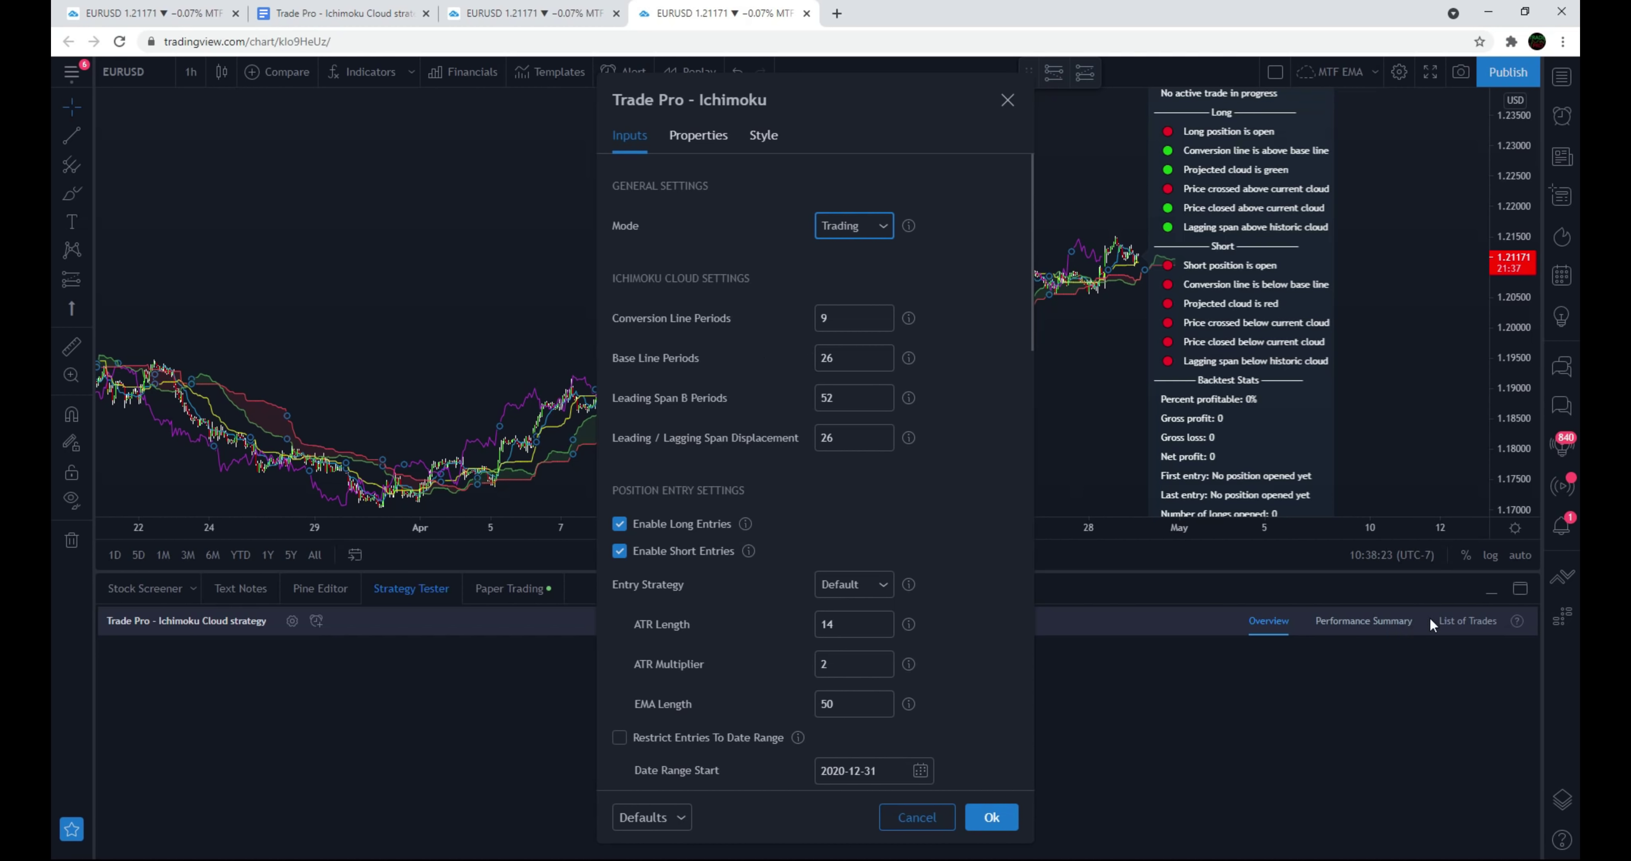
{"action": "left_click", "coordinate": [1491, 588]}
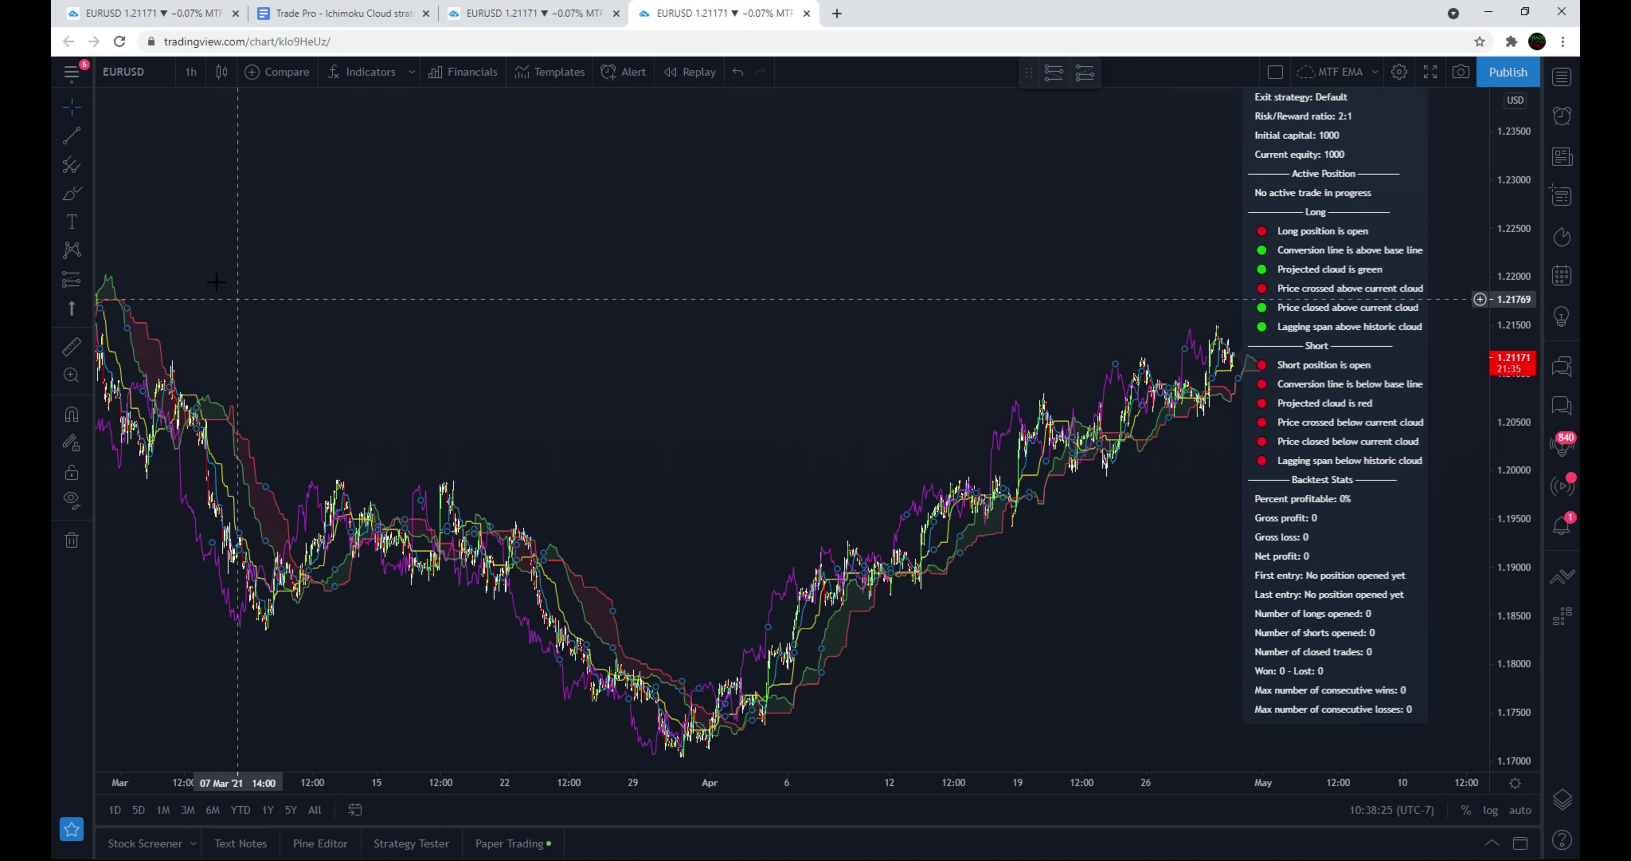
{"action": "left_click_drag", "start_coordinate": [1053, 632], "coordinate": [962, 617]}
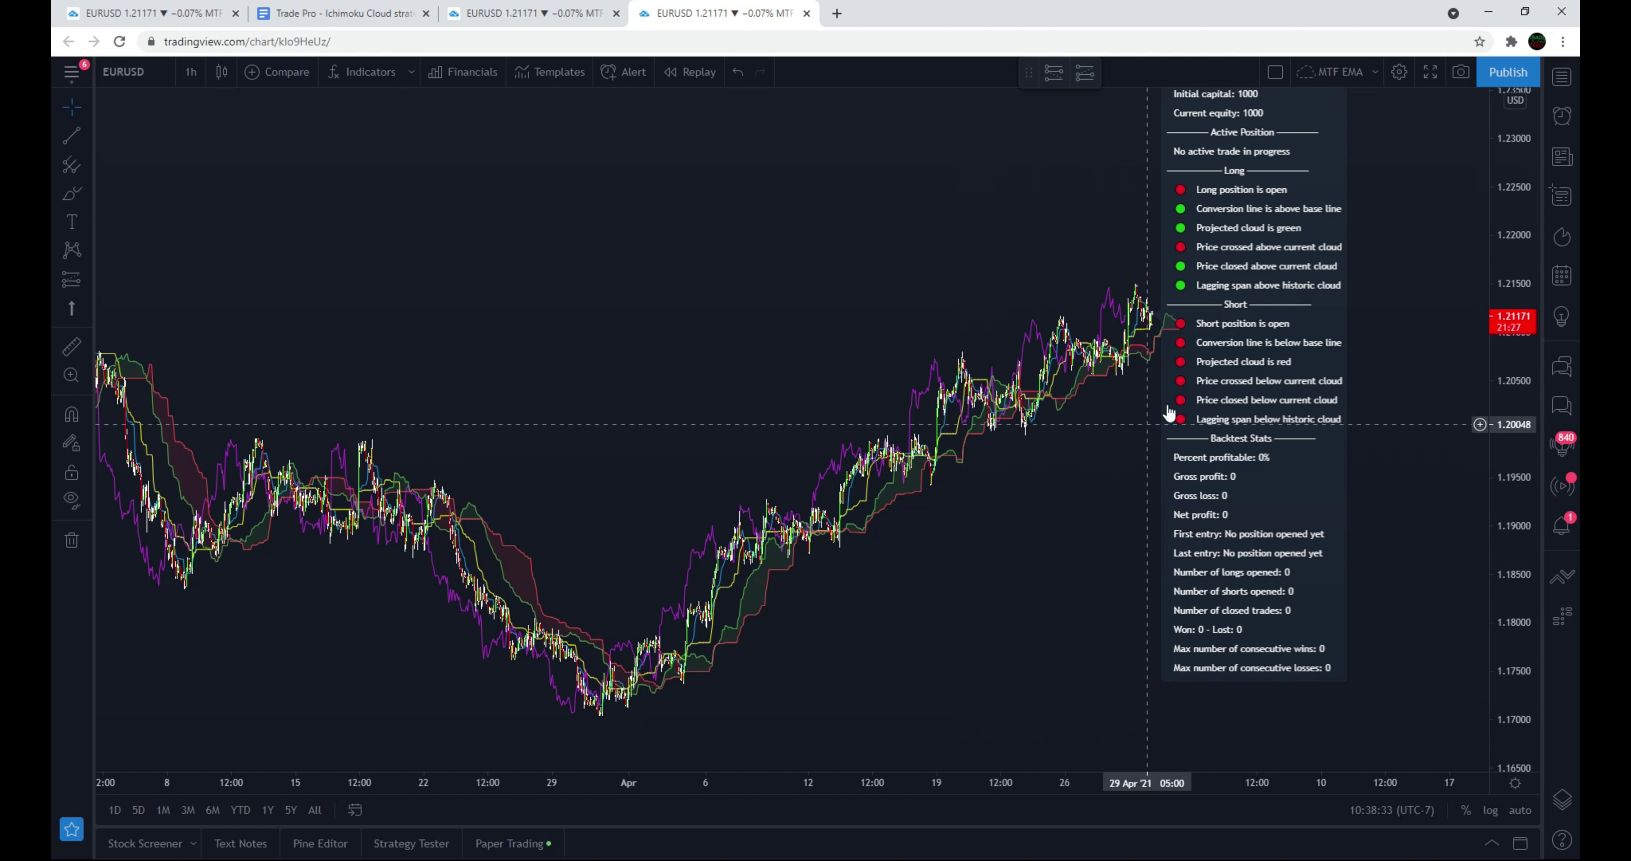
Reopen the Ichimoku strategy's settings and set the entry strategy to EMA pullback.
{"action": "double_click", "coordinate": [1179, 370]}
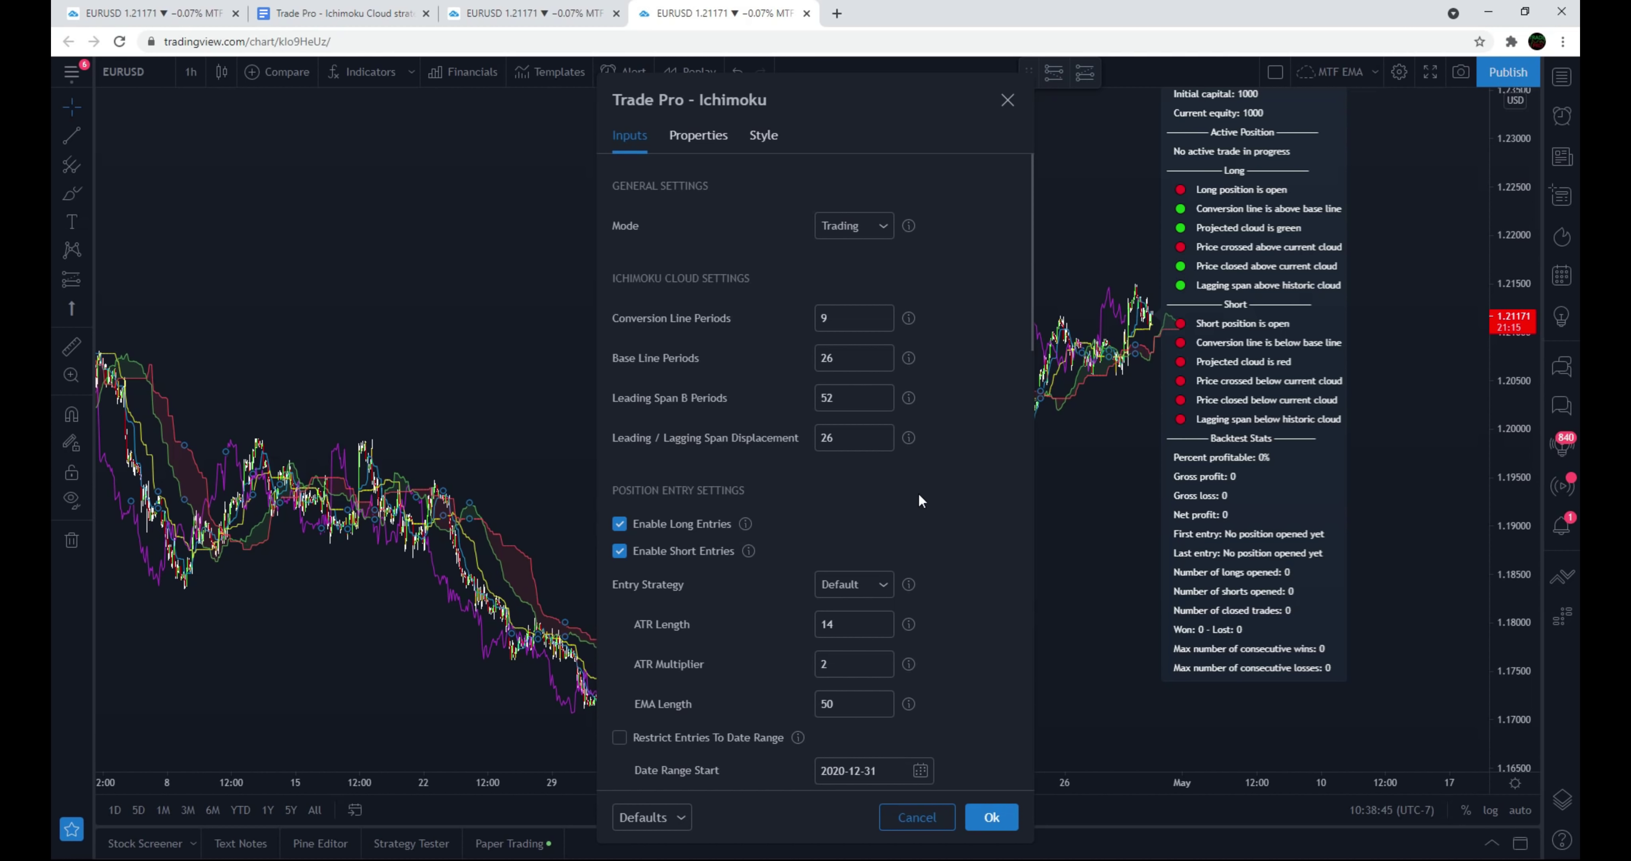
{"action": "scroll", "coordinate": [934, 473], "scroll_direction": "down", "scroll_amount": 2}
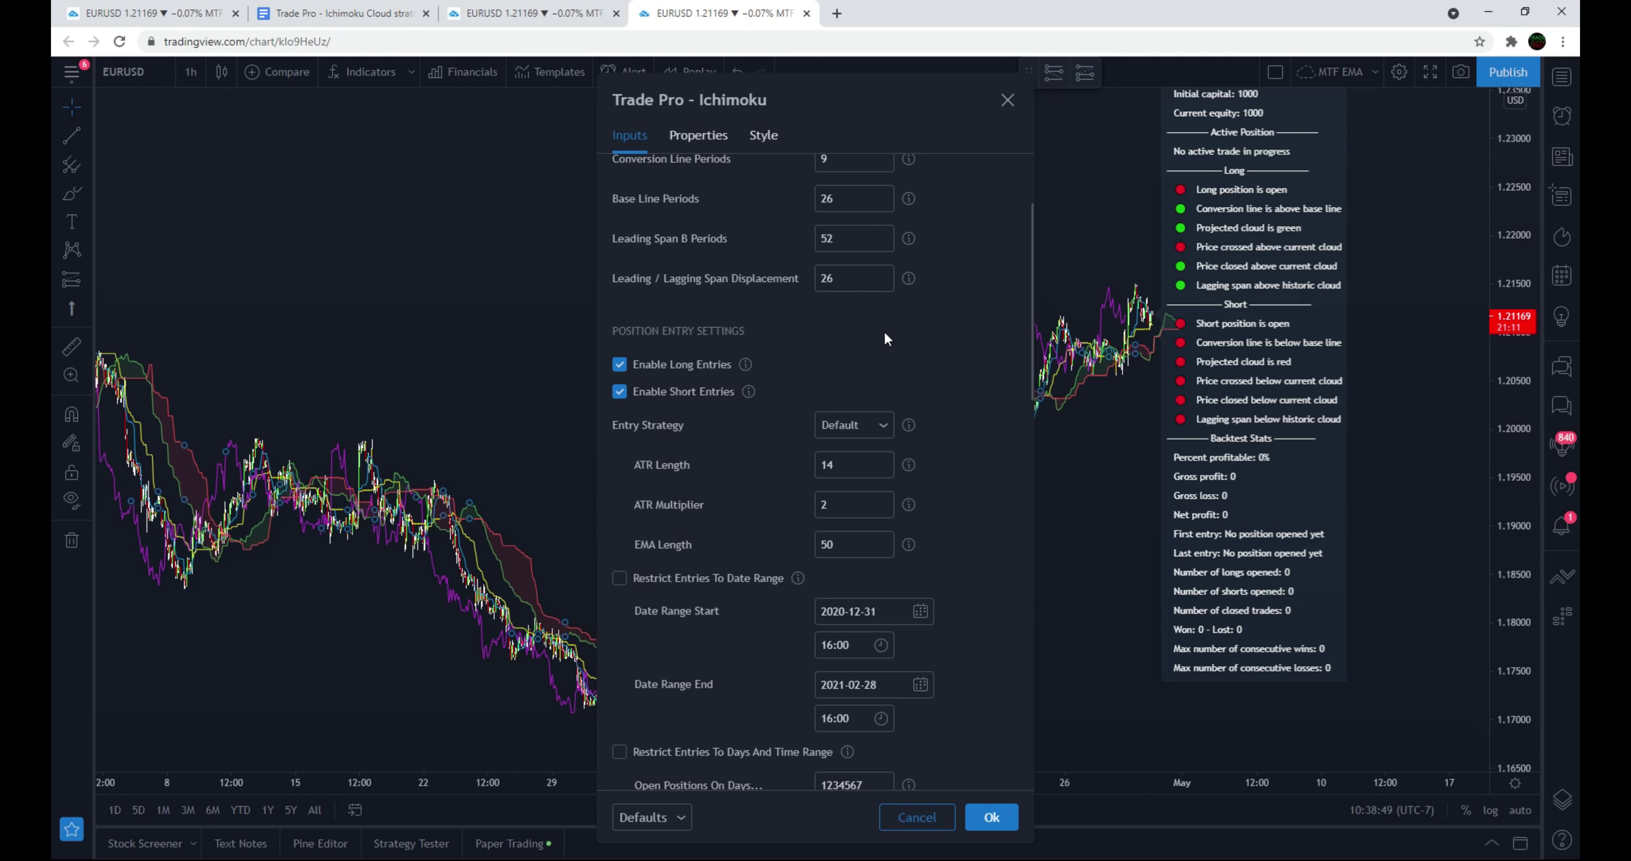
{"action": "scroll", "coordinate": [861, 341], "scroll_direction": "down", "scroll_amount": 1}
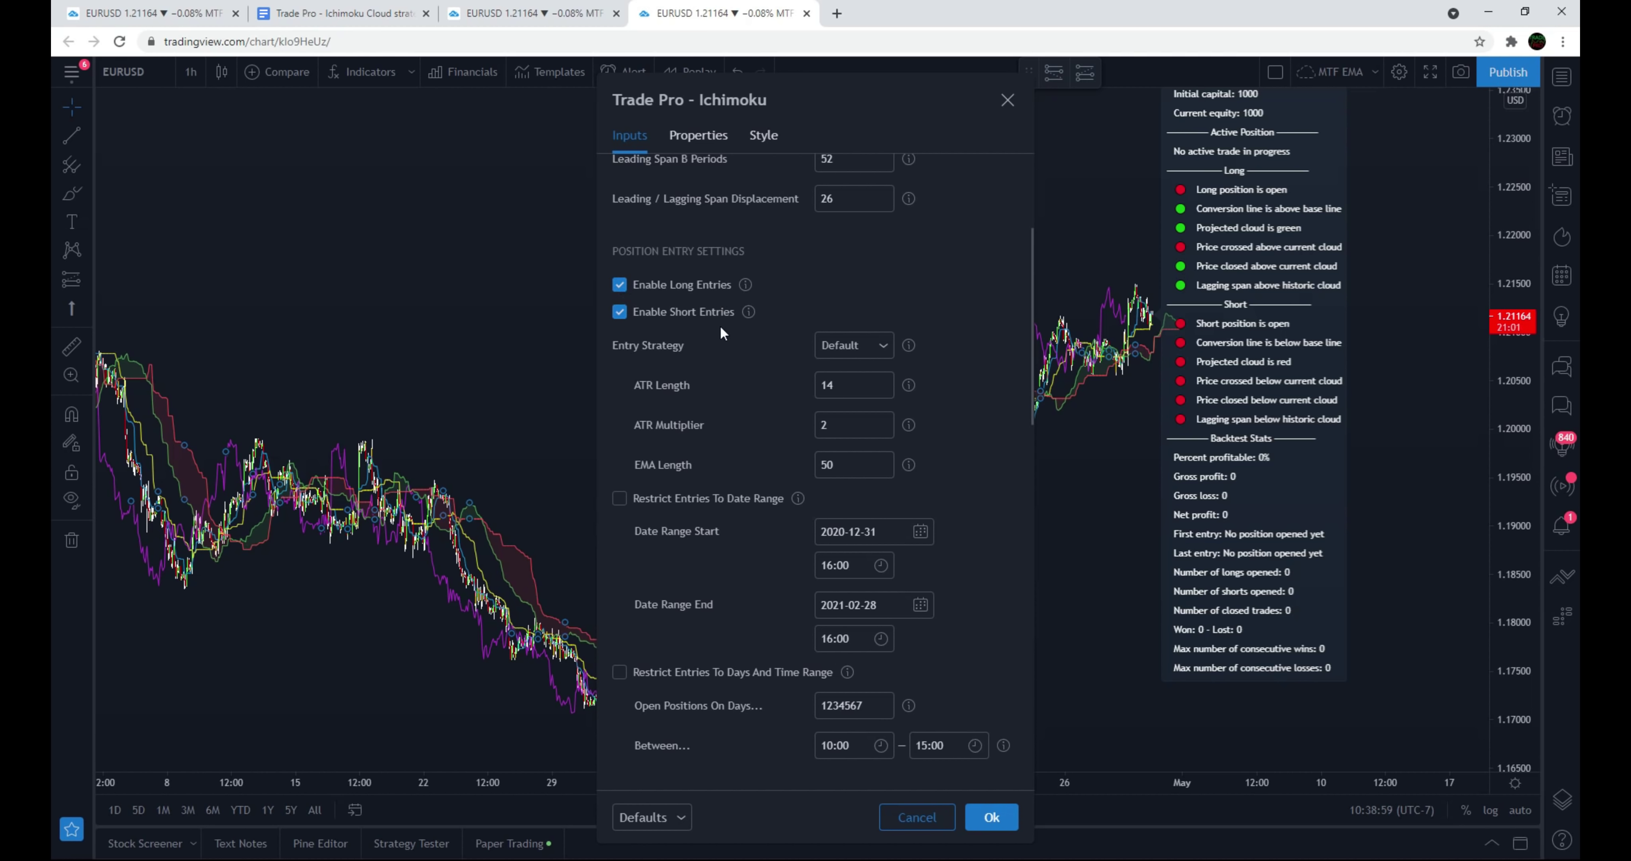
{"action": "scroll", "coordinate": [991, 350], "scroll_direction": "down", "scroll_amount": 1}
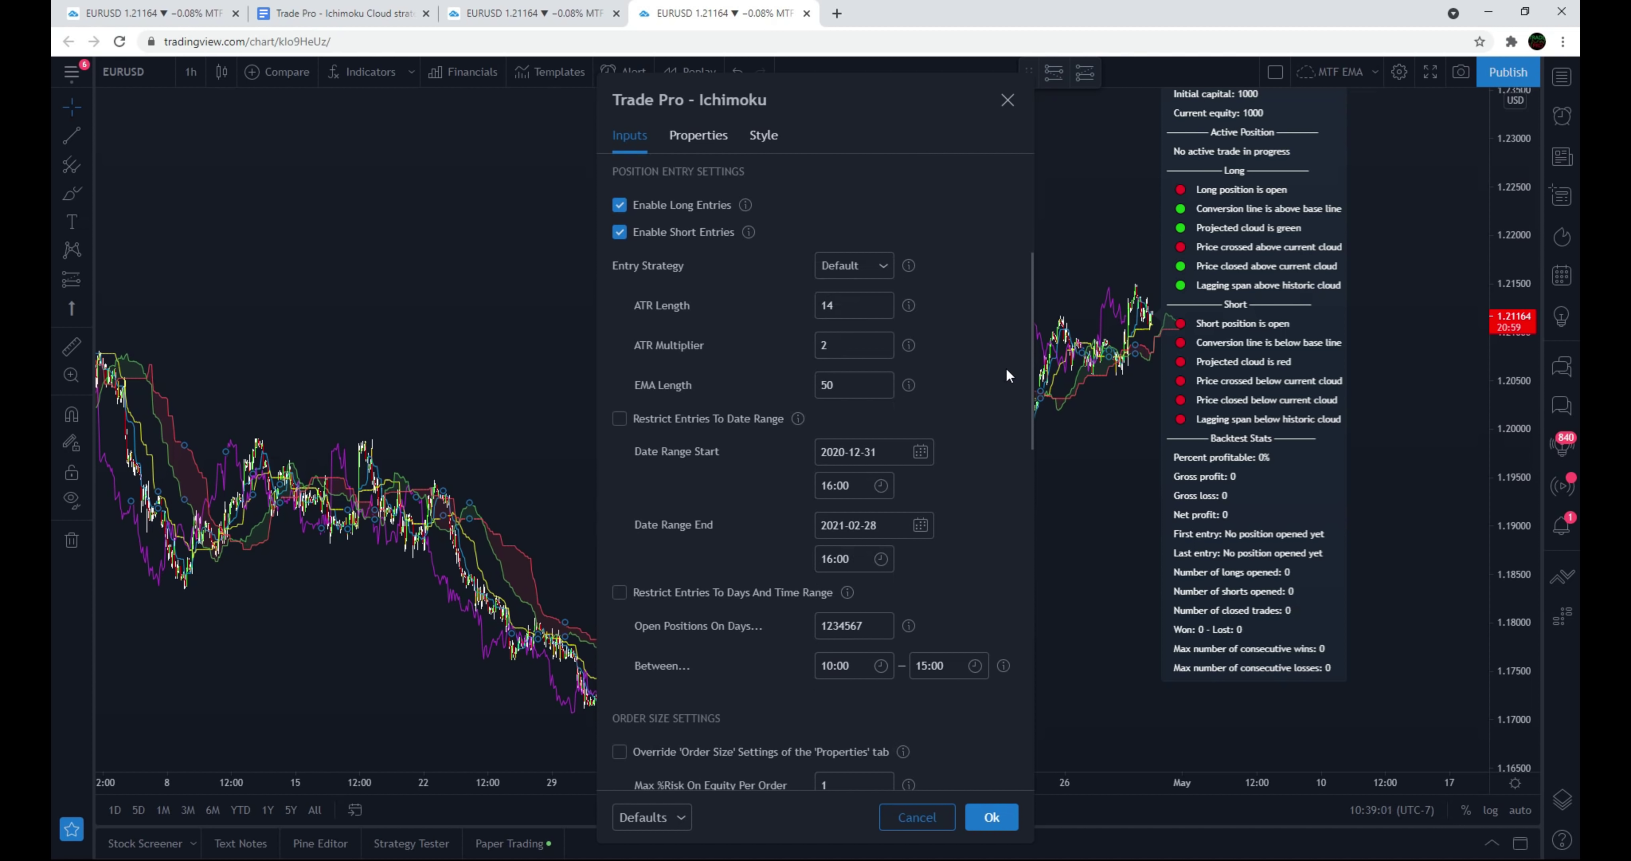
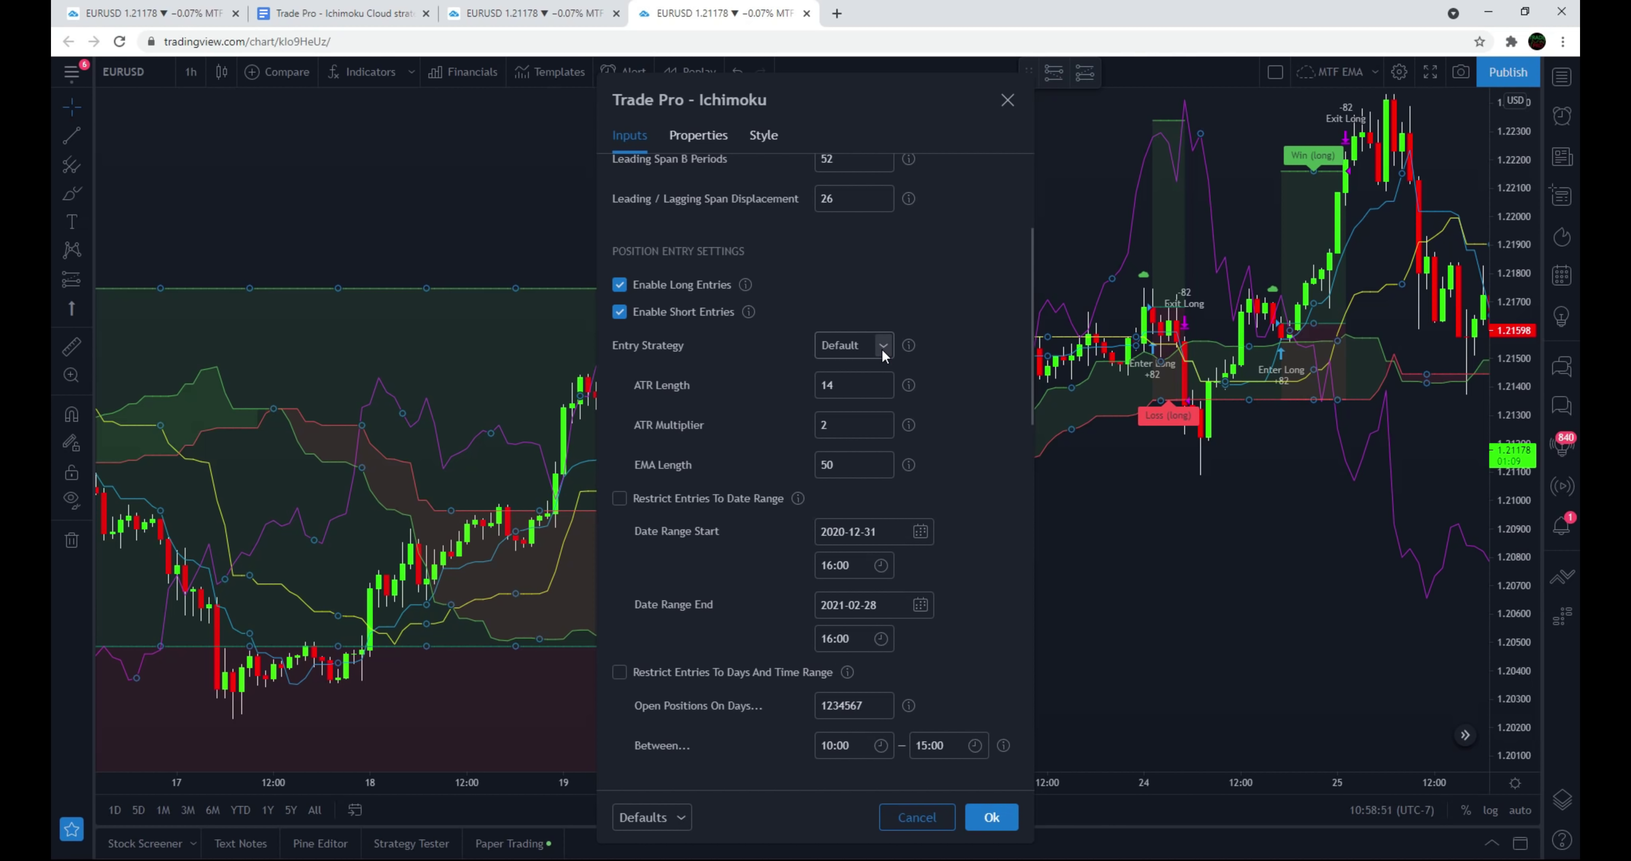
{"action": "left_click", "coordinate": [883, 349]}
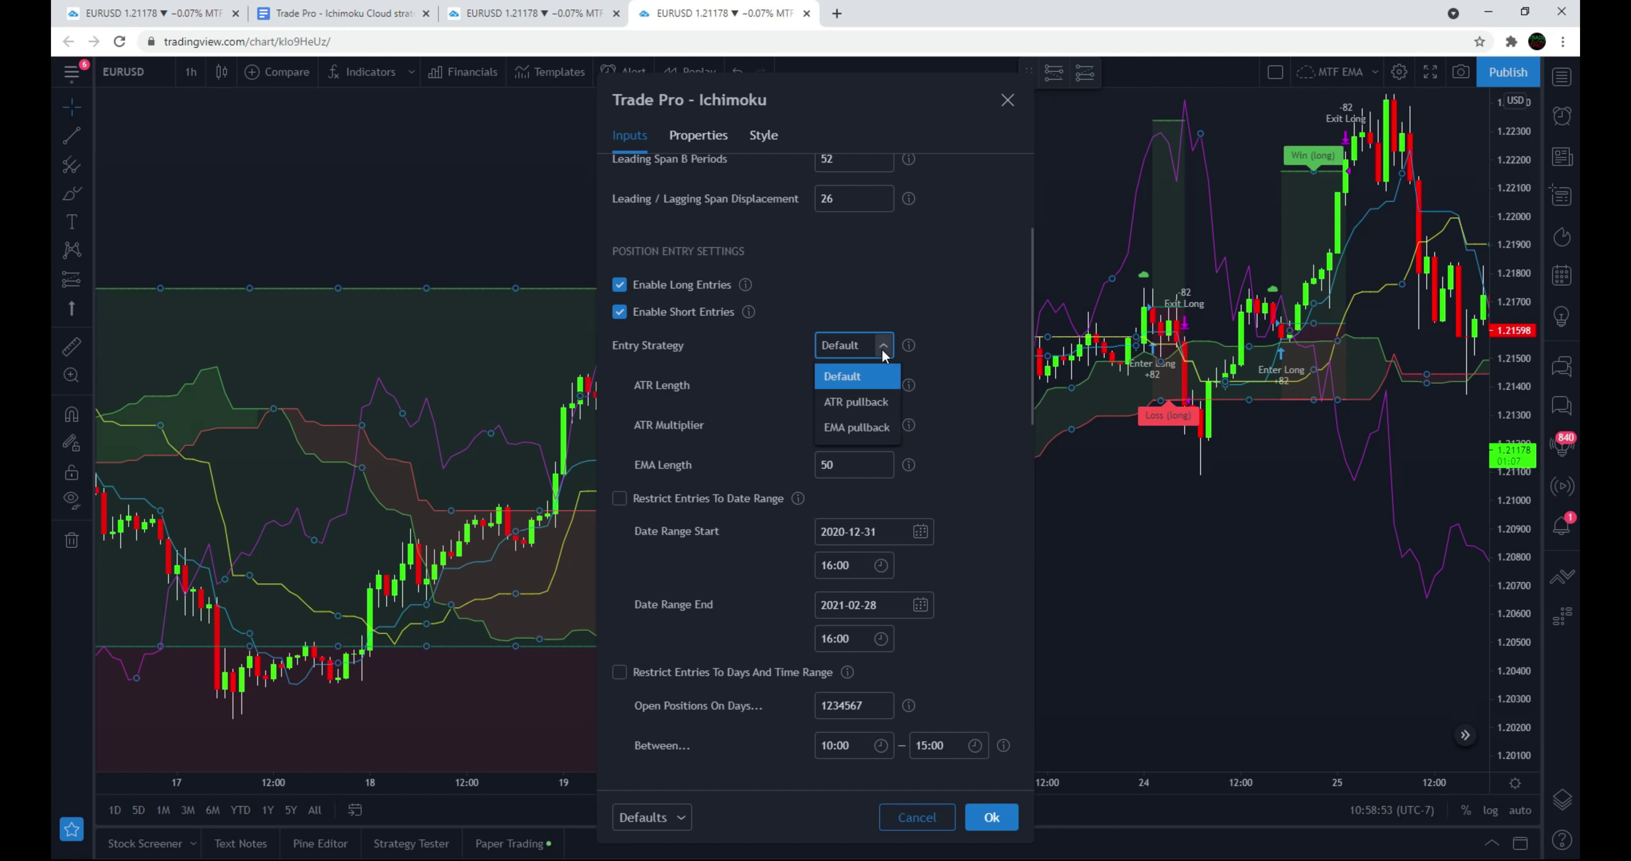
{"action": "left_click", "coordinate": [859, 427]}
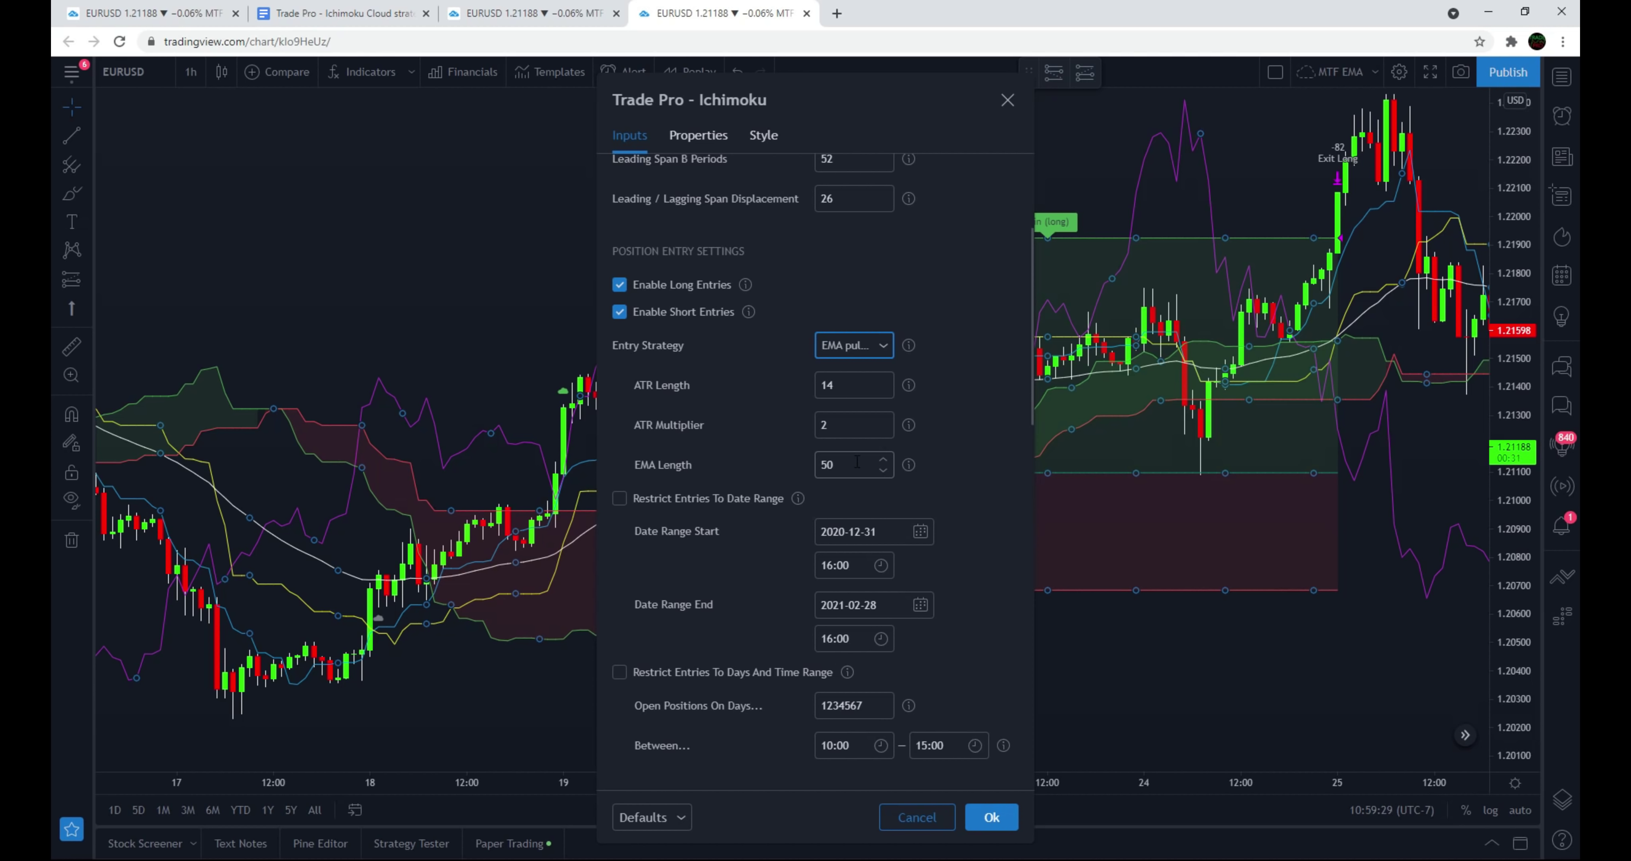
{"action": "left_click", "coordinate": [992, 818]}
{"action": "left_click_drag", "start_coordinate": [907, 669], "coordinate": [928, 647]}
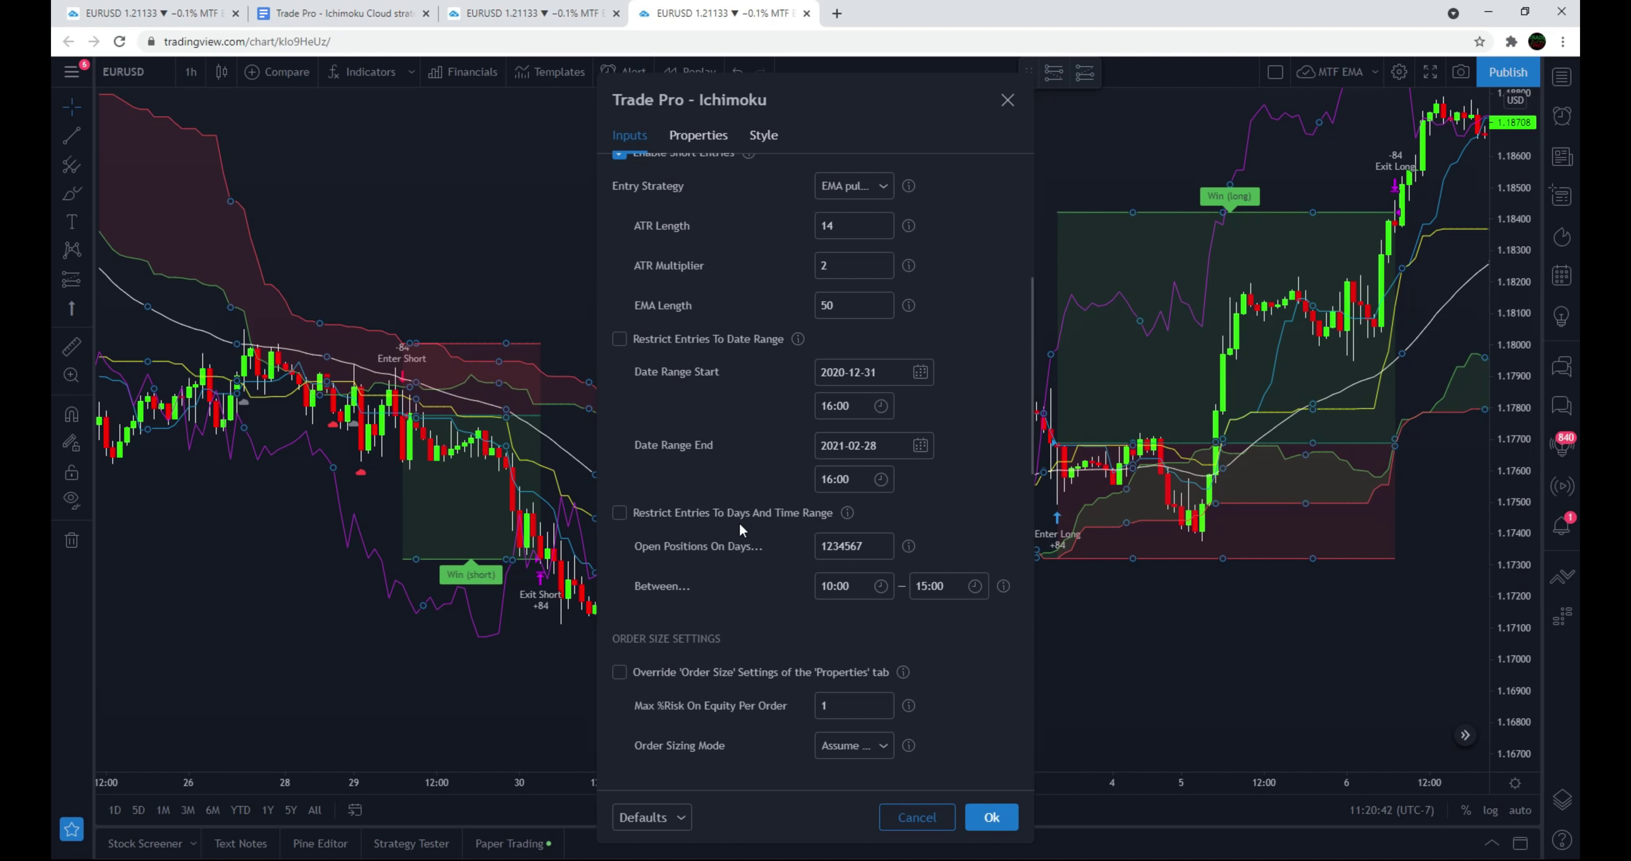
Review the order sizing modes and enable the override of the 'Order Size' settings in the strategy's inputs.
{"action": "scroll", "coordinate": [739, 520], "scroll_direction": "down", "scroll_amount": 3}
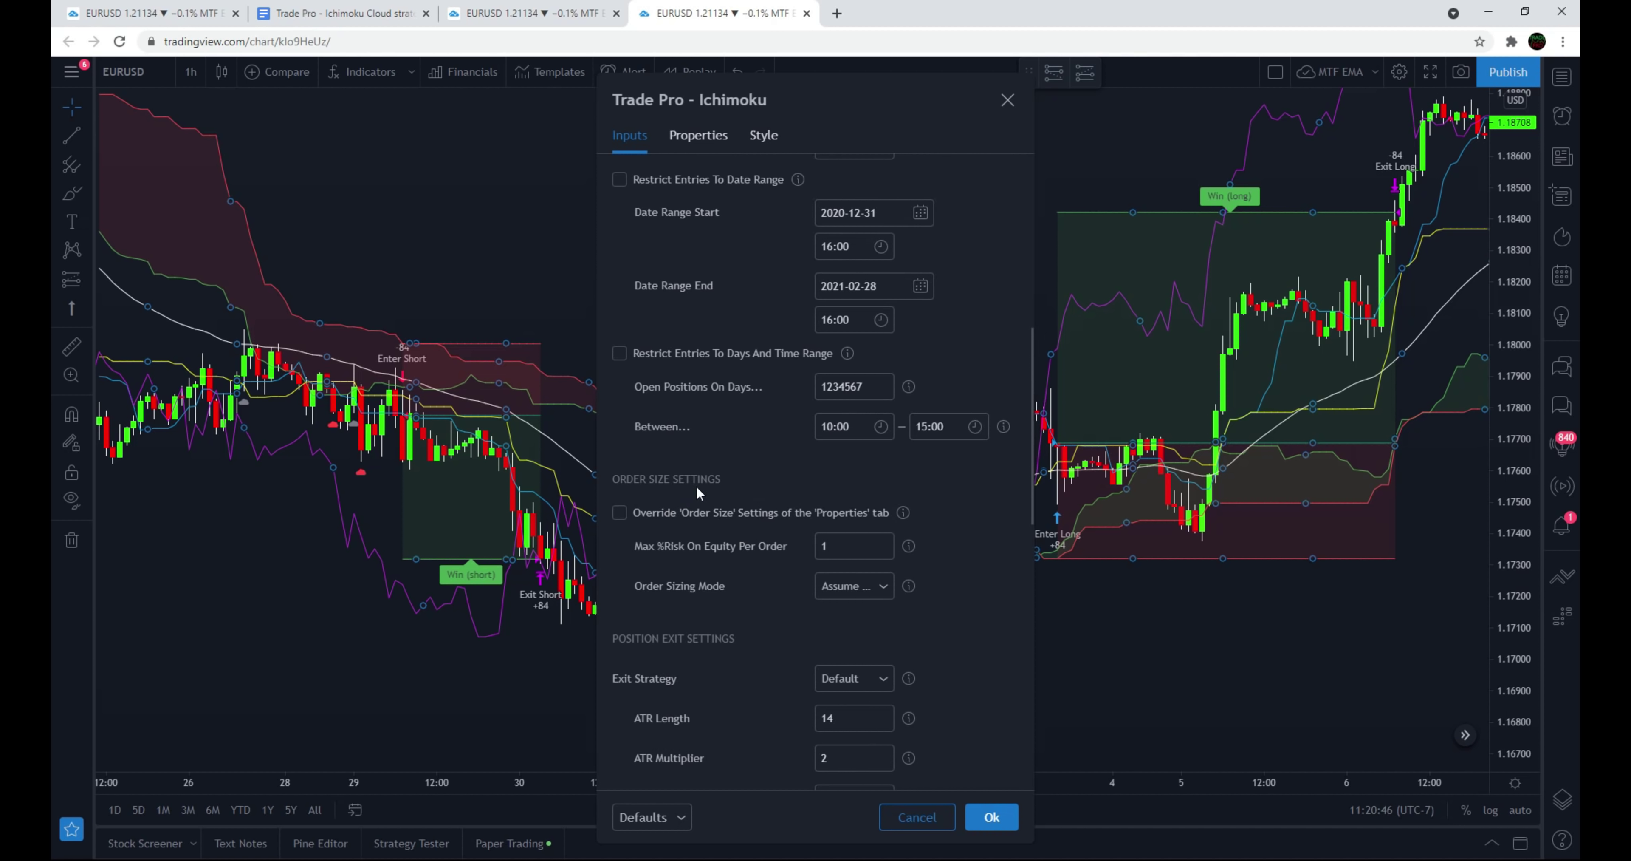
{"action": "scroll", "coordinate": [761, 447], "scroll_direction": "down", "scroll_amount": 2}
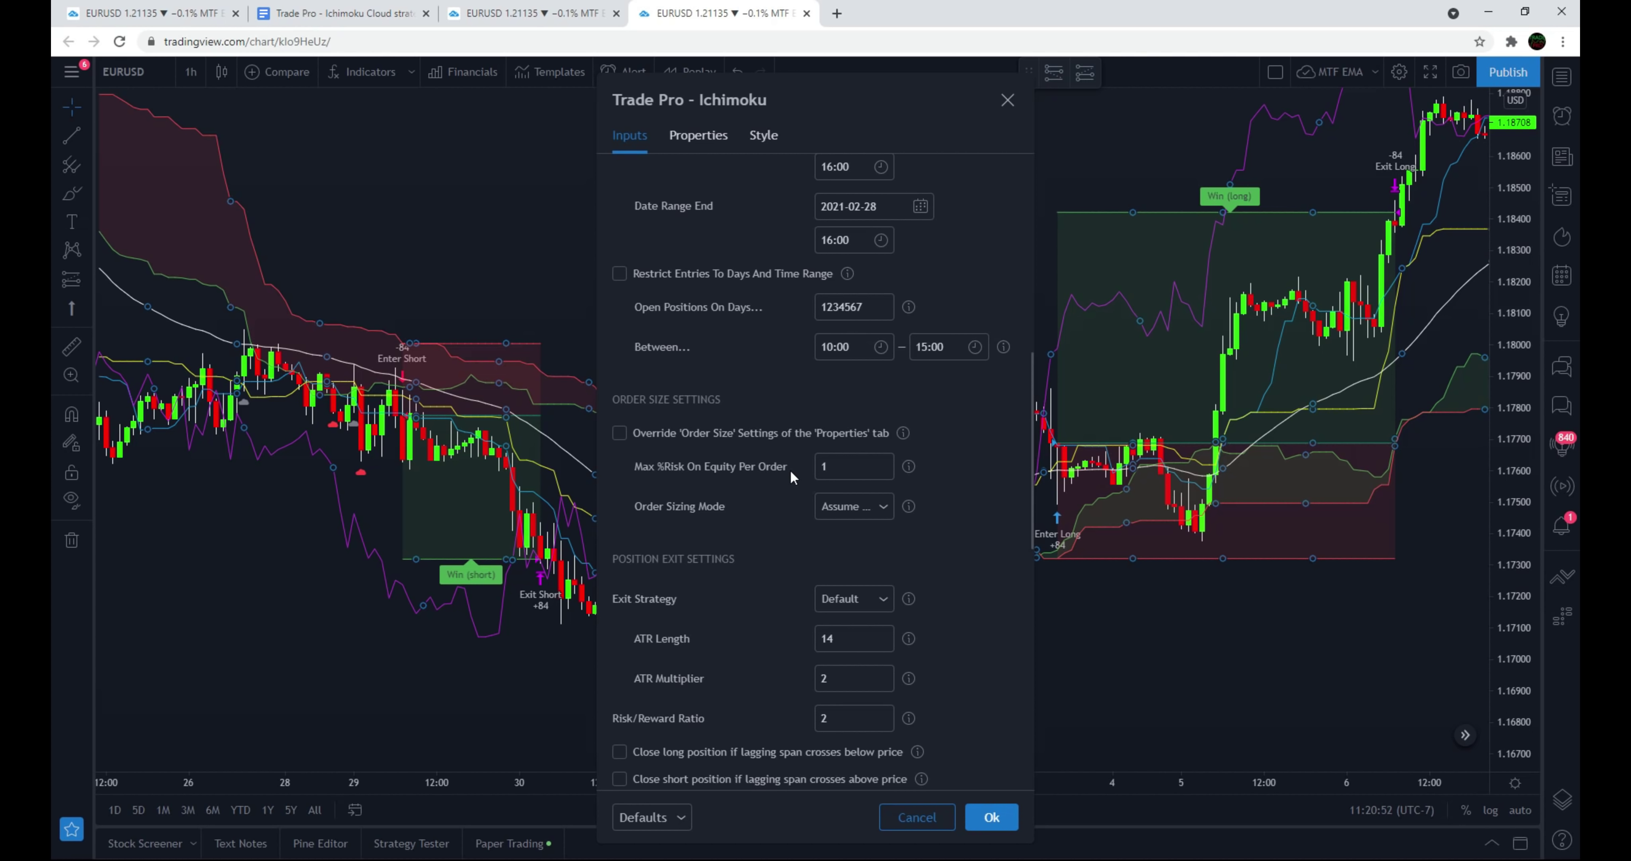
{"action": "left_click", "coordinate": [884, 507]}
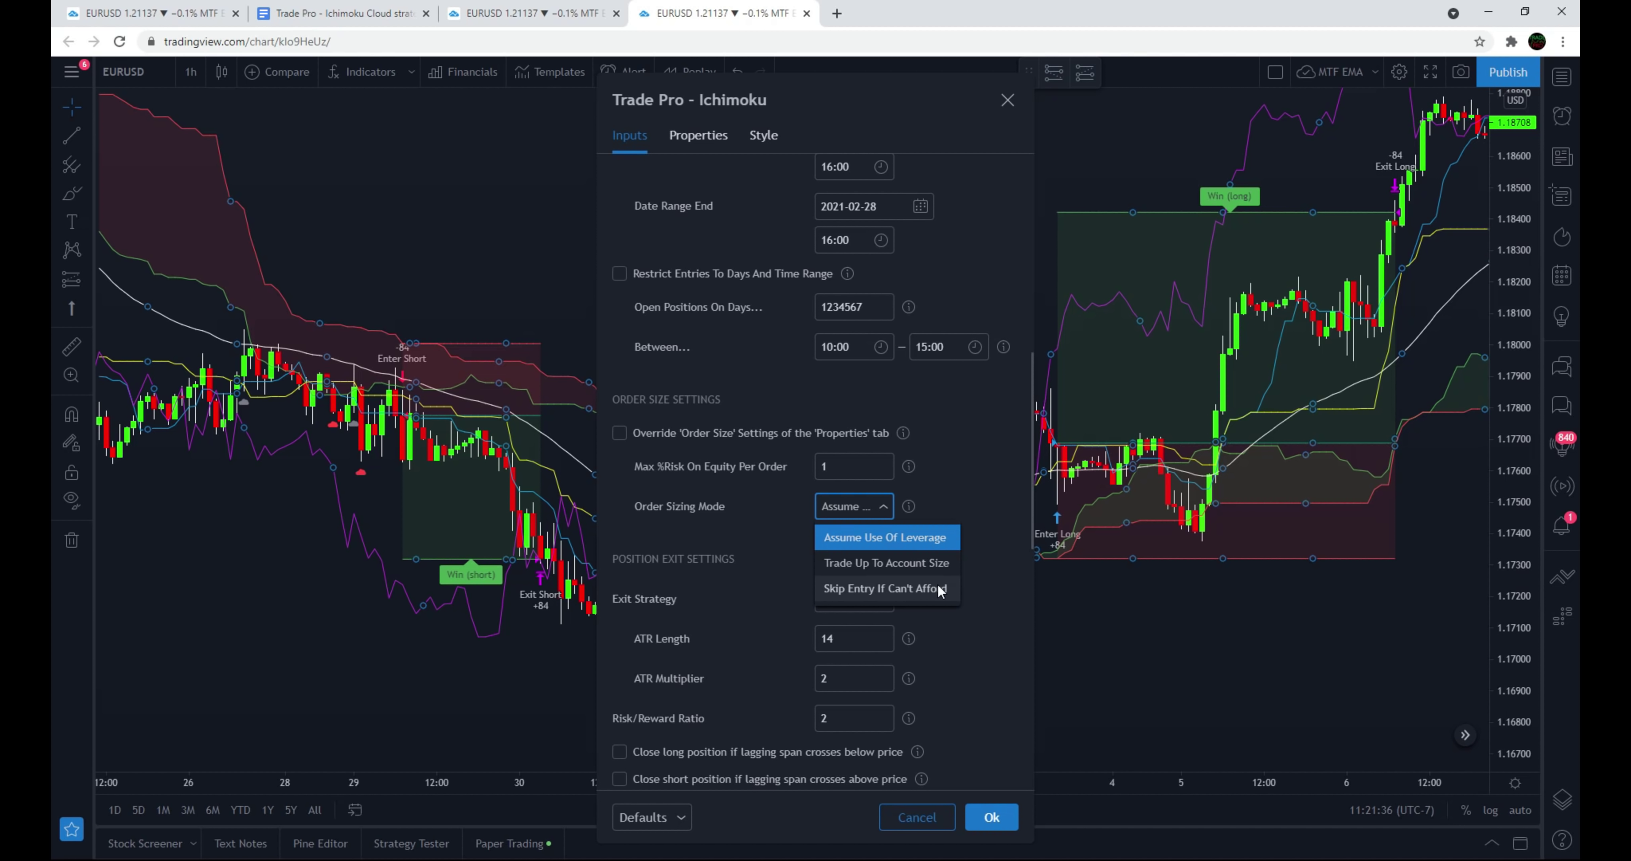
{"action": "left_click", "coordinate": [978, 471]}
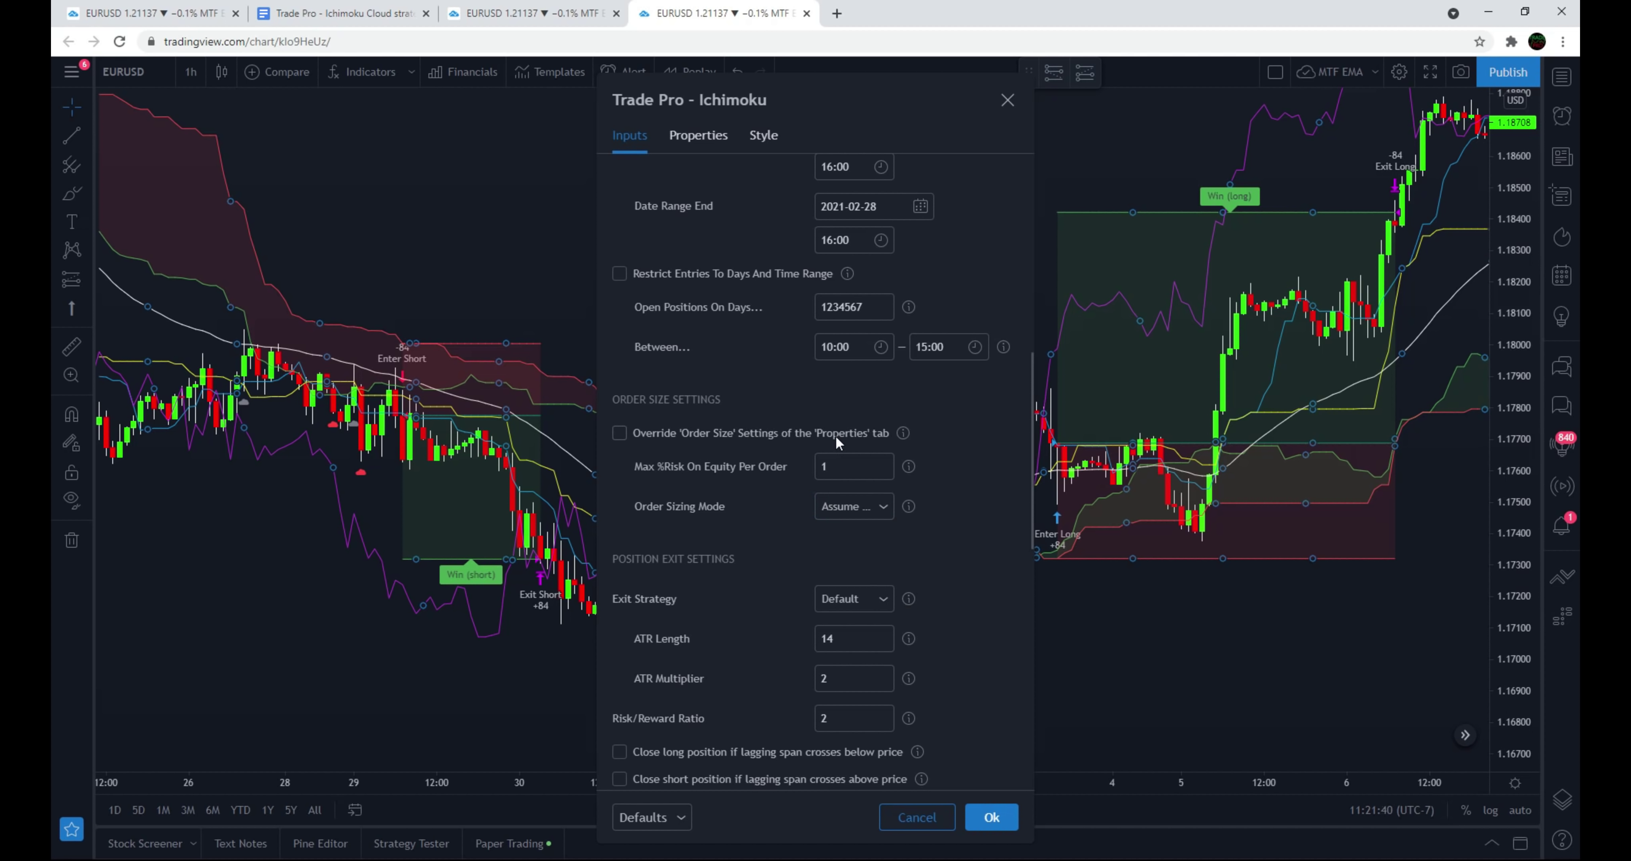
{"action": "left_click", "coordinate": [617, 434]}
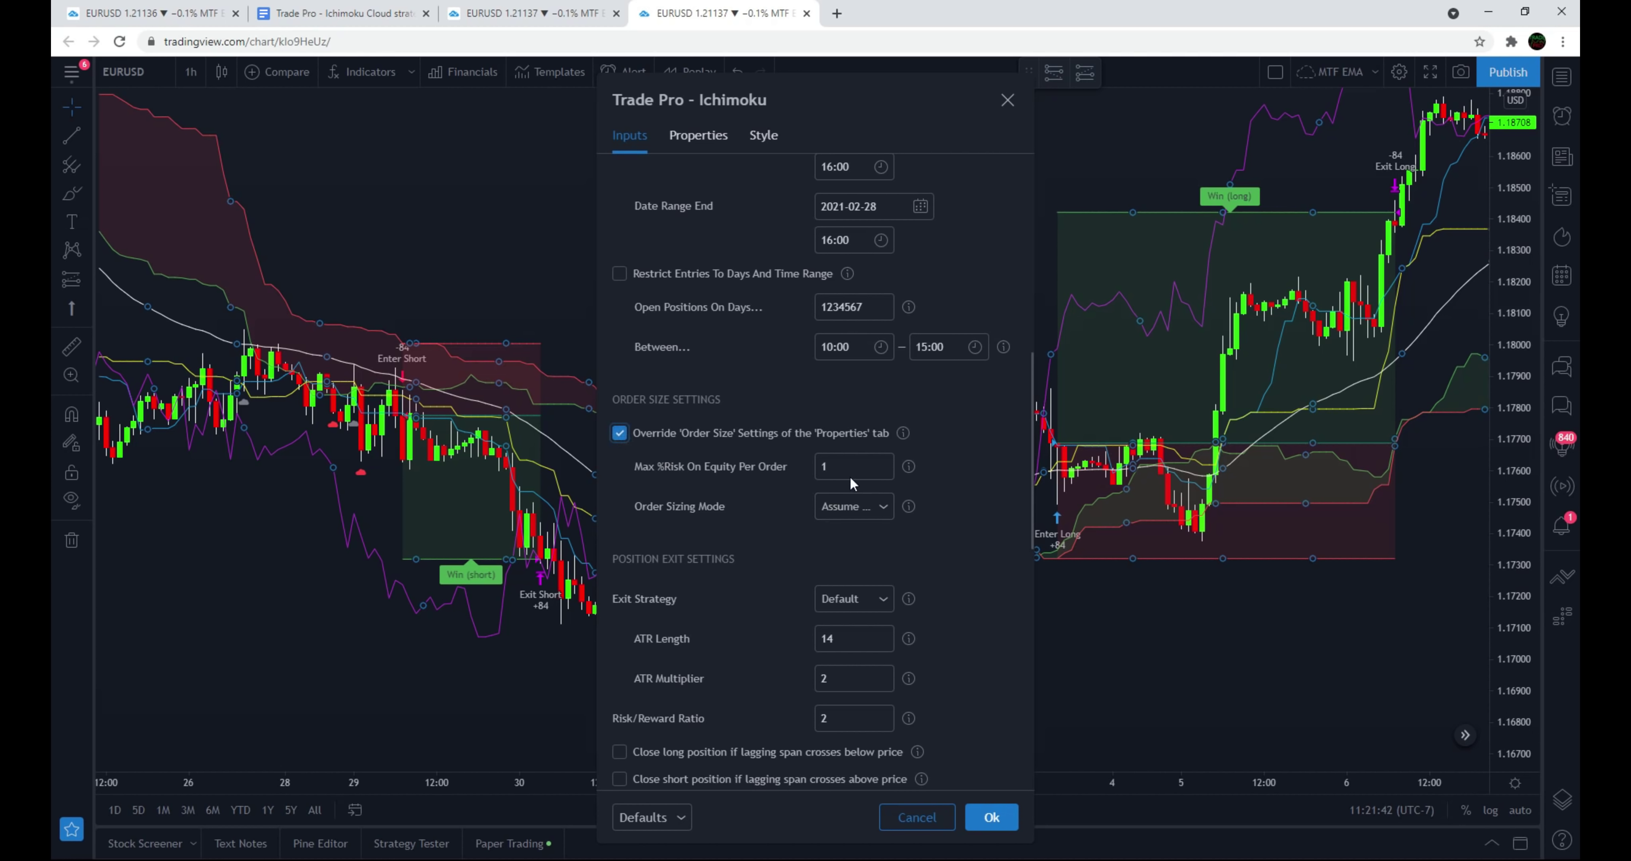
Check the order size and its available units in the strategy's properties.
{"action": "left_click", "coordinate": [690, 133]}
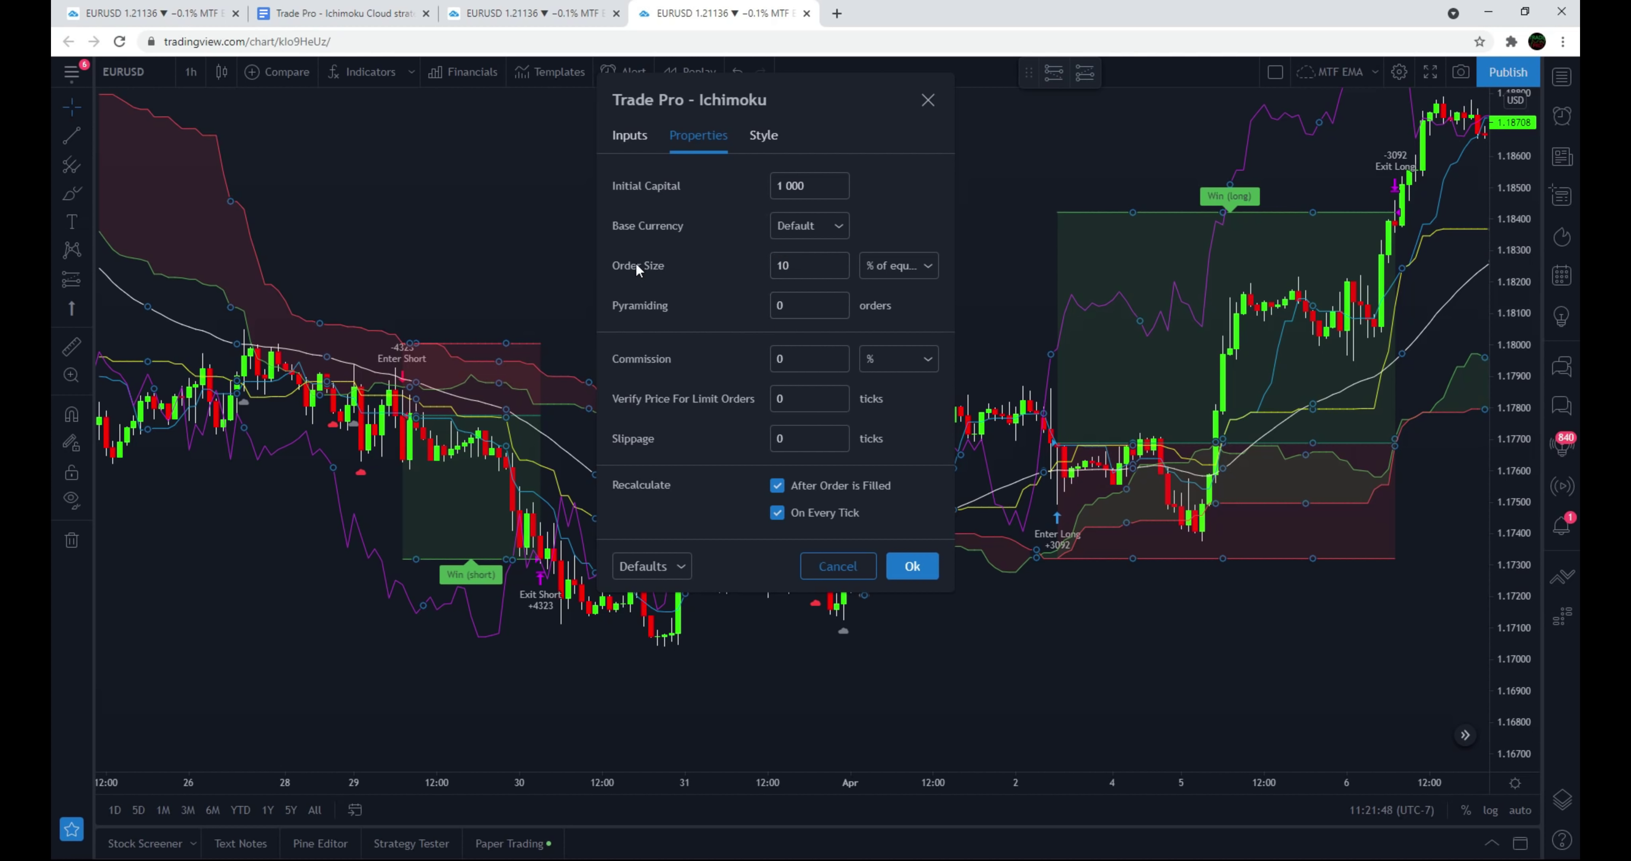
{"action": "left_click", "coordinate": [933, 268]}
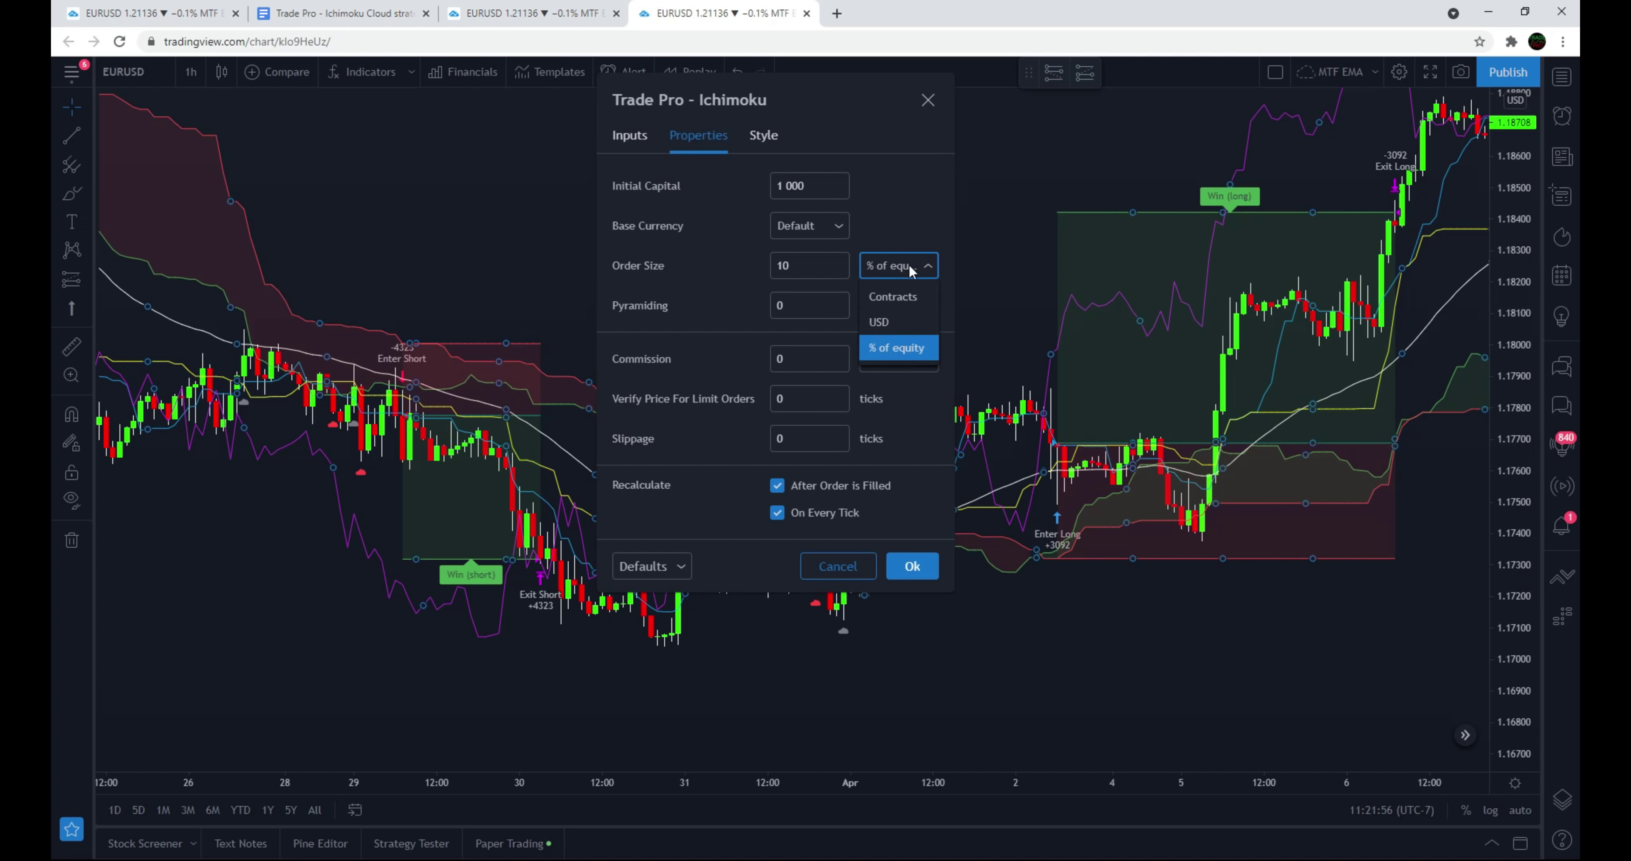
{"action": "left_click", "coordinate": [929, 266]}
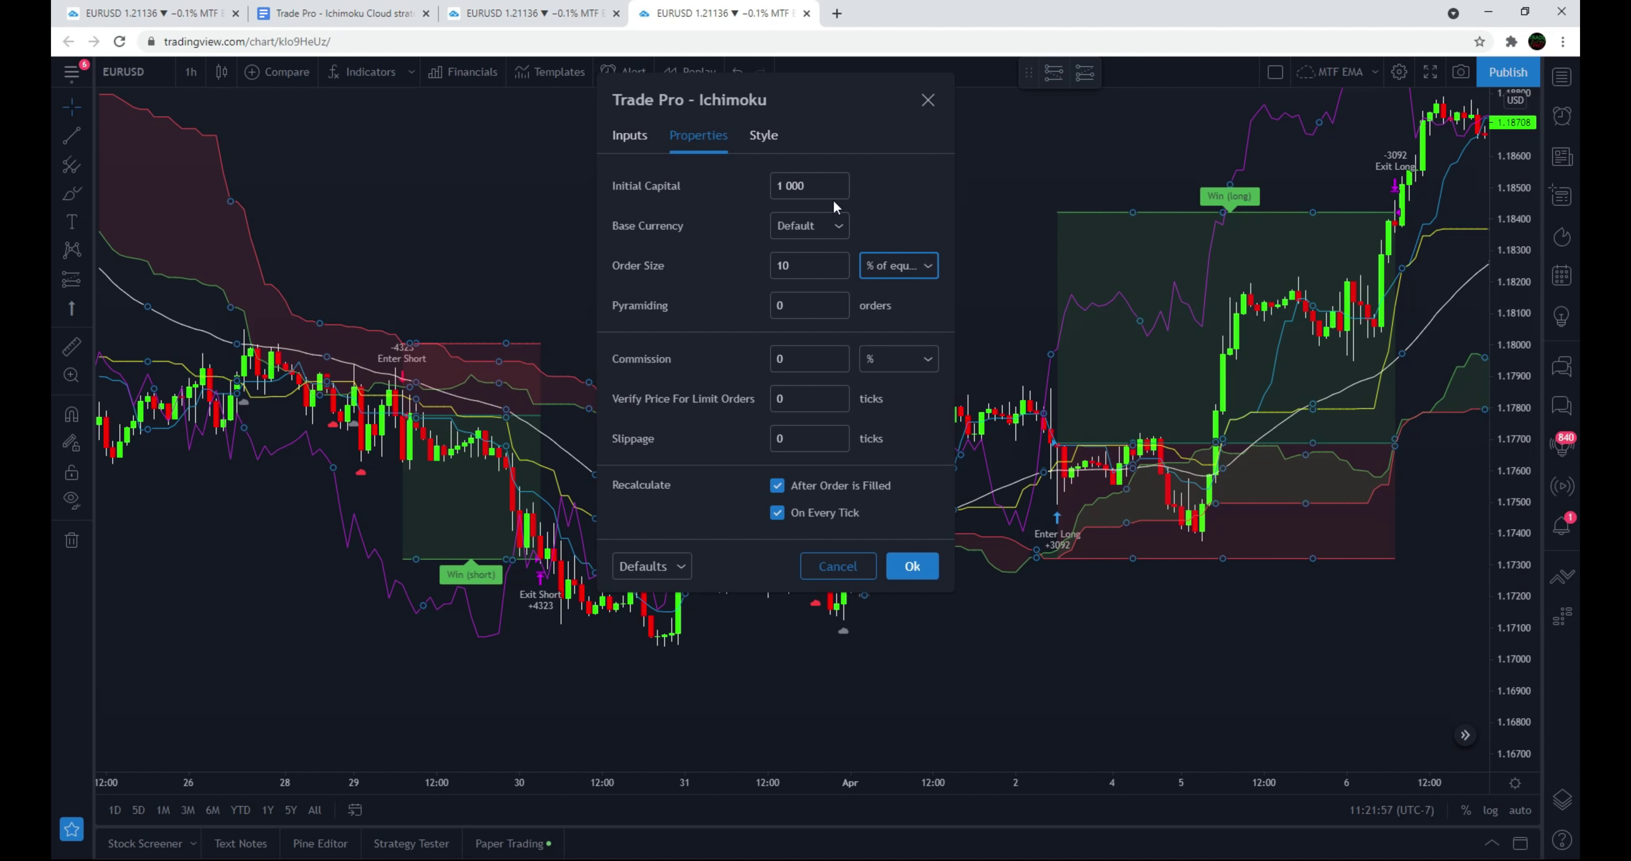
Set the exit strategy to ATR pullback with an ATR multiplier of 1 in the position exit settings.
{"action": "left_click", "coordinate": [627, 137]}
{"action": "scroll", "coordinate": [797, 558], "scroll_direction": "down", "scroll_amount": 10}
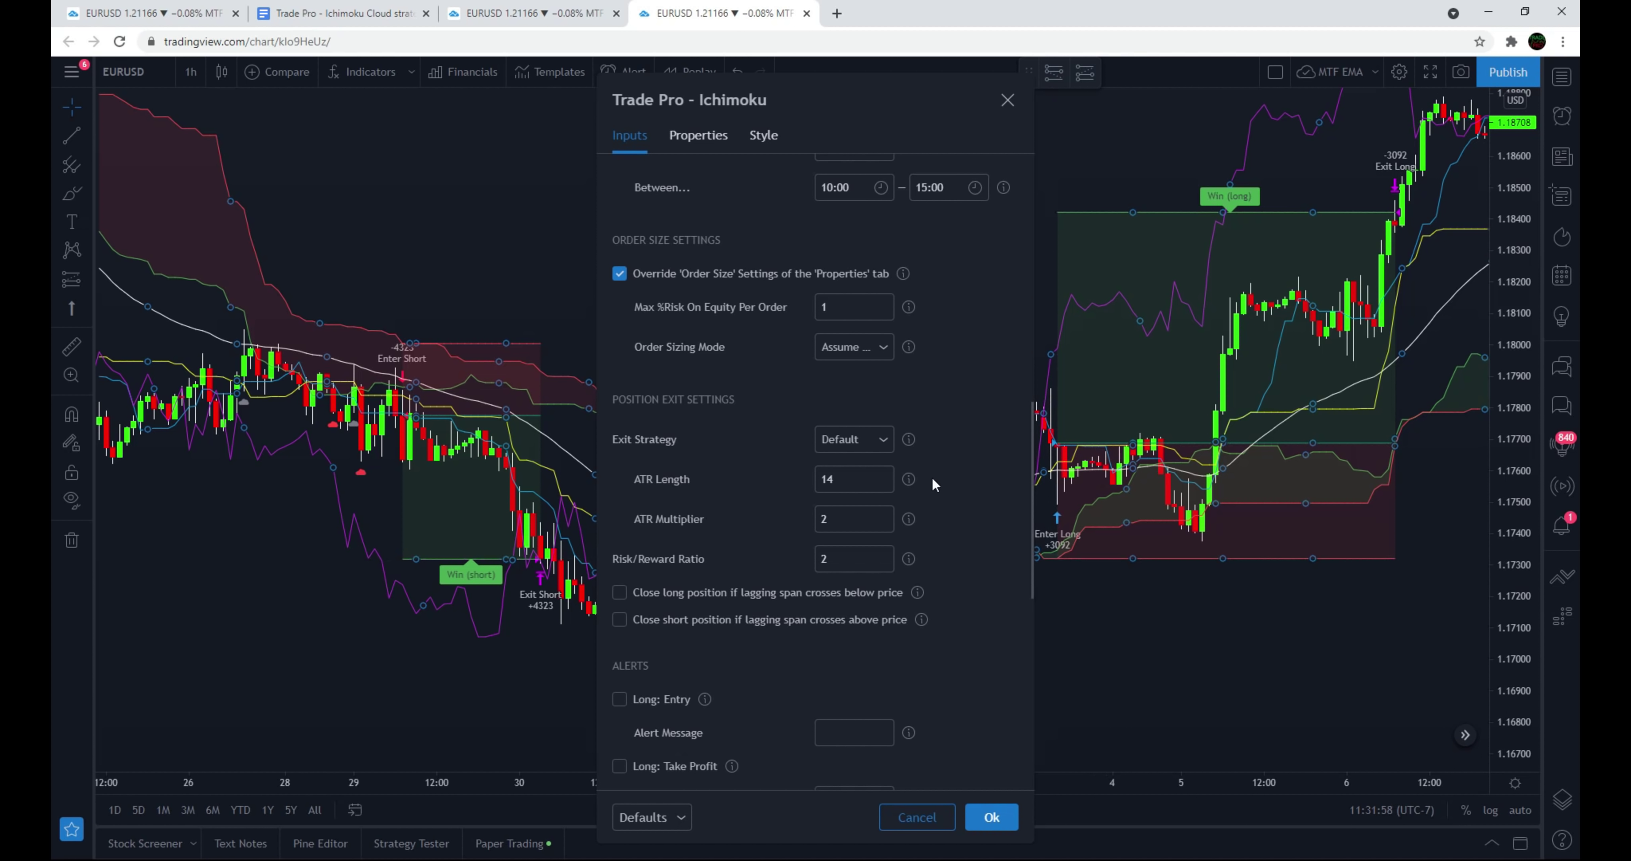
{"action": "left_click", "coordinate": [885, 439]}
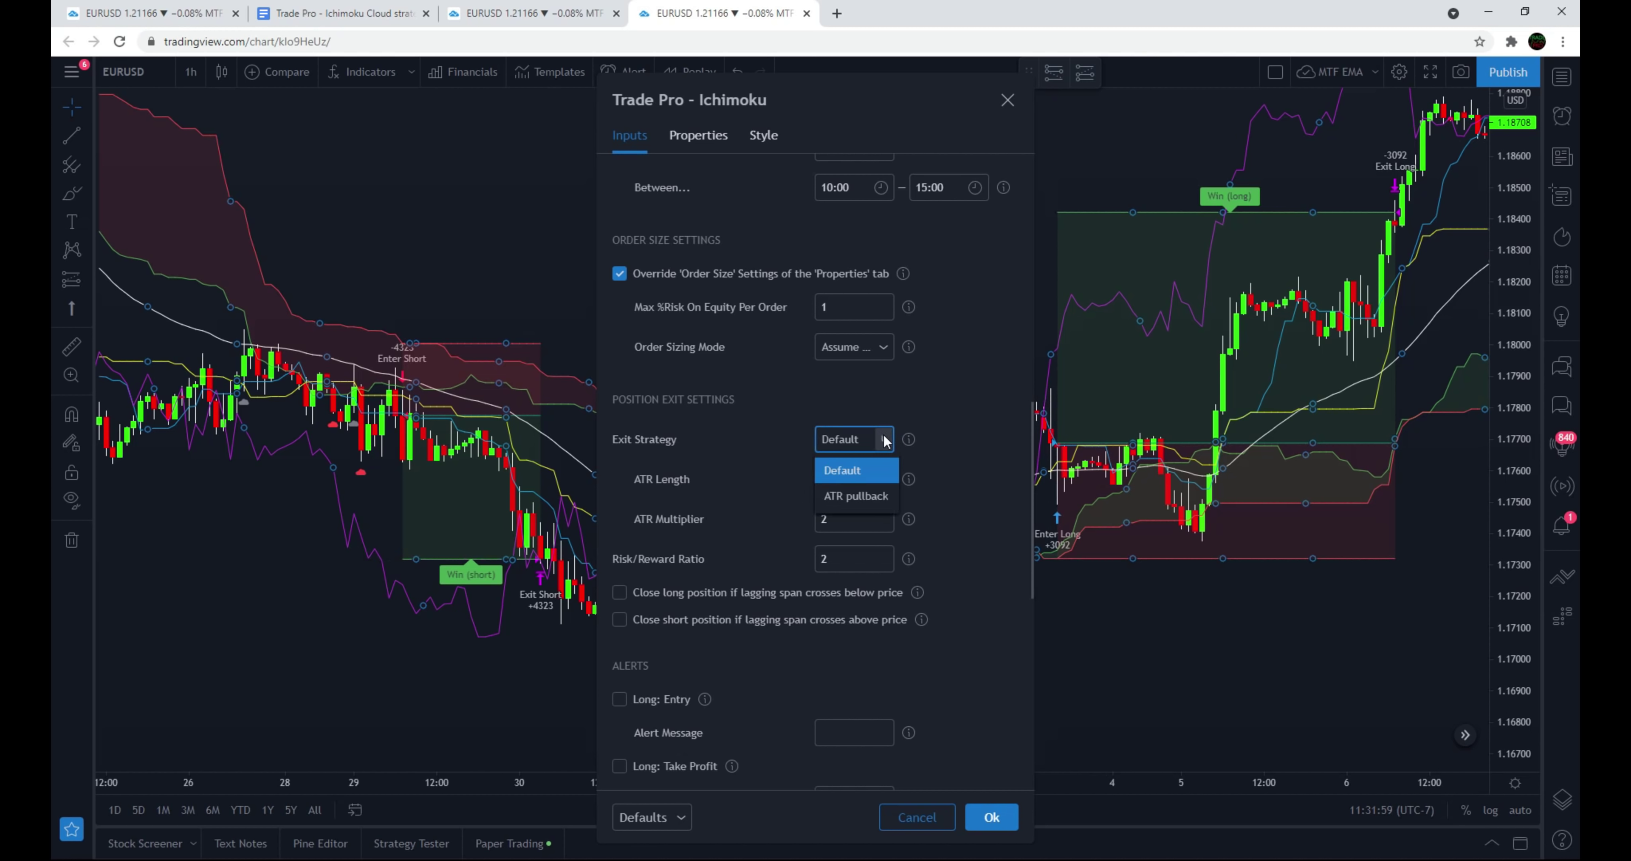
{"action": "left_click", "coordinate": [872, 494]}
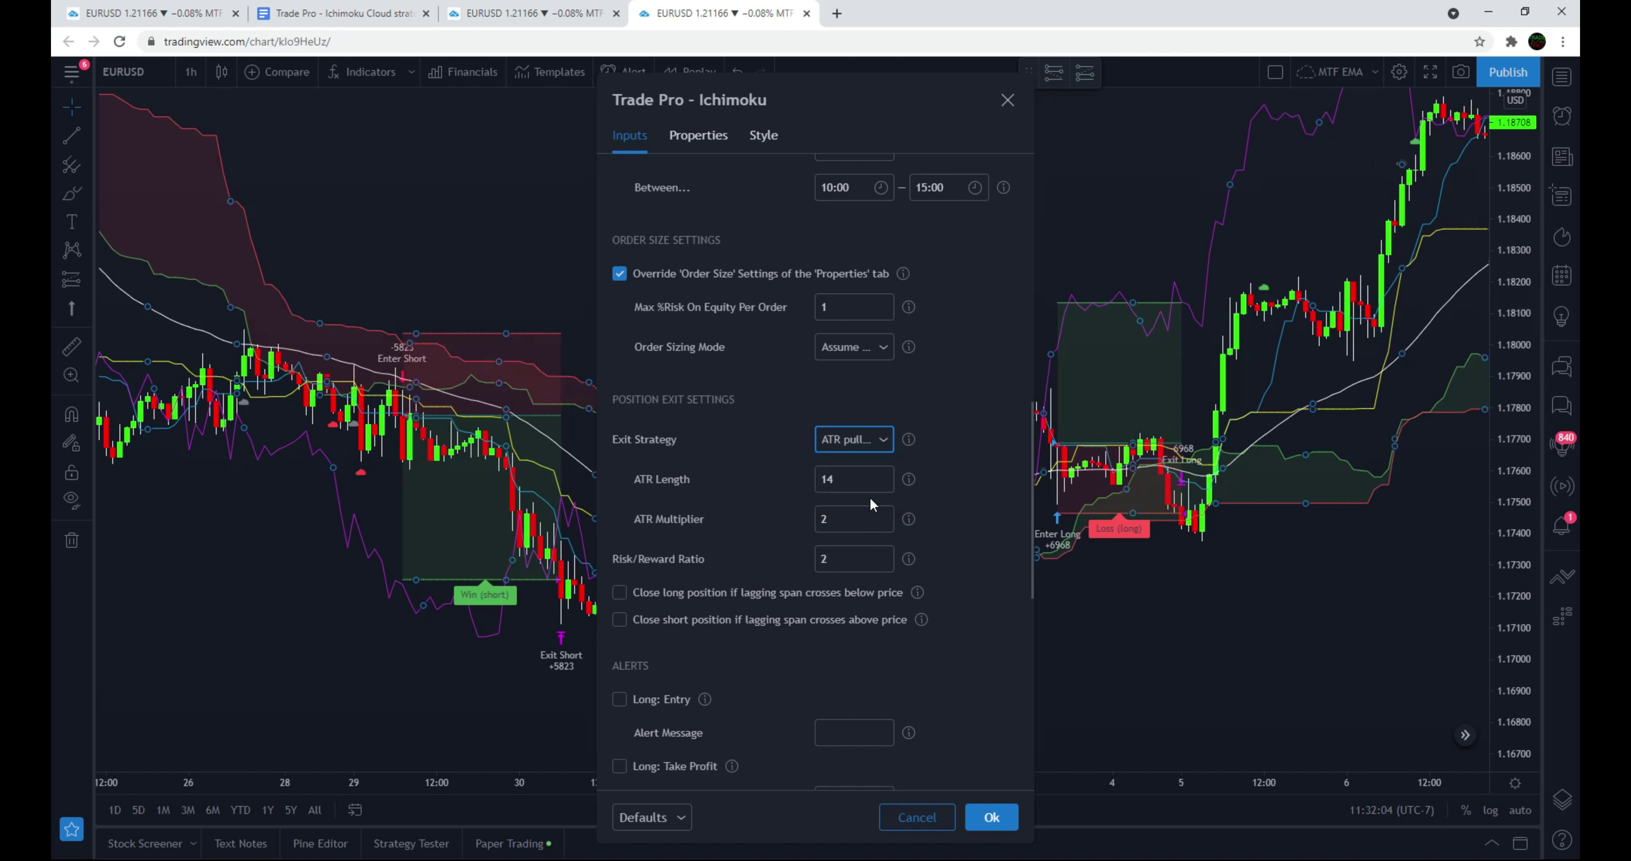
{"action": "left_click", "coordinate": [834, 519]}
{"action": "key", "text": "BackSpace"}
{"action": "type", "text": "1"}
{"action": "left_click", "coordinate": [961, 513]}
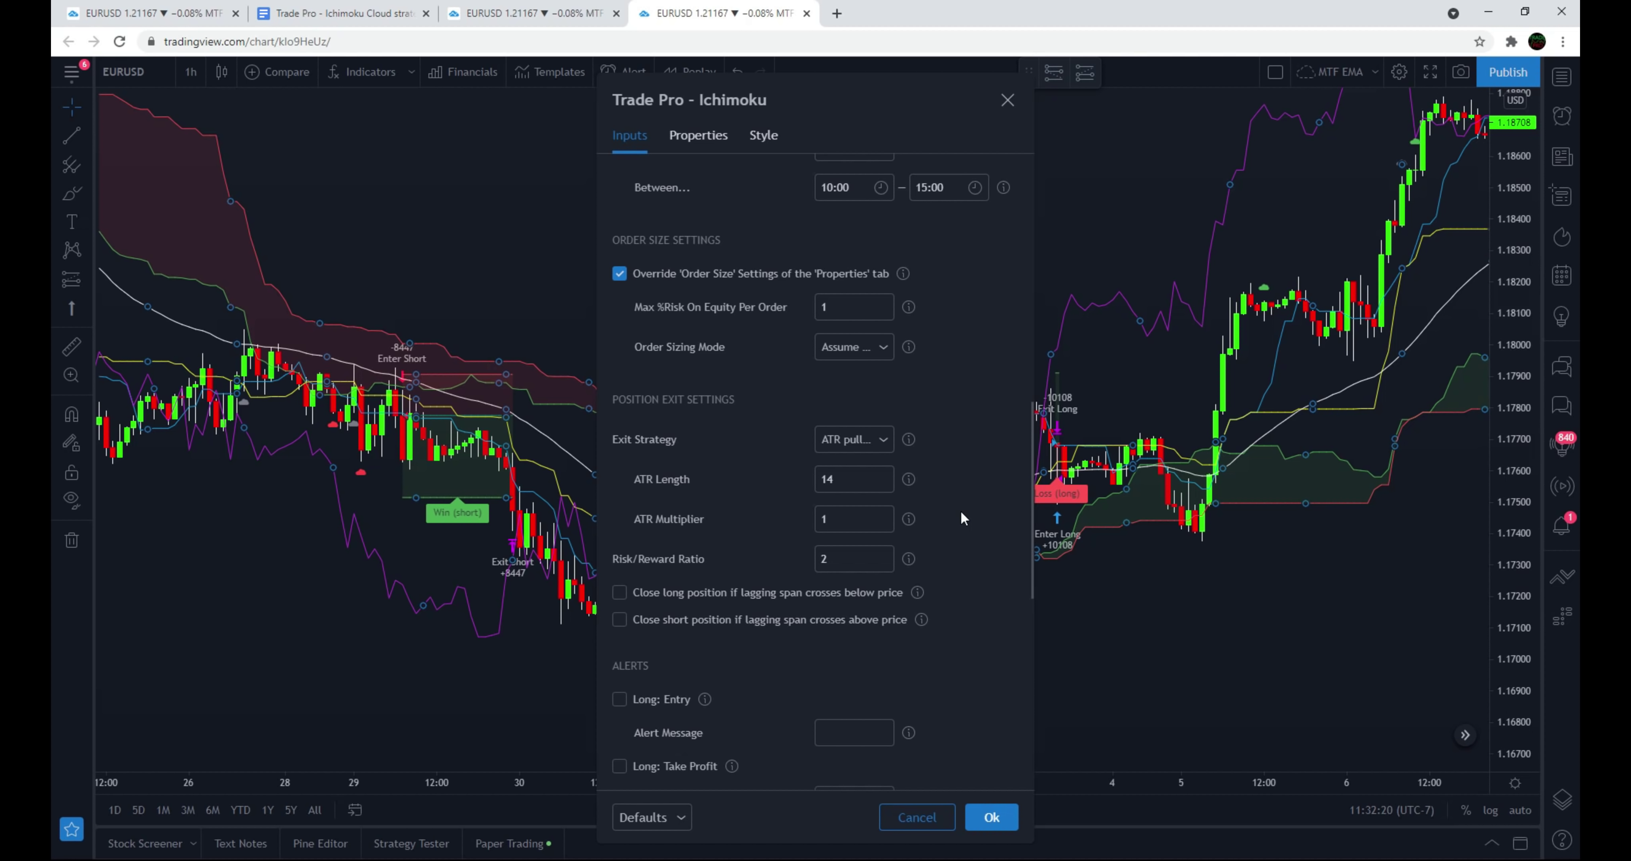
Enable closing long positions when the lagging span crosses below price and short positions when it crosses above price.
{"action": "left_click", "coordinate": [842, 555]}
{"action": "left_click", "coordinate": [619, 592]}
{"action": "left_click", "coordinate": [618, 618]}
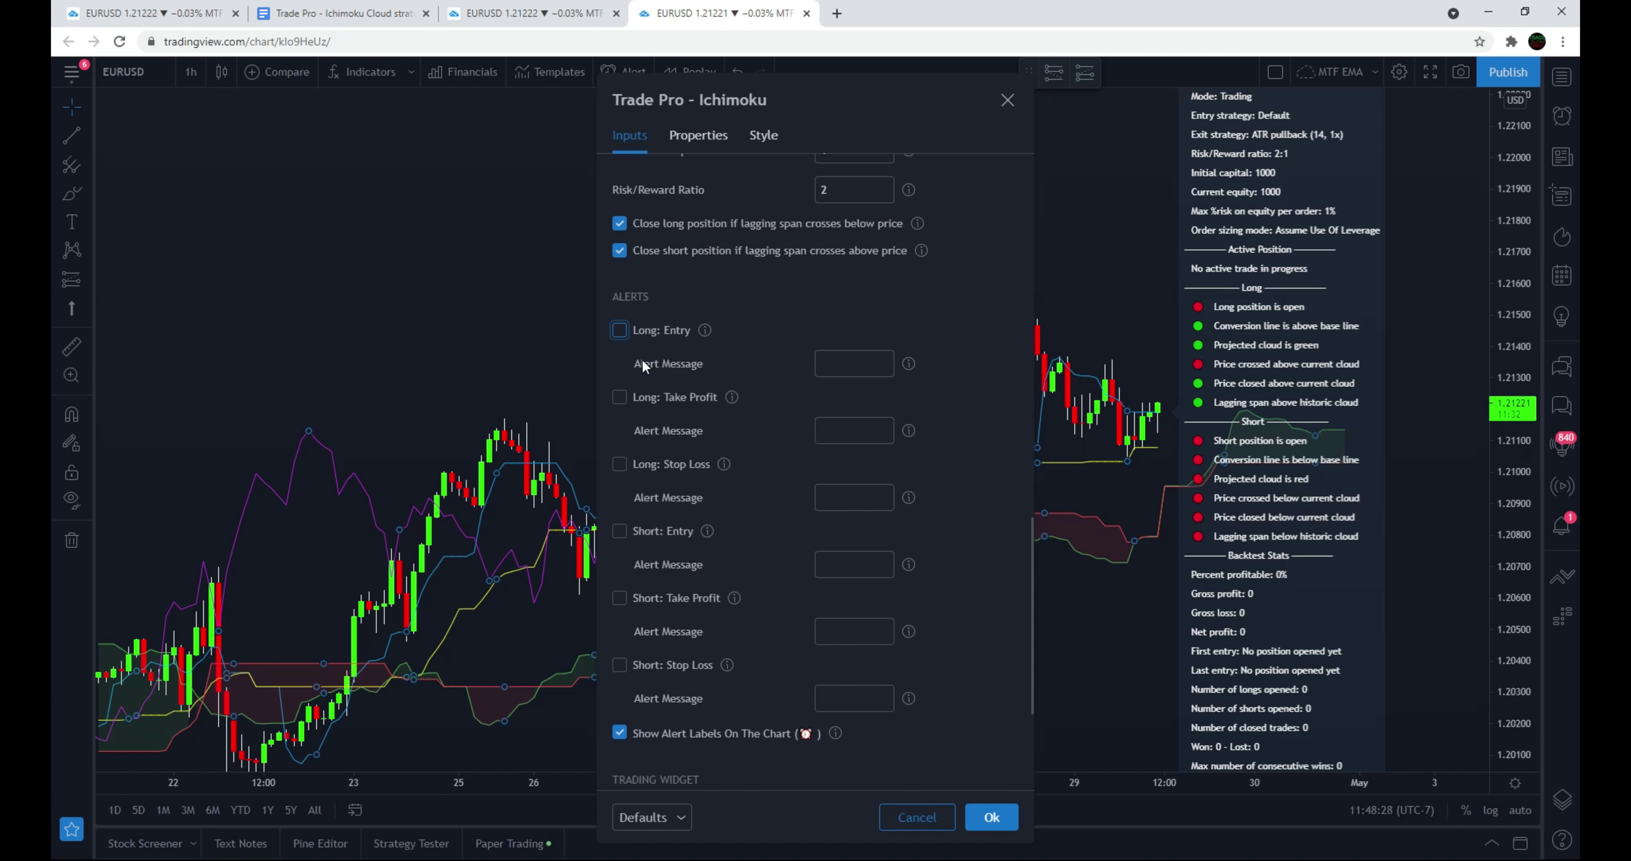
Enable the entry, take profit and stop loss alerts for long and short positions, and open the Long: Entry alert message for editing.
{"action": "left_click", "coordinate": [620, 330]}
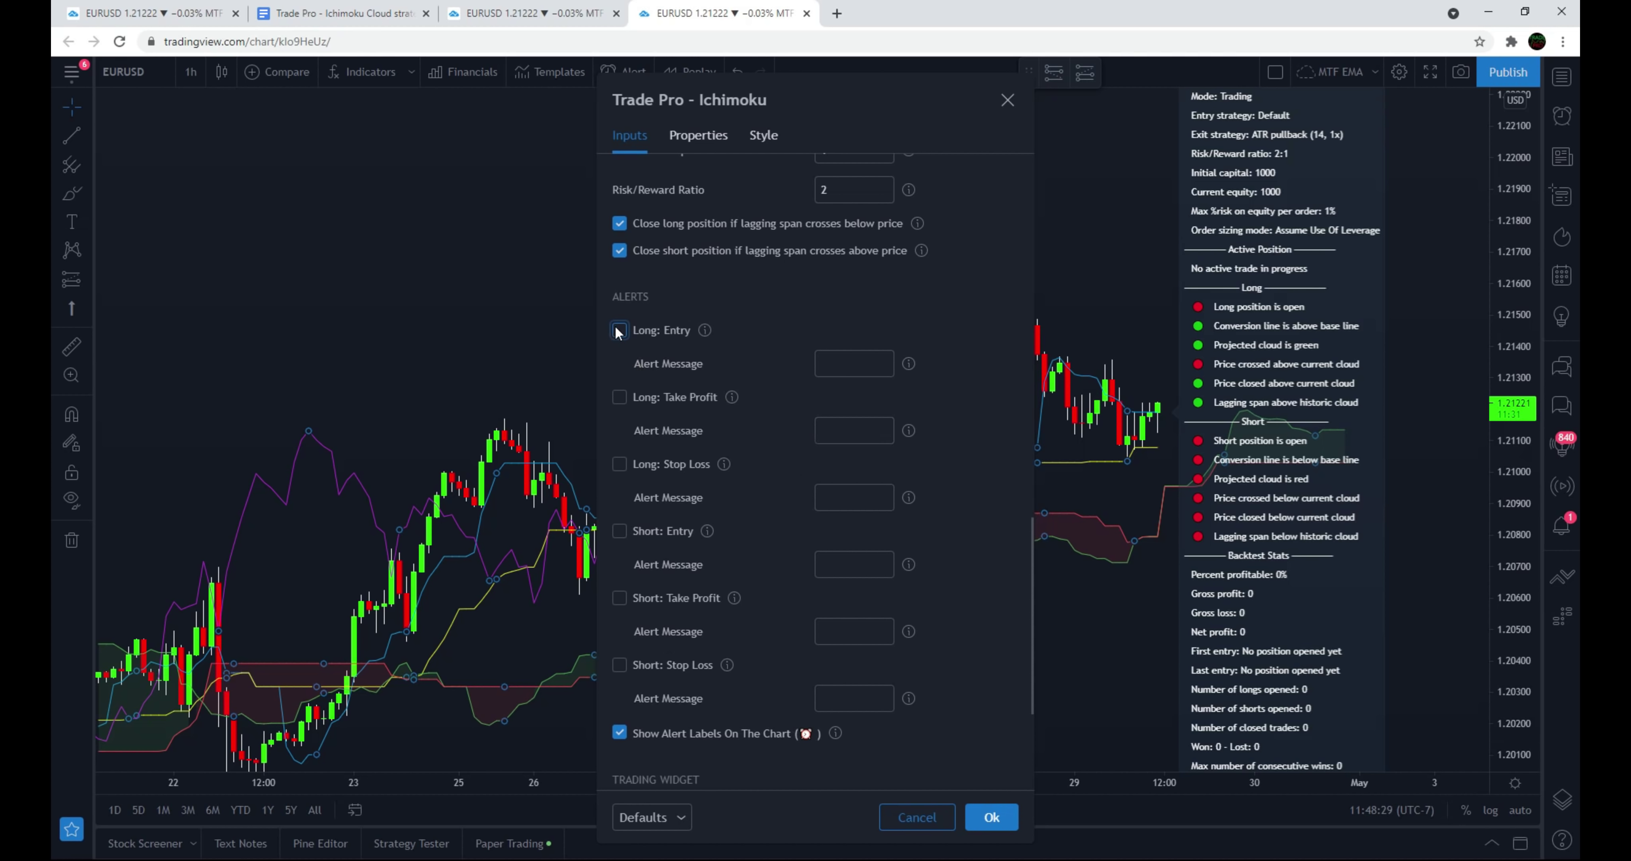
{"action": "left_click", "coordinate": [619, 397]}
{"action": "left_click", "coordinate": [620, 463]}
{"action": "left_click", "coordinate": [619, 531]}
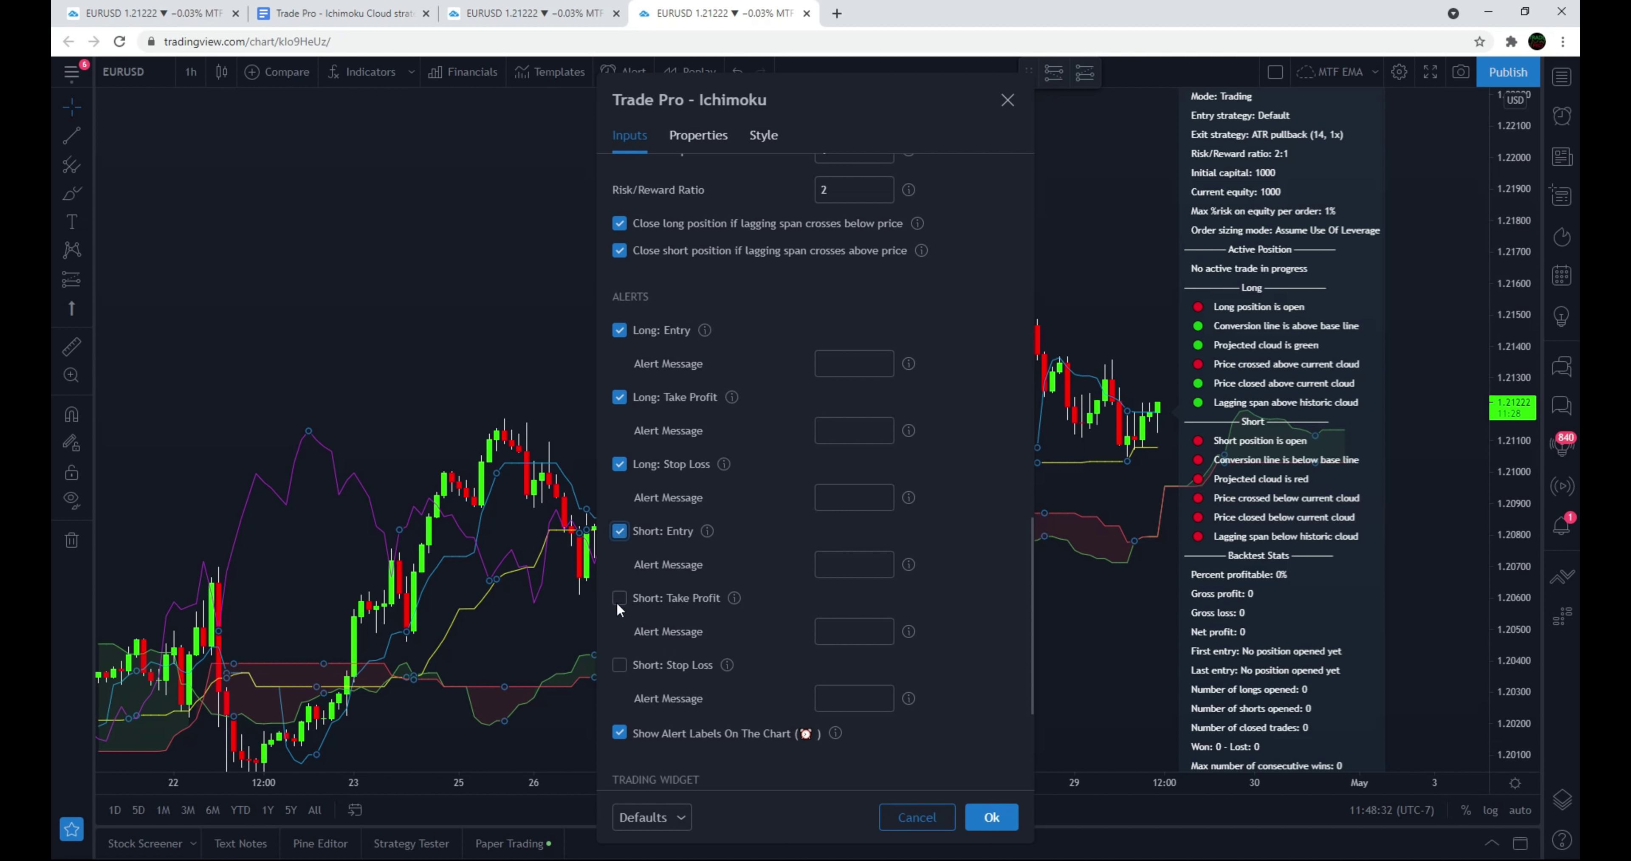
{"action": "left_click", "coordinate": [619, 597]}
{"action": "left_click", "coordinate": [620, 665]}
{"action": "left_click", "coordinate": [838, 365]}
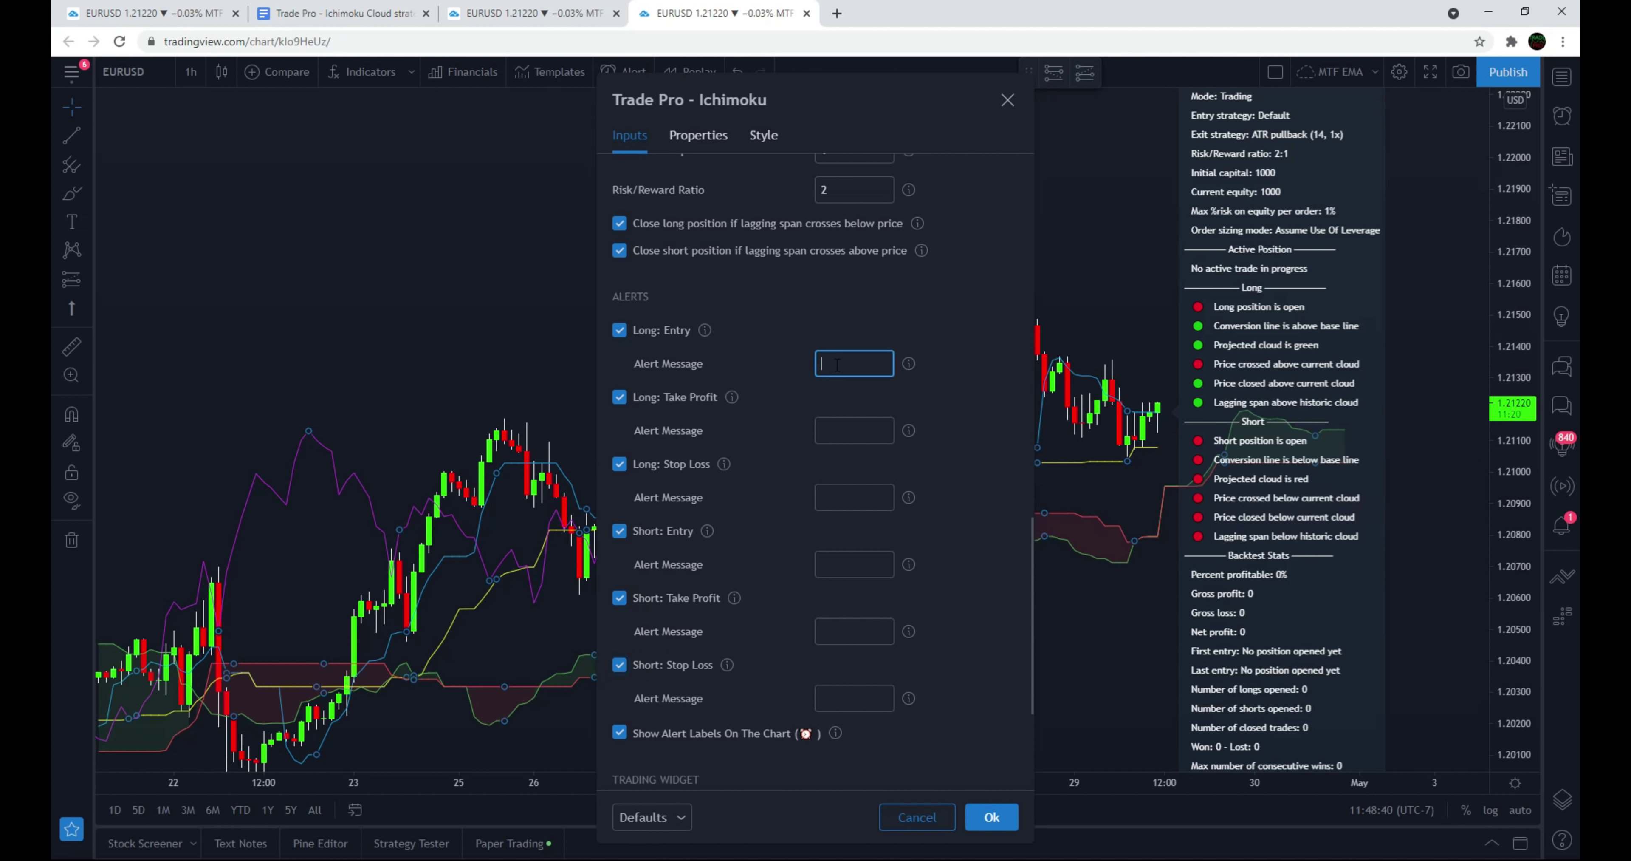
Enter "long" as the Long: Entry alert message and apply the strategy settings.
{"action": "type", "text": "long"}
{"action": "left_click", "coordinate": [990, 817]}
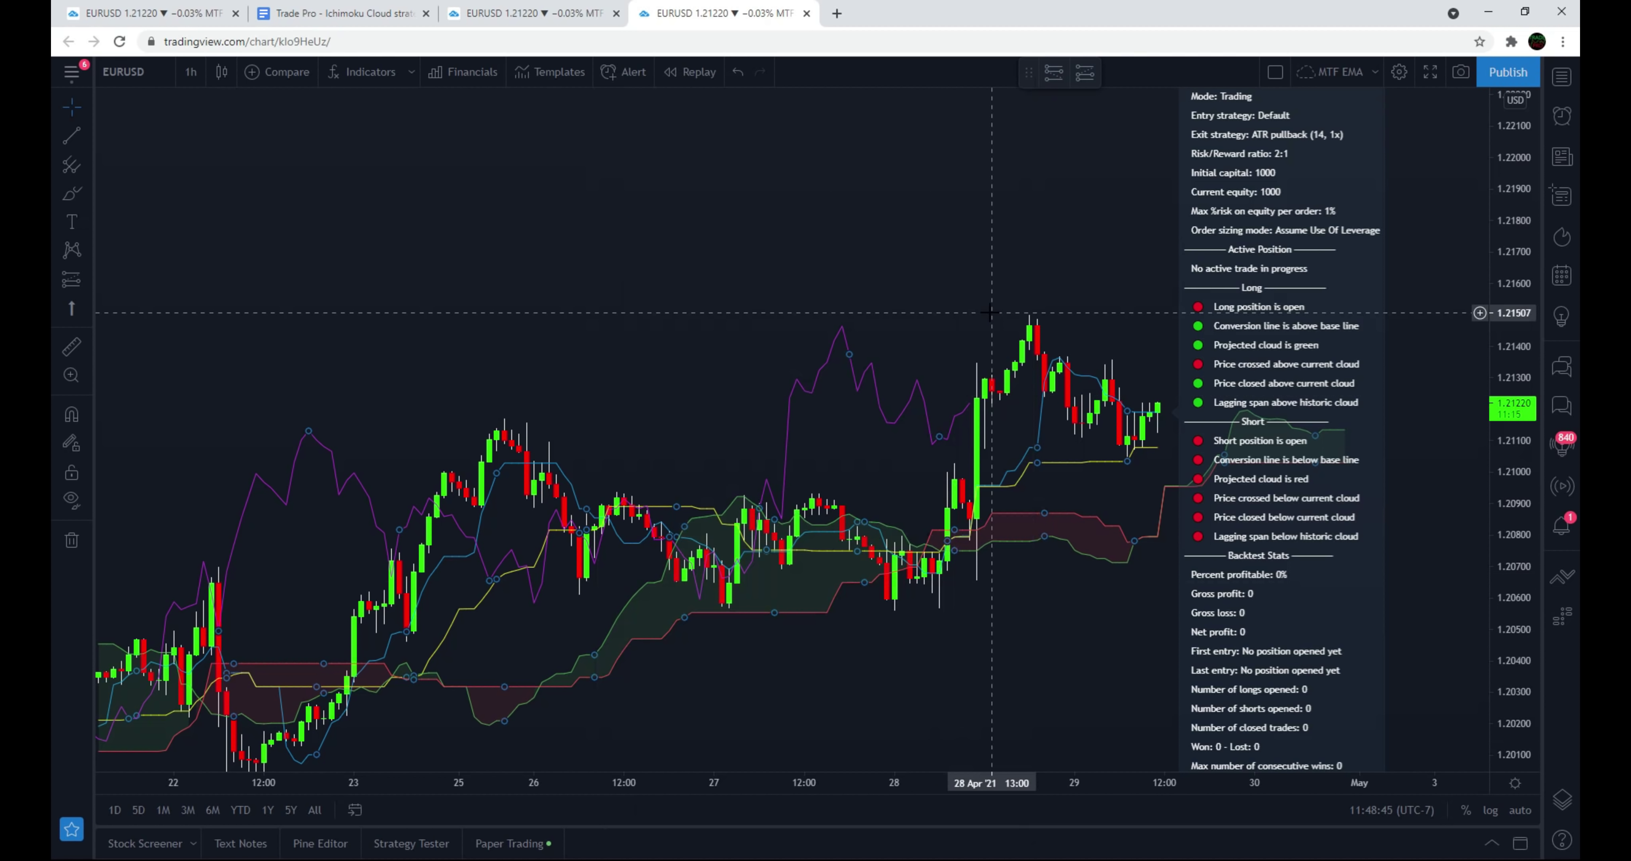
Create an EURUSD alert with the Trade Pro - Ichimoku strategy as its condition, triggered by alert() function calls only.
{"action": "left_click", "coordinate": [1562, 116]}
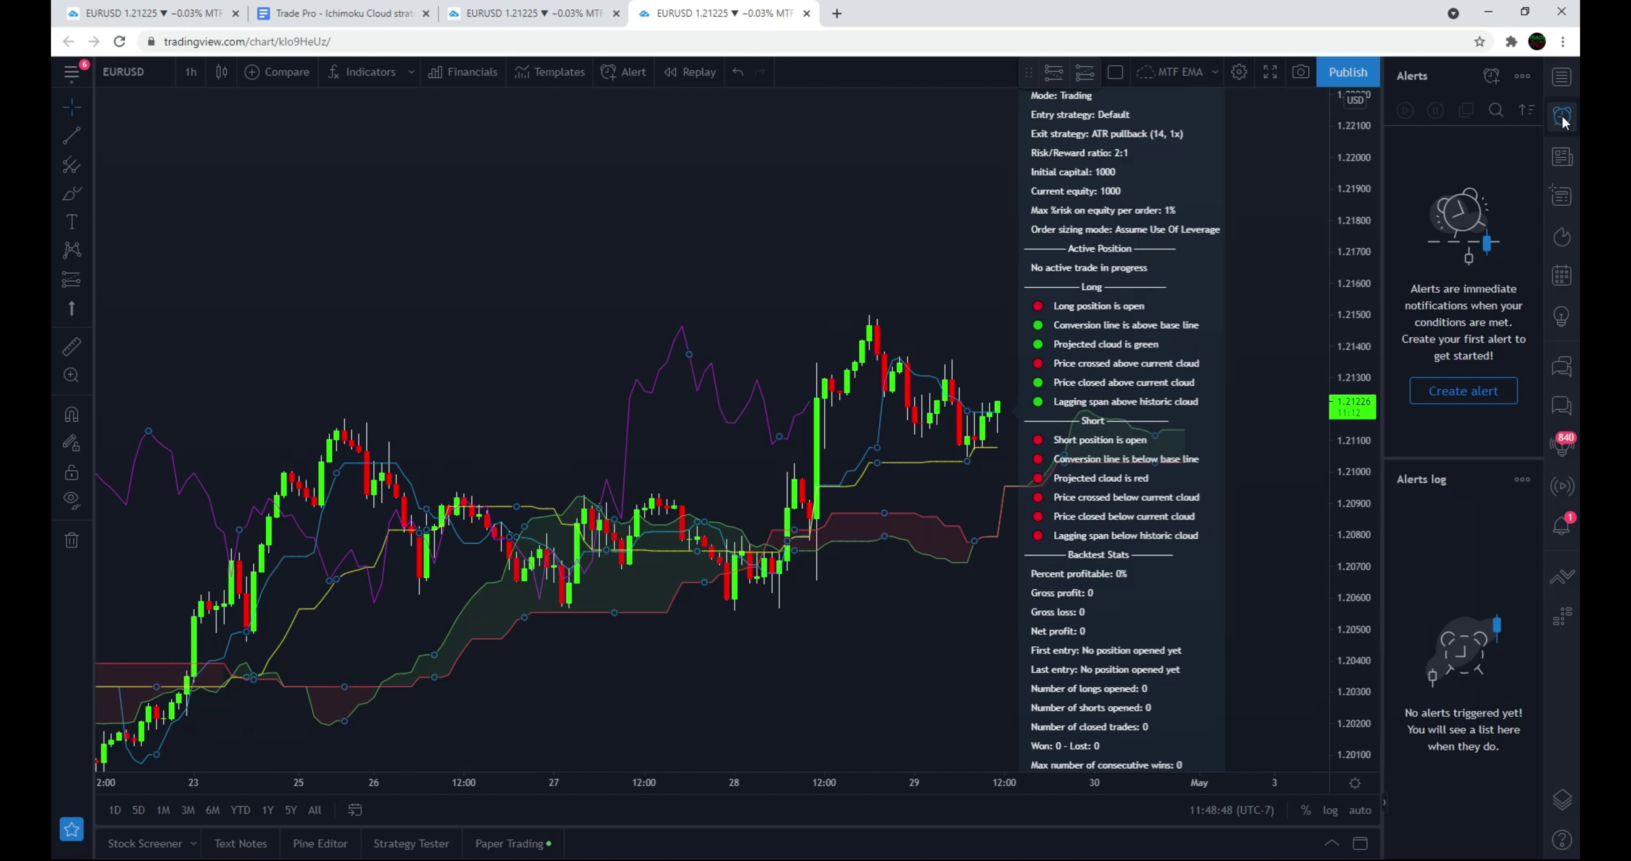
{"action": "left_click", "coordinate": [1448, 393]}
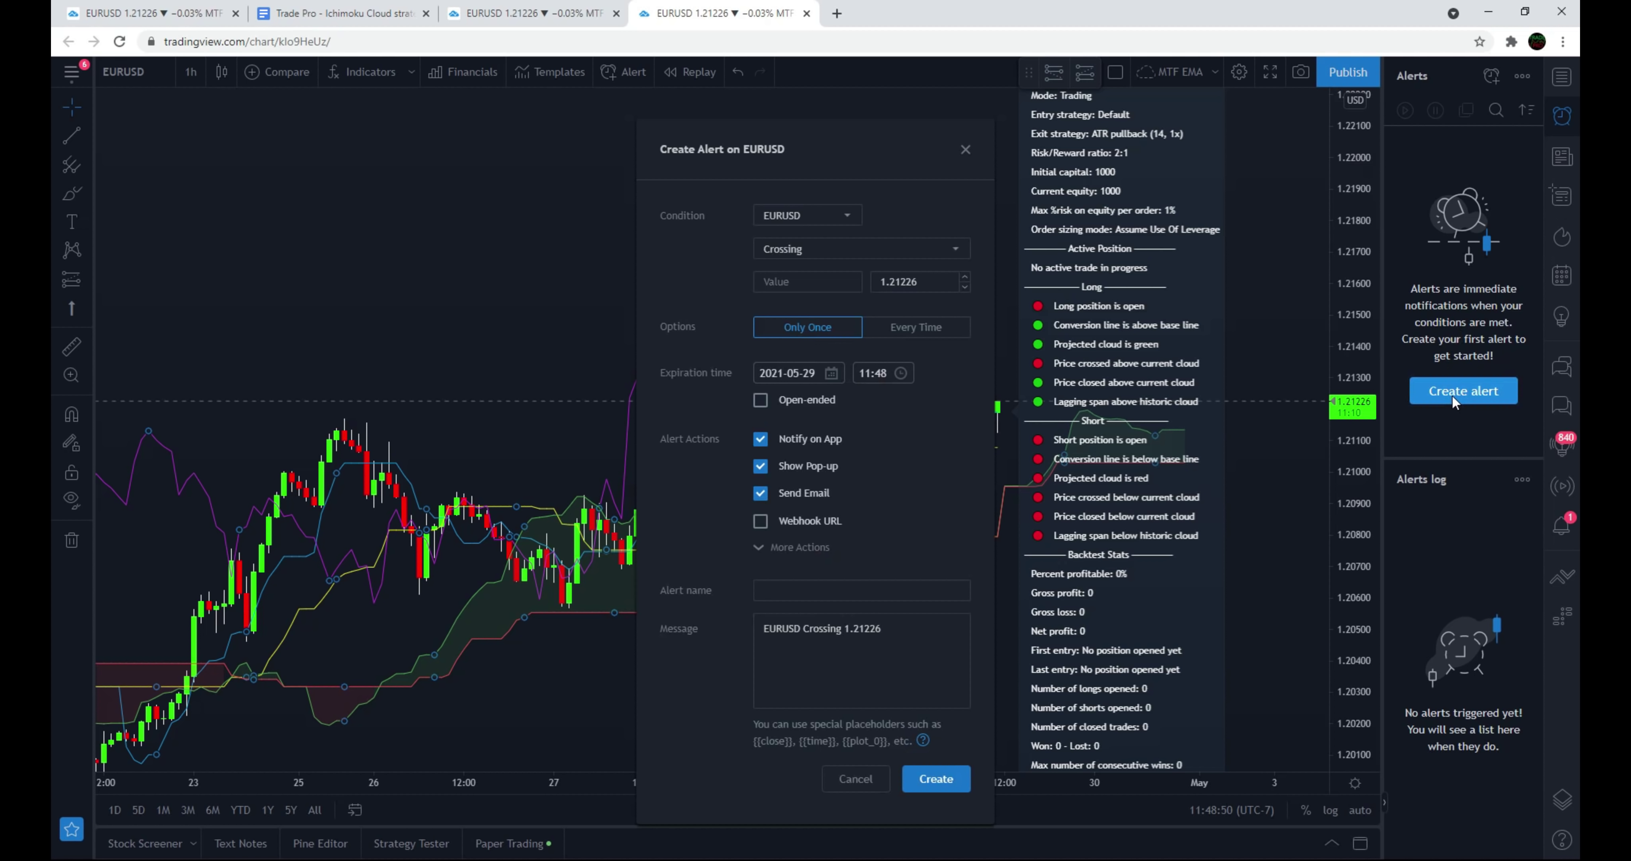
{"action": "left_click", "coordinate": [846, 219]}
{"action": "left_click", "coordinate": [813, 247]}
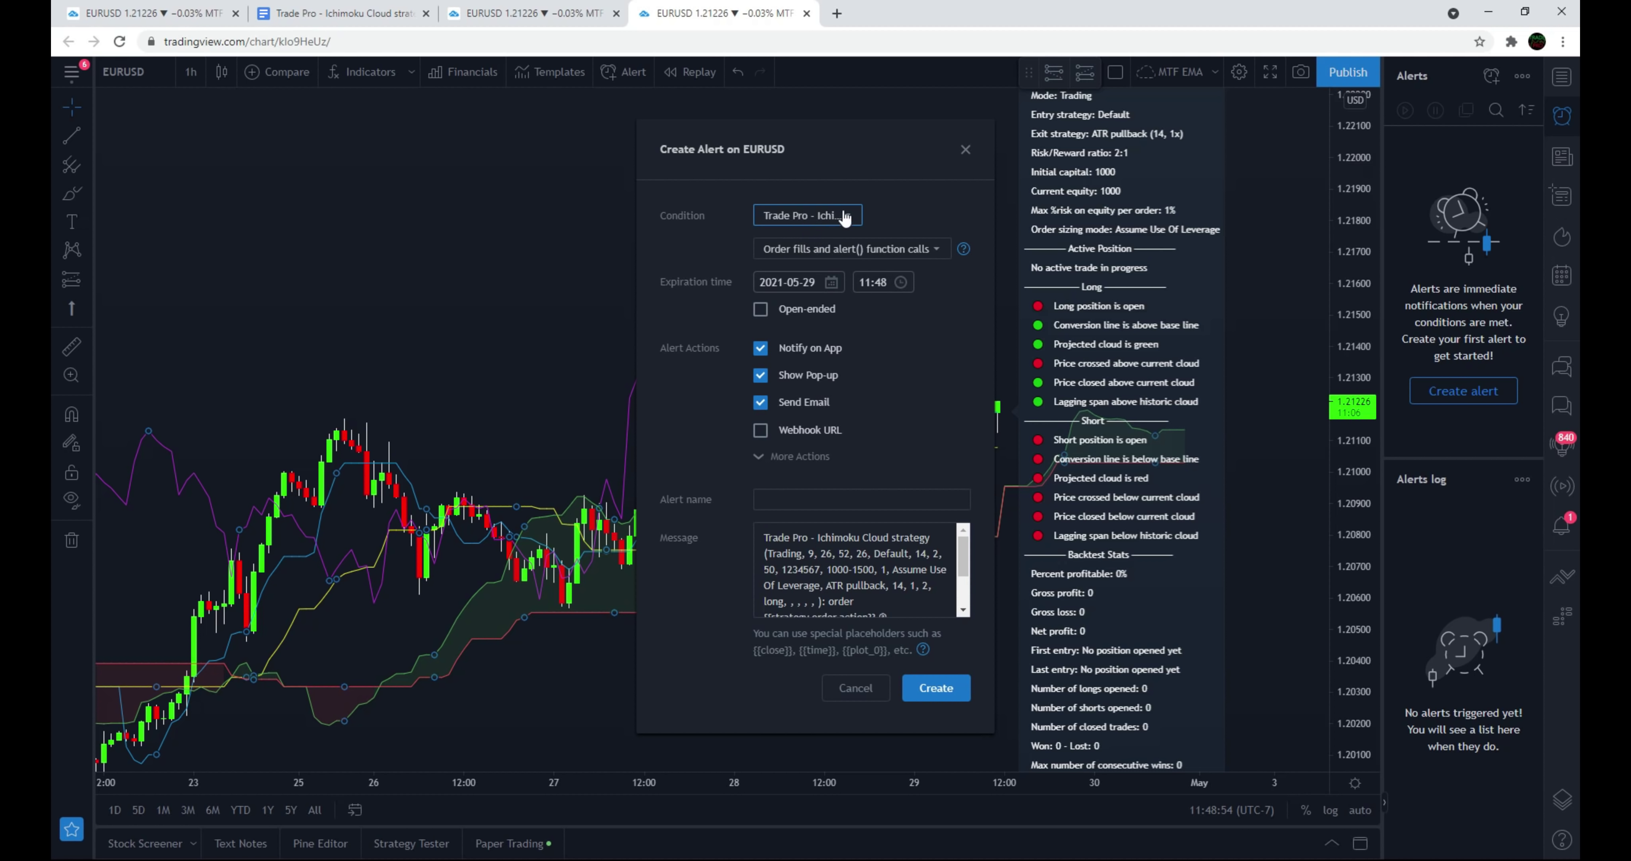
{"action": "left_click", "coordinate": [931, 253]}
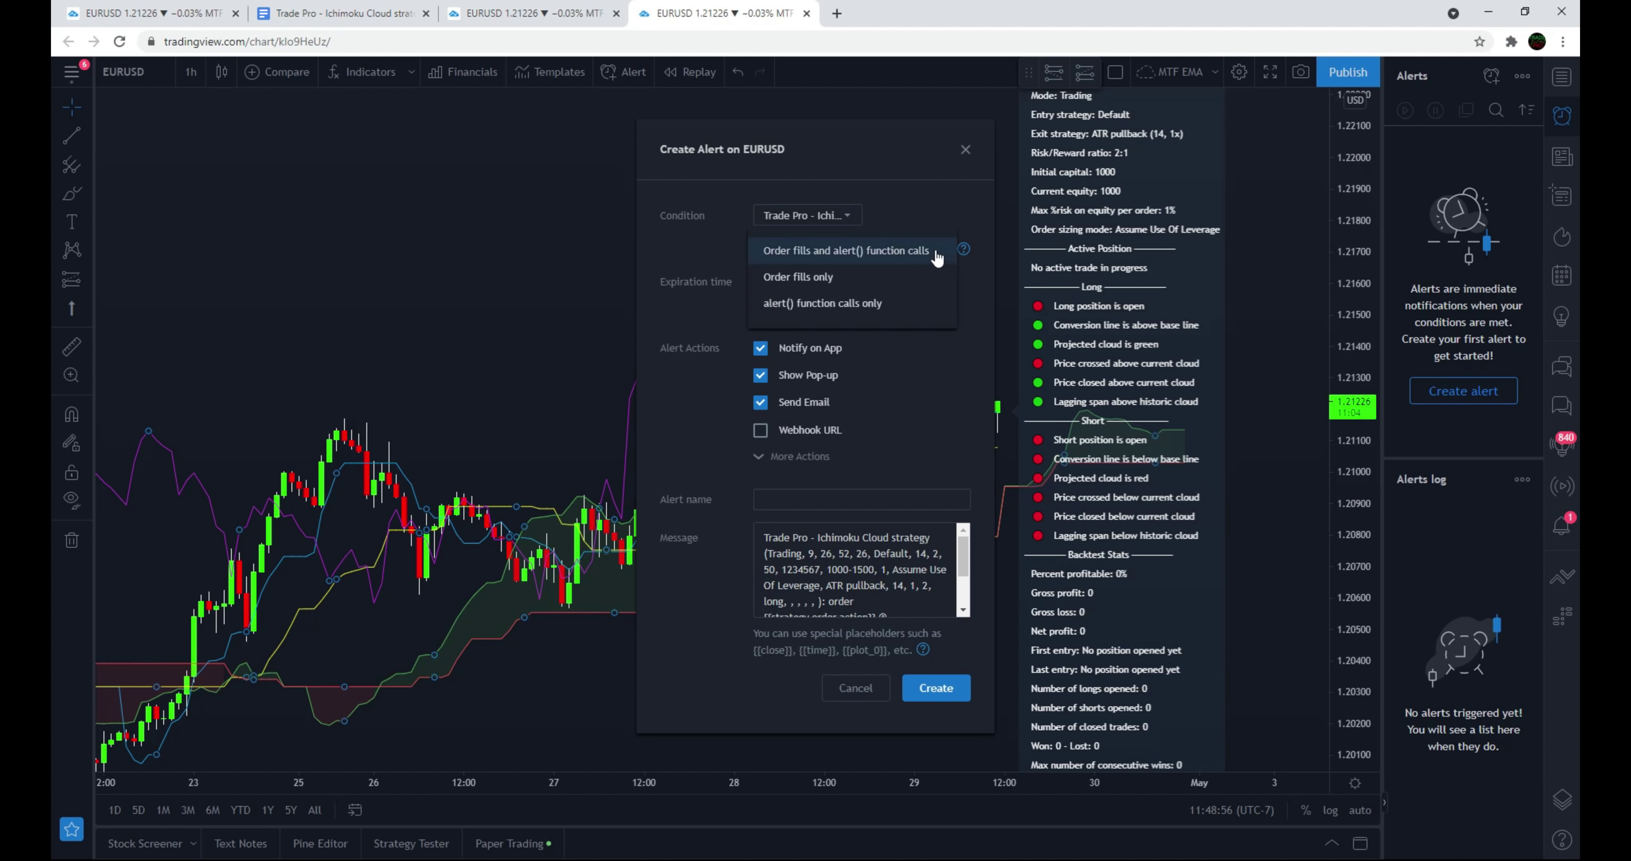
{"action": "left_click", "coordinate": [824, 303]}
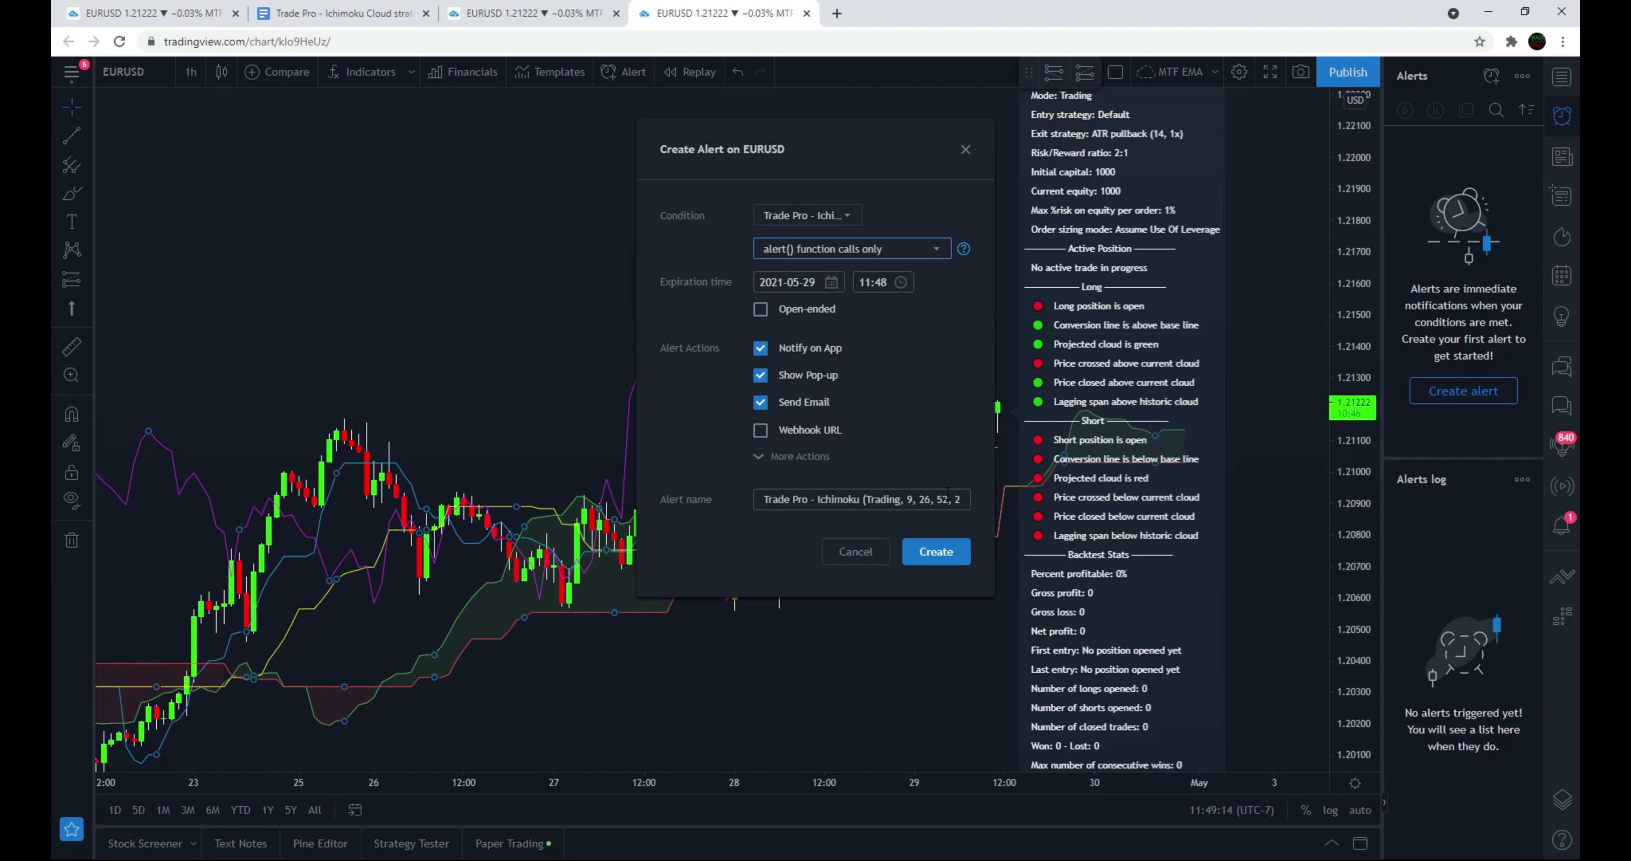
{"action": "left_click", "coordinate": [937, 552]}
{"action": "left_click", "coordinate": [912, 548]}
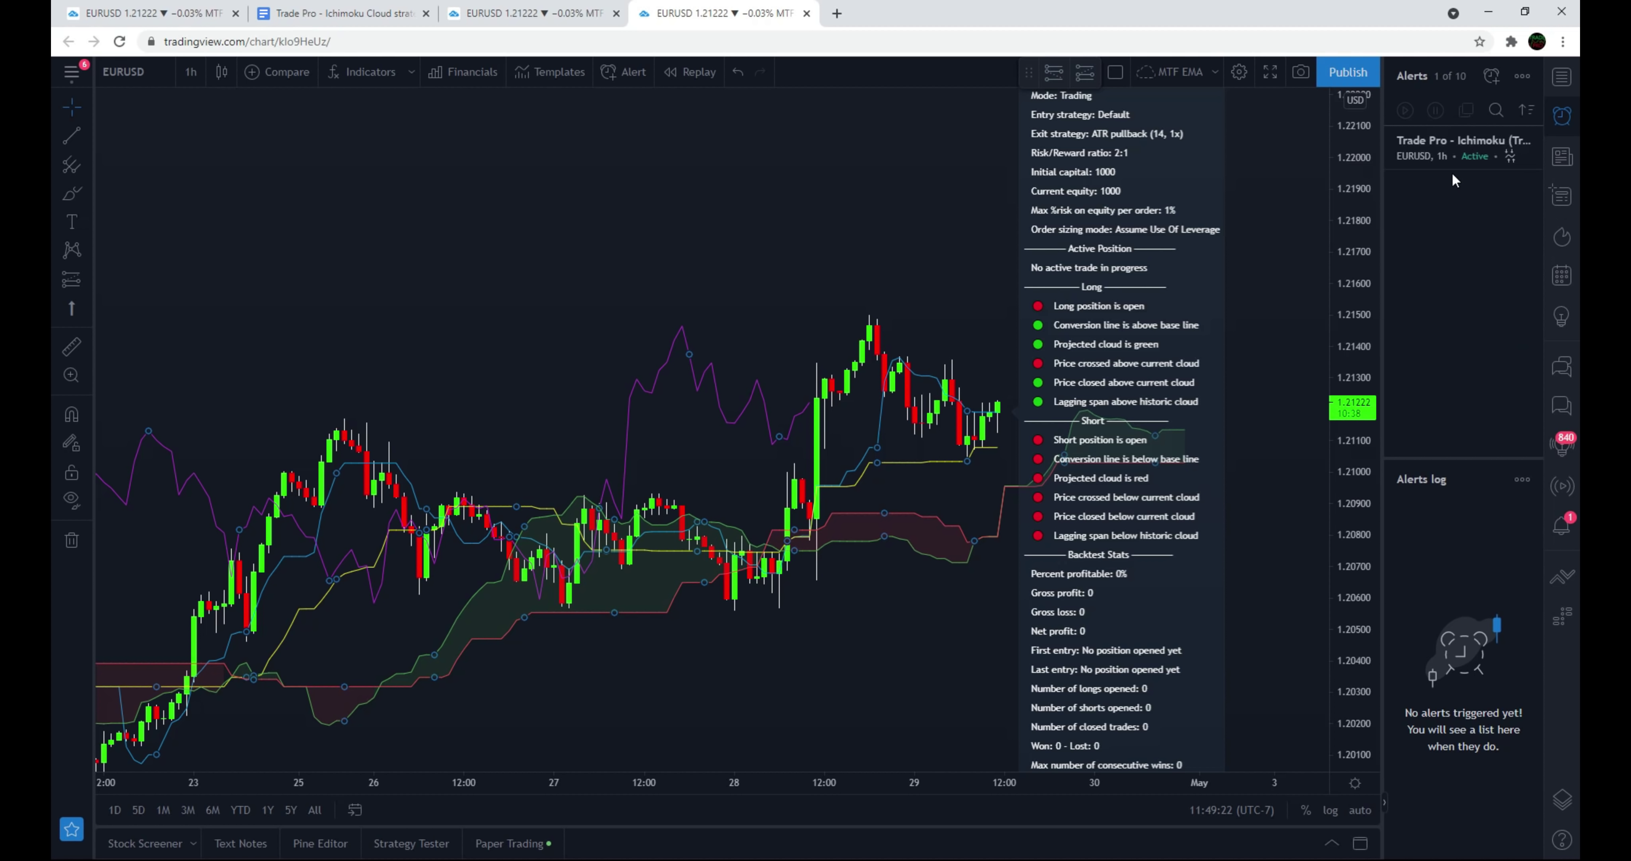
{"action": "mouse_move", "coordinate": [1479, 154]}
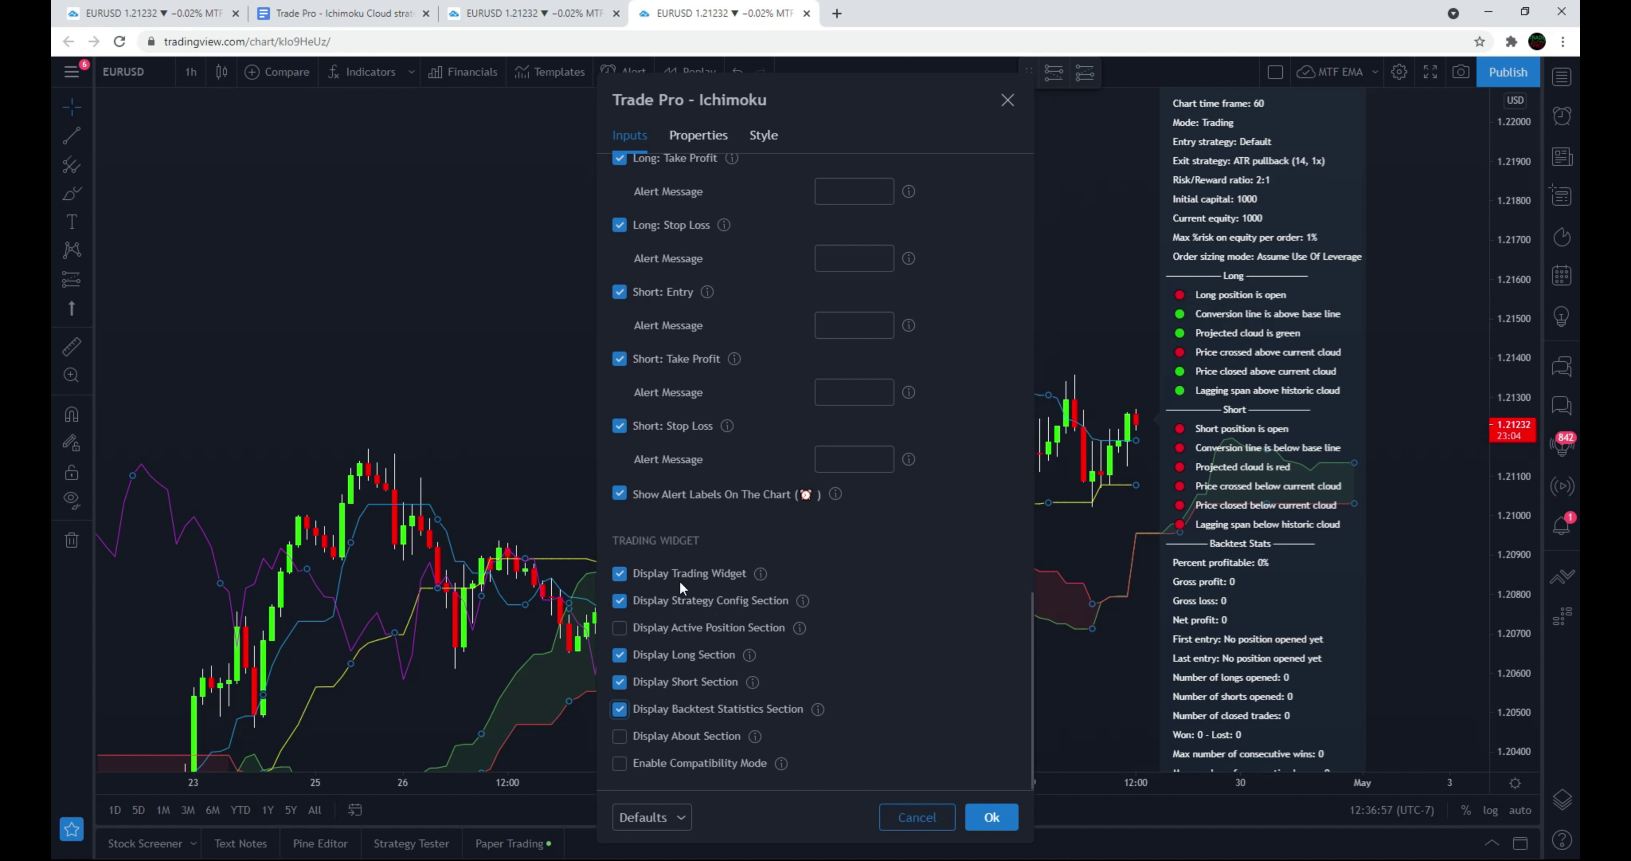
Toggle the trading widget's display off and on, and hide its Strategy Config and Backtest Statistics sections.
{"action": "left_click", "coordinate": [619, 573]}
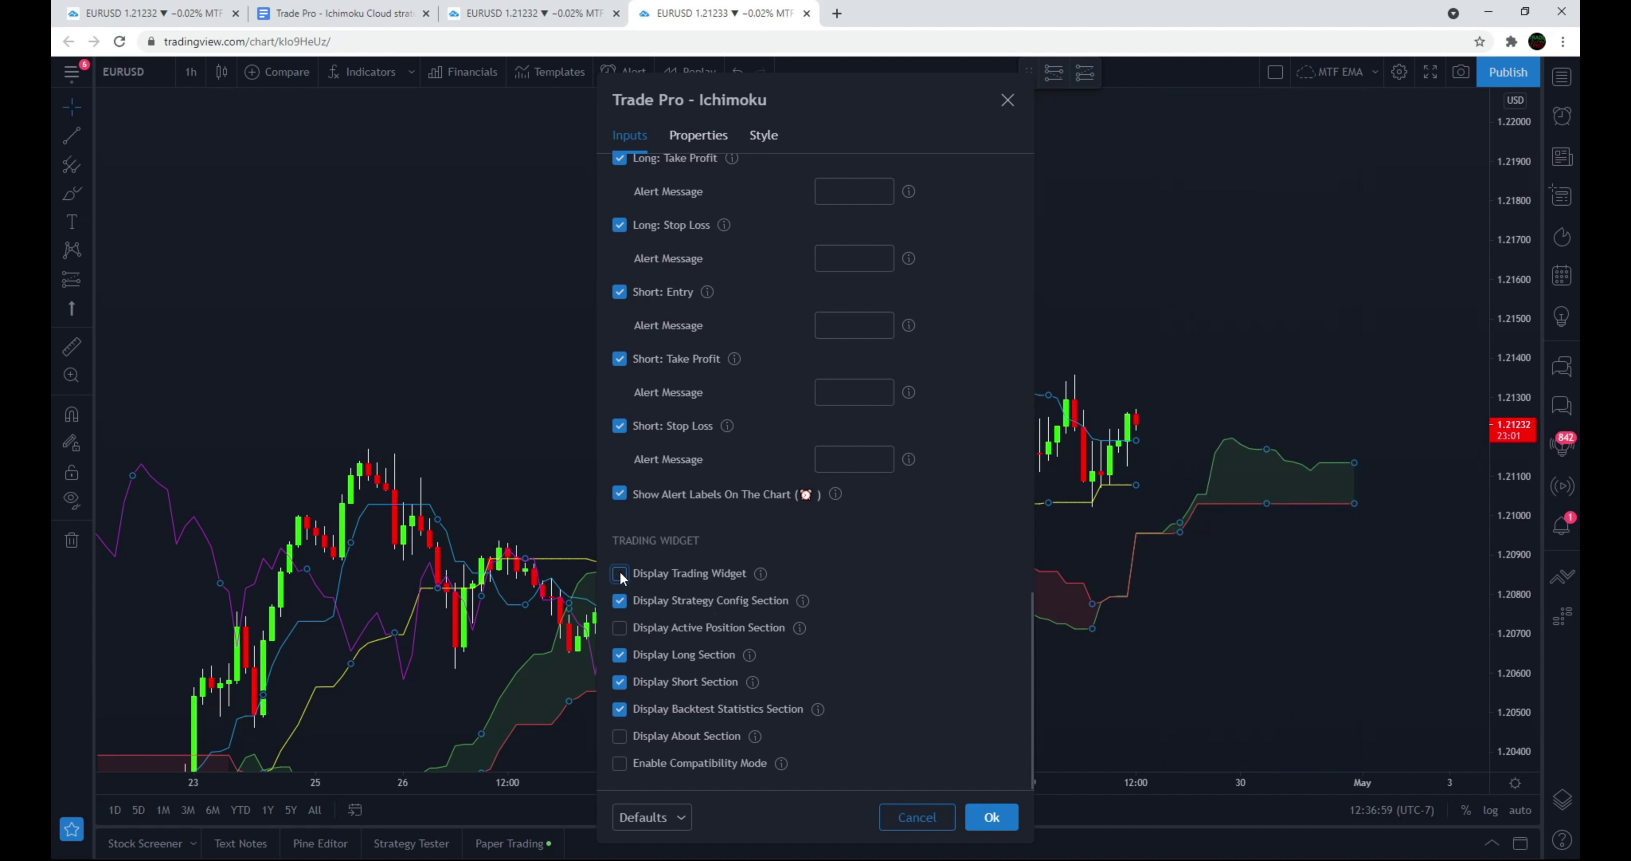
{"action": "left_click", "coordinate": [619, 574]}
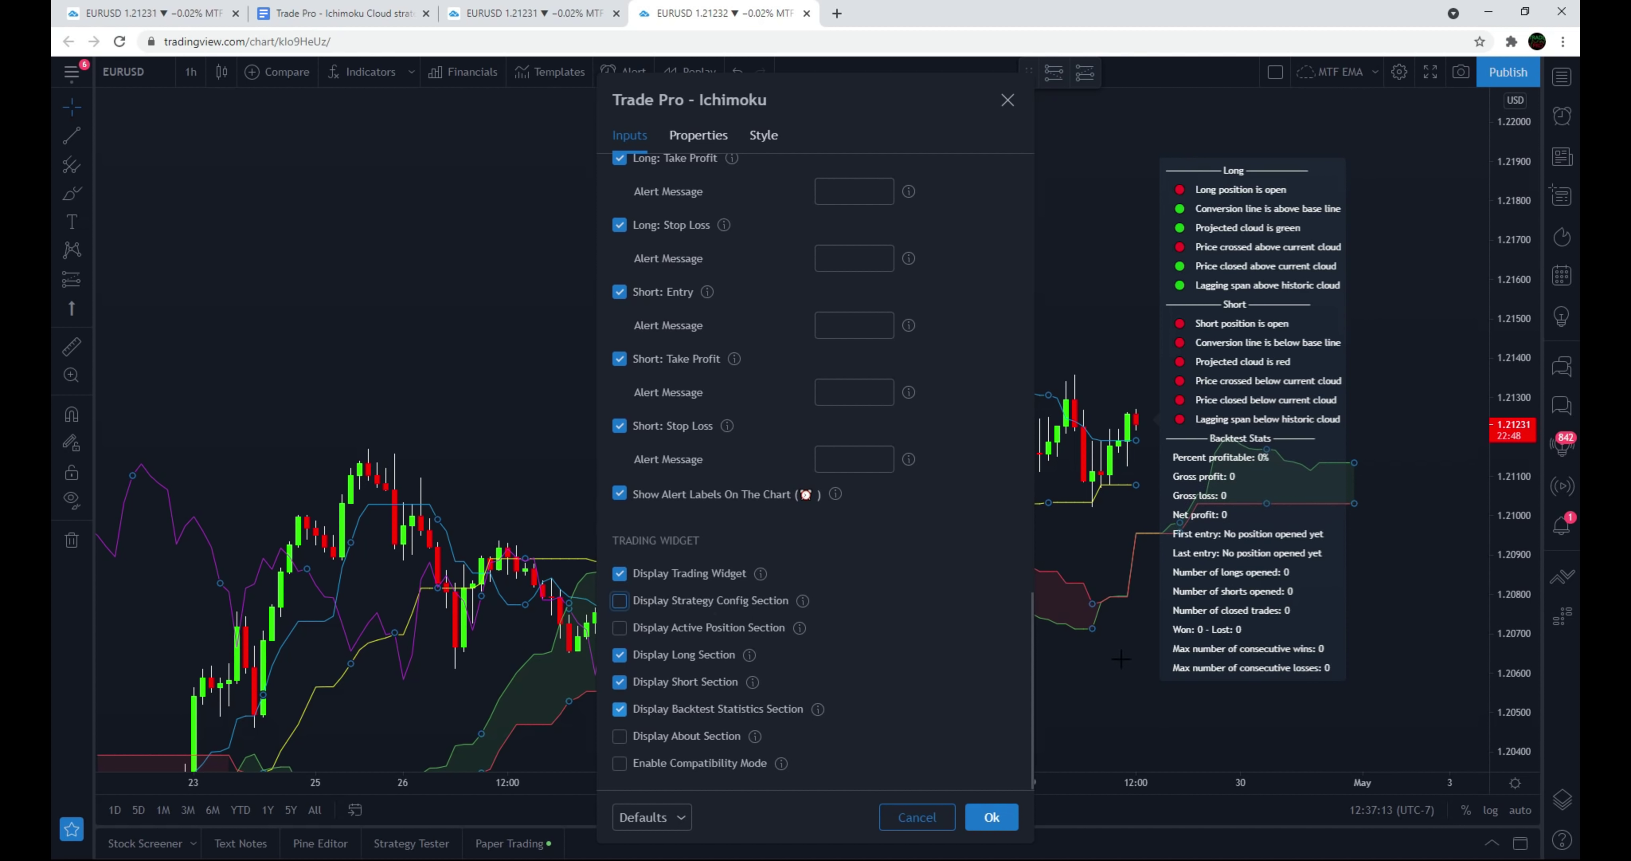
{"action": "left_click", "coordinate": [620, 709]}
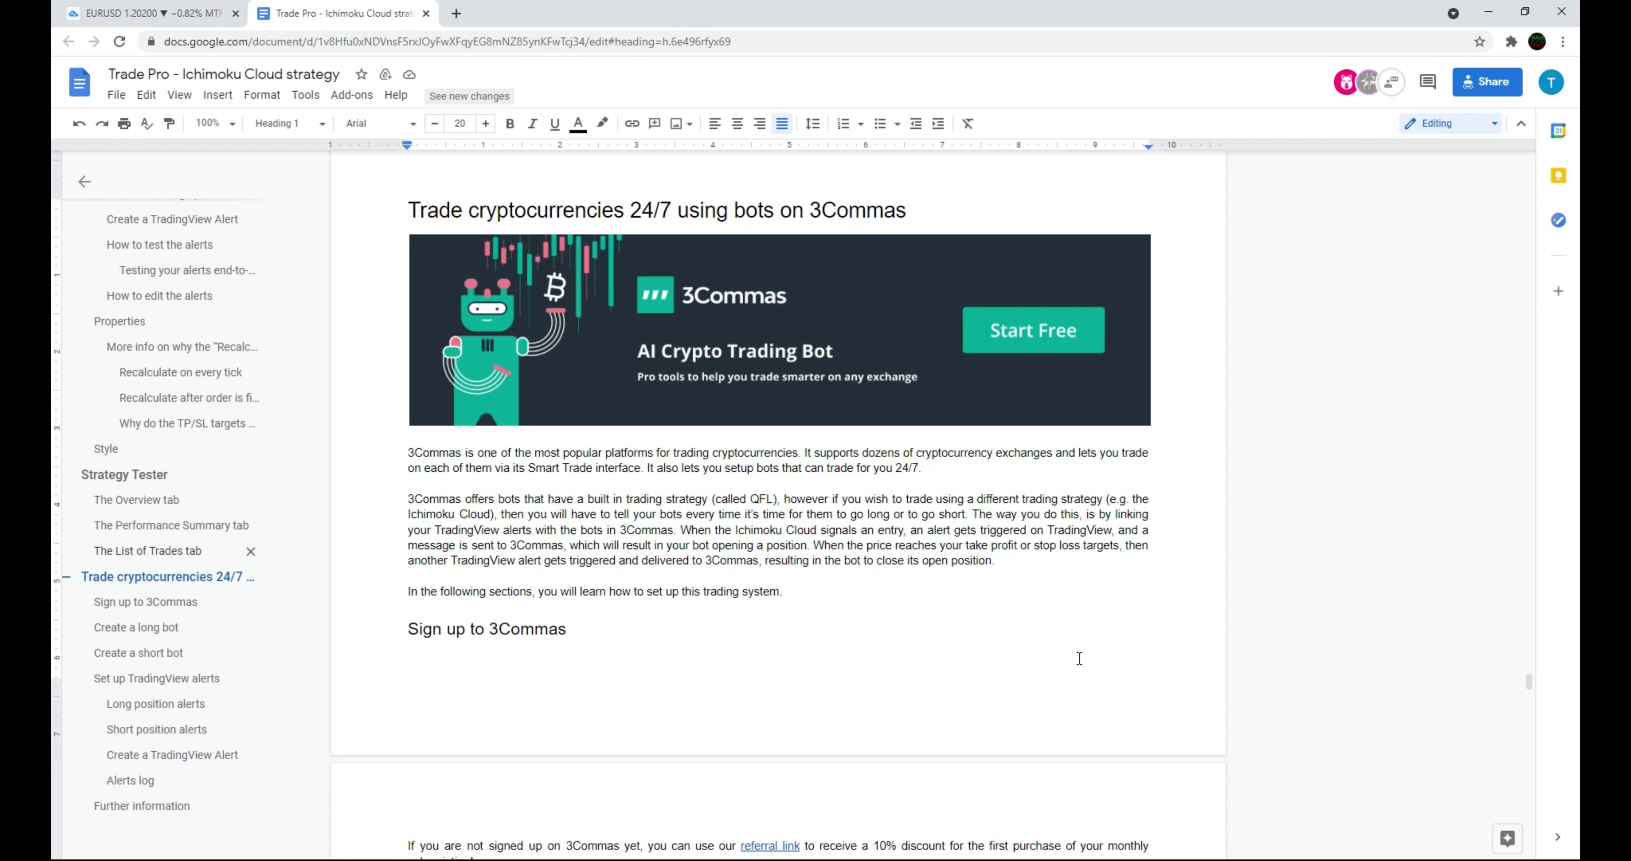
Look through the strategy document's 3Commas section on signing up and creating a long bot.
{"action": "scroll", "coordinate": [1080, 658], "scroll_direction": "down", "scroll_amount": 15}
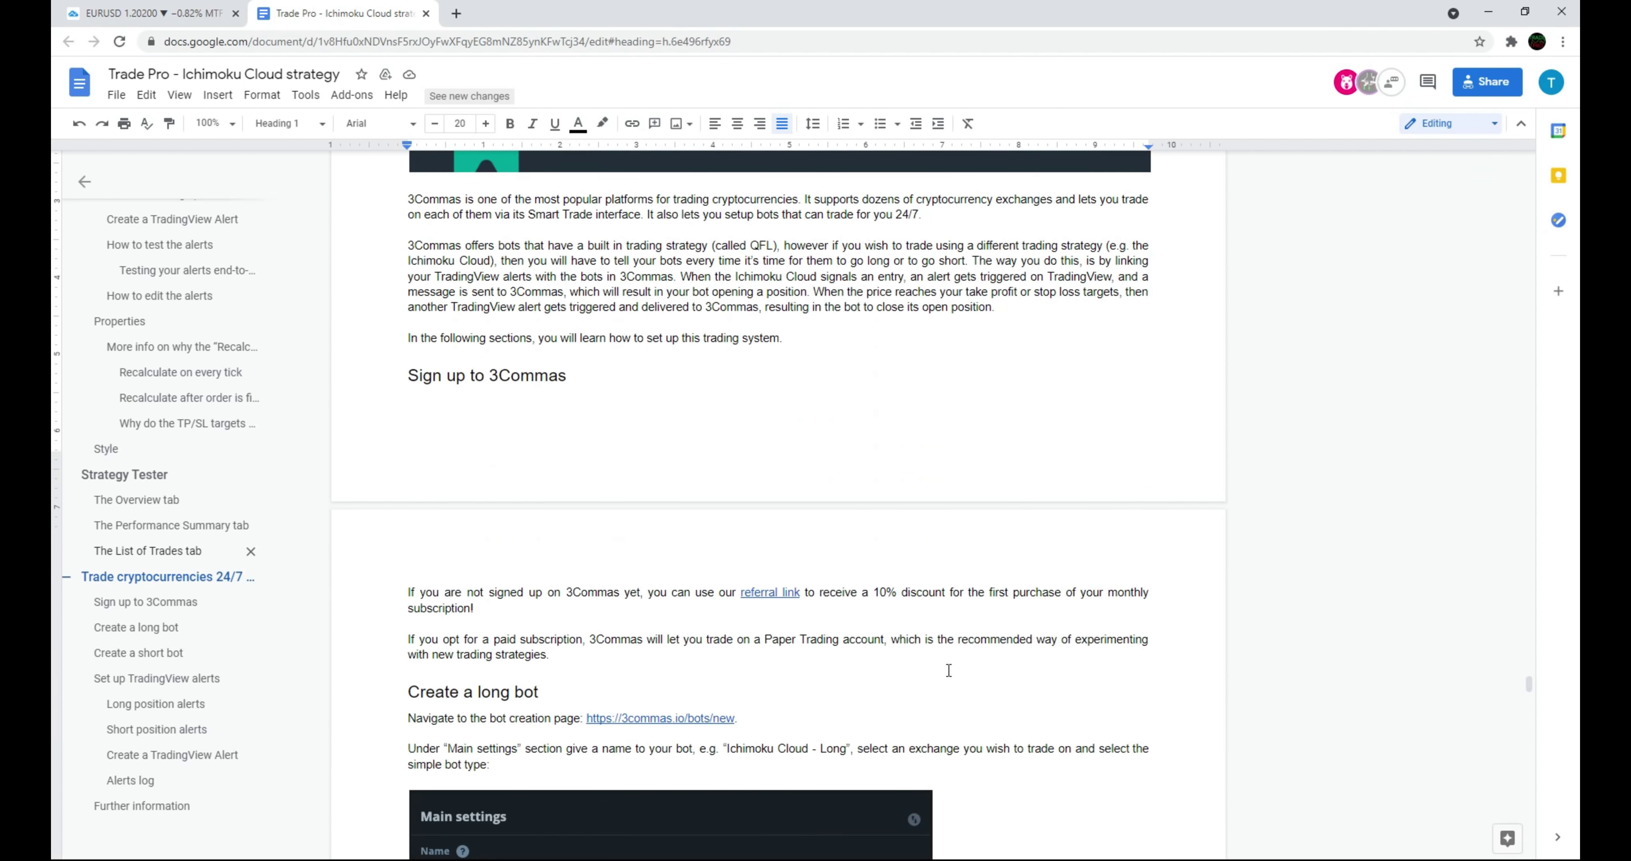
{"action": "scroll", "coordinate": [826, 651], "scroll_direction": "down", "scroll_amount": 6}
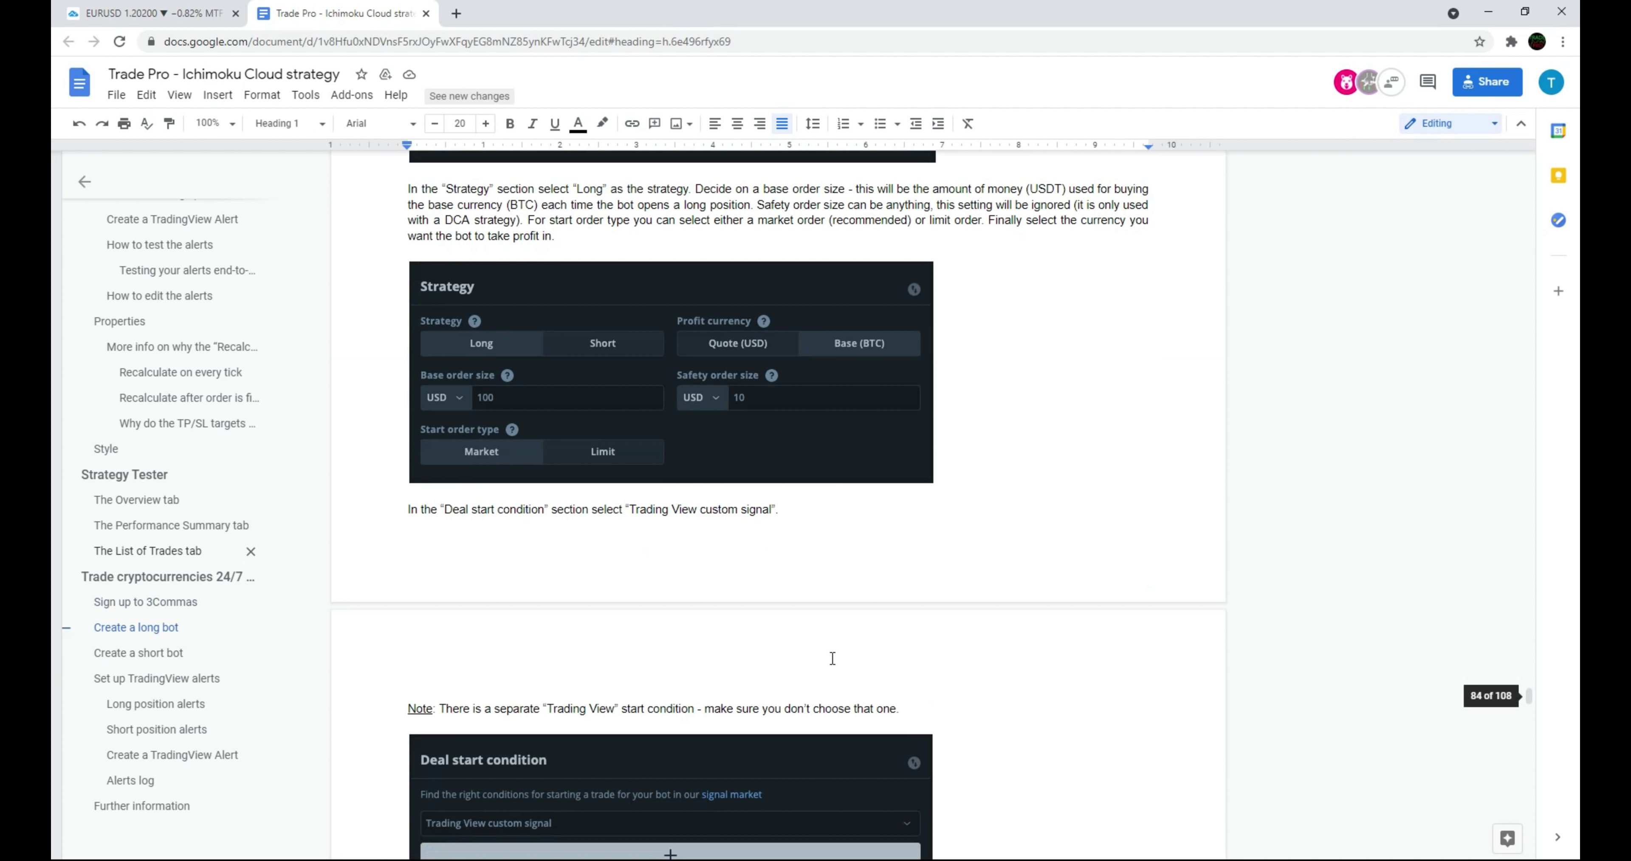
{"action": "scroll", "coordinate": [830, 658], "scroll_direction": "down", "scroll_amount": 5}
{"action": "scroll", "coordinate": [837, 673], "scroll_direction": "up", "scroll_amount": 20}
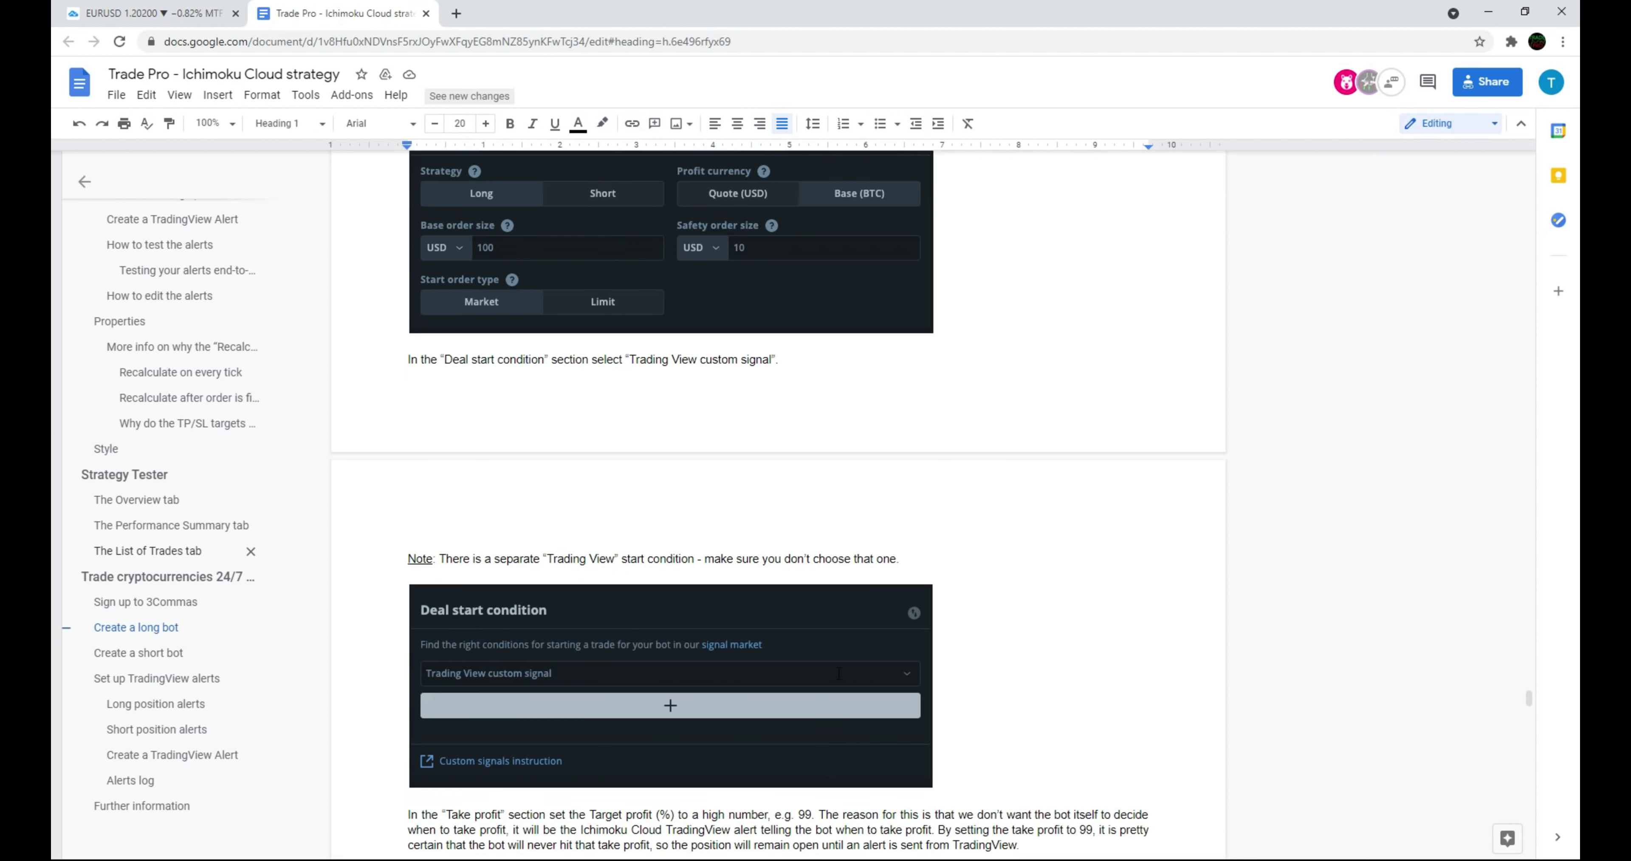
{"action": "scroll", "coordinate": [839, 673], "scroll_direction": "up", "scroll_amount": 10}
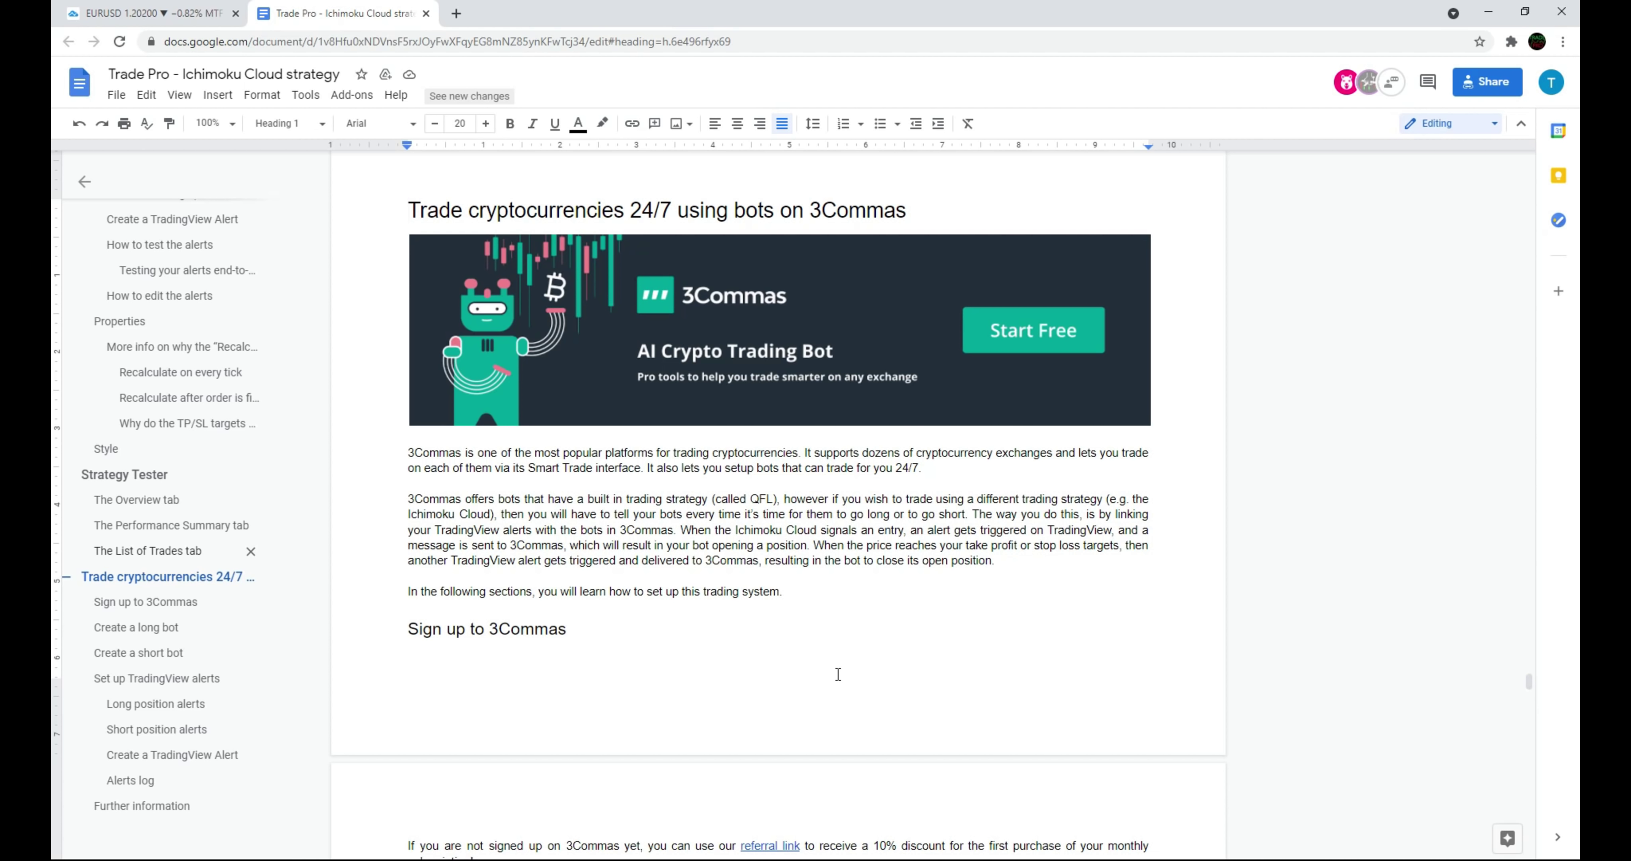
Switch to the TradingView chart and draw a falling trend line from the 24 Jun '19 high to about early October.
{"action": "key", "text": "ctrl+shift+Tab"}
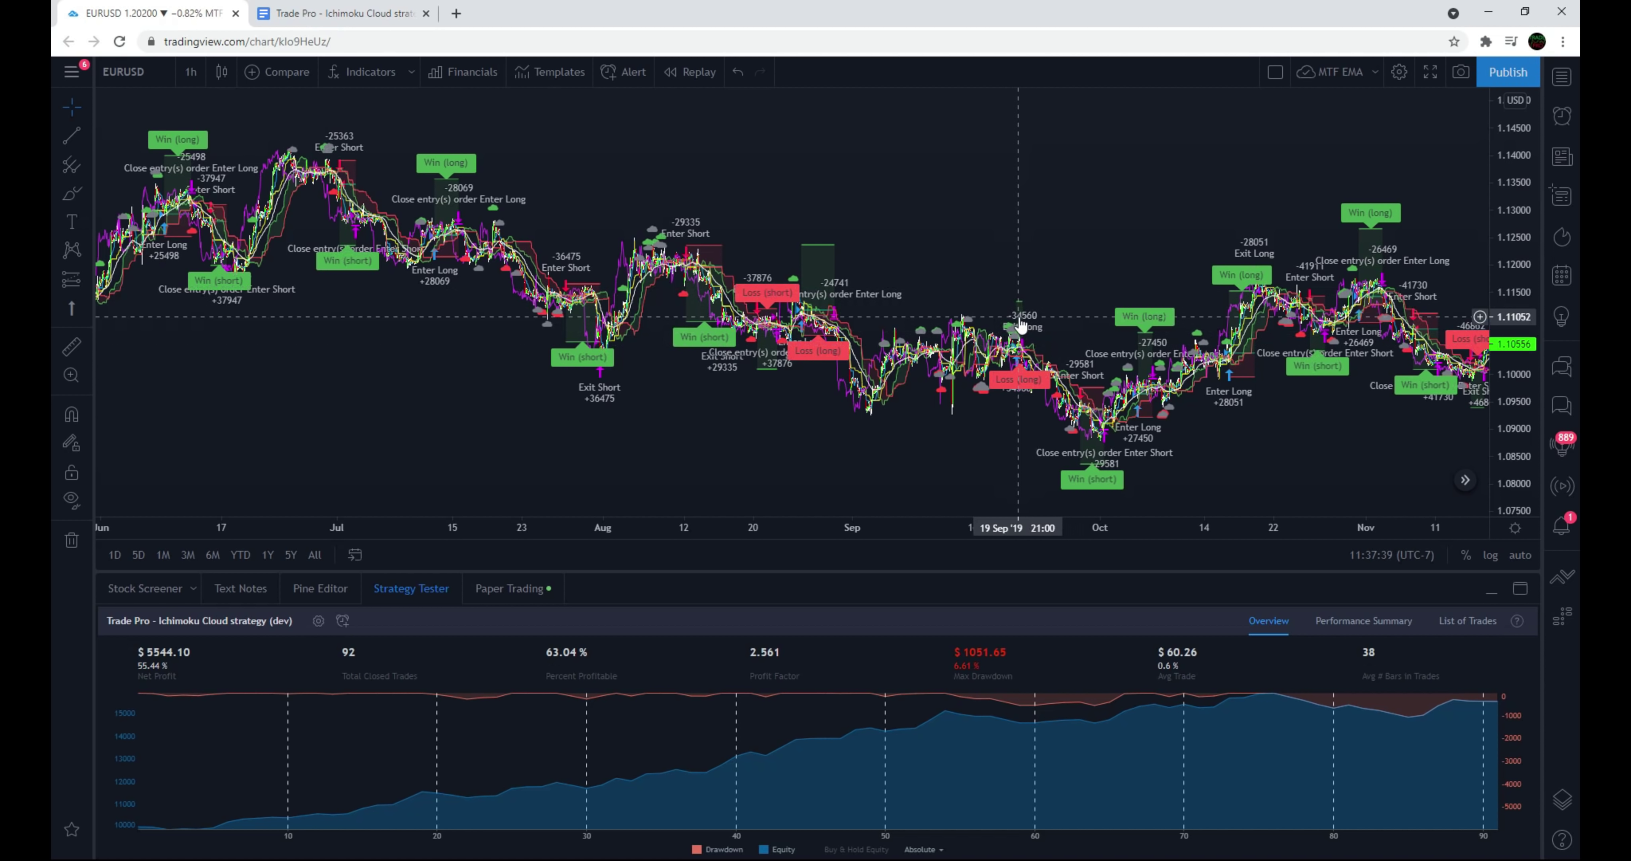
{"action": "left_click", "coordinate": [71, 135]}
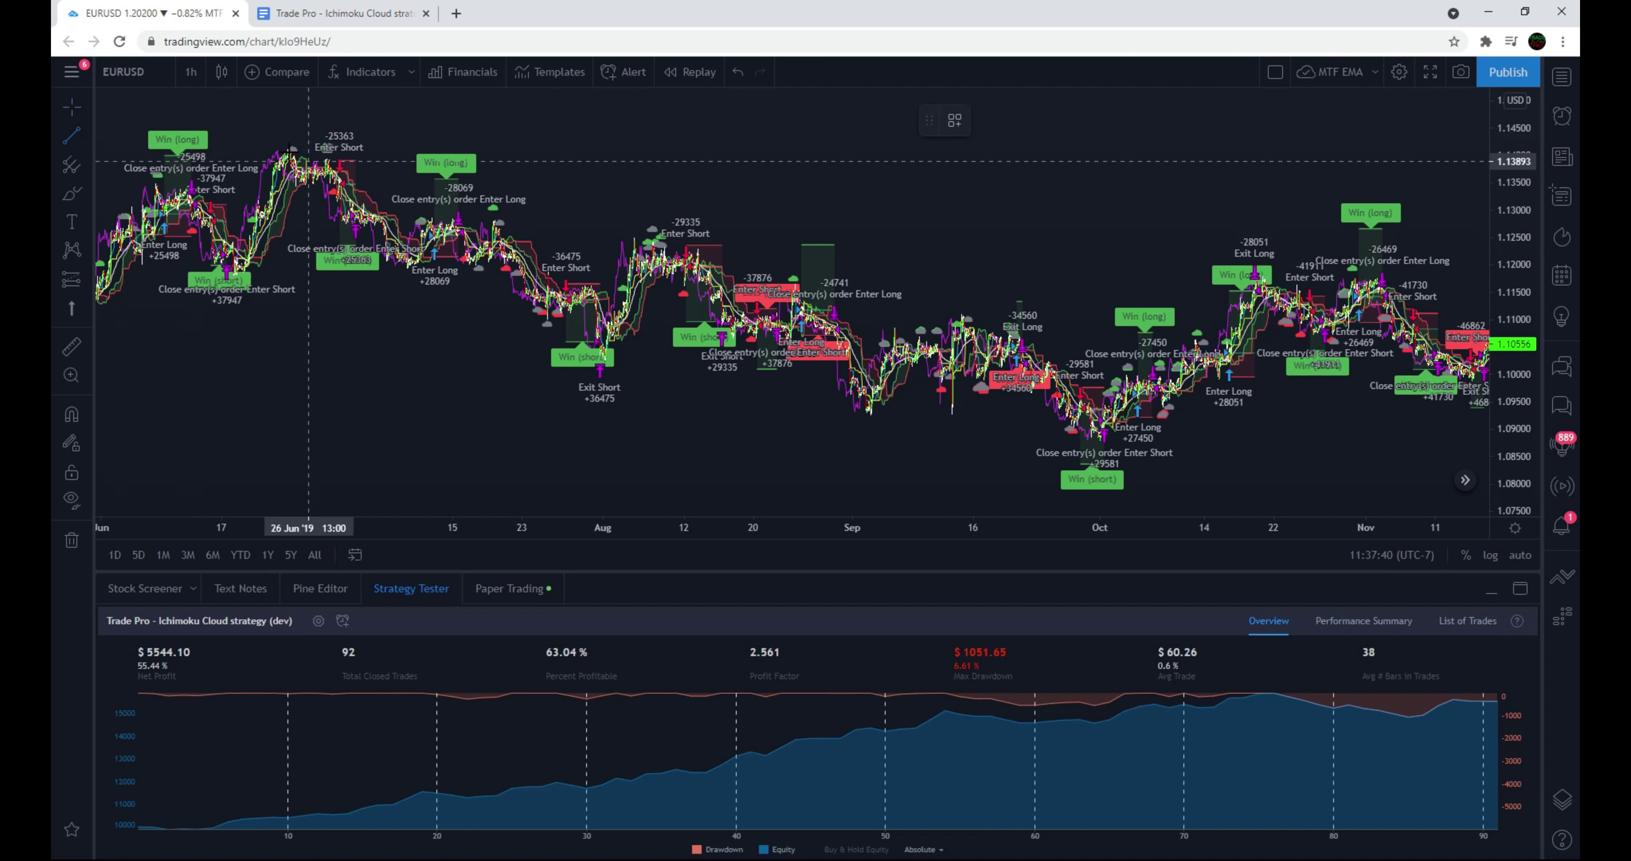
{"action": "left_click", "coordinate": [283, 147]}
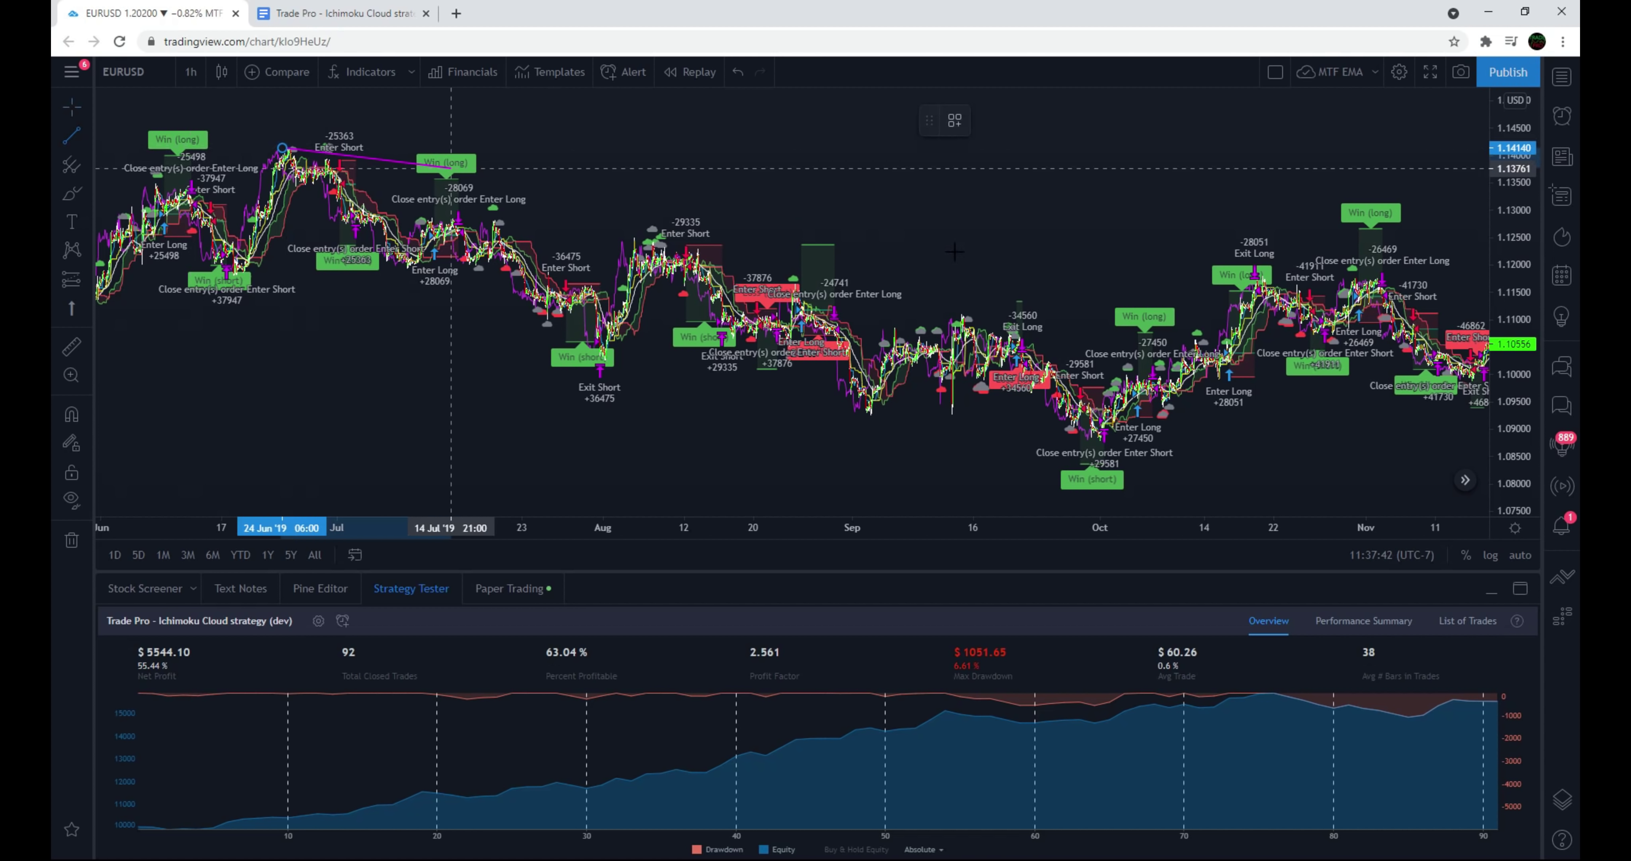
{"action": "left_click", "coordinate": [1110, 353]}
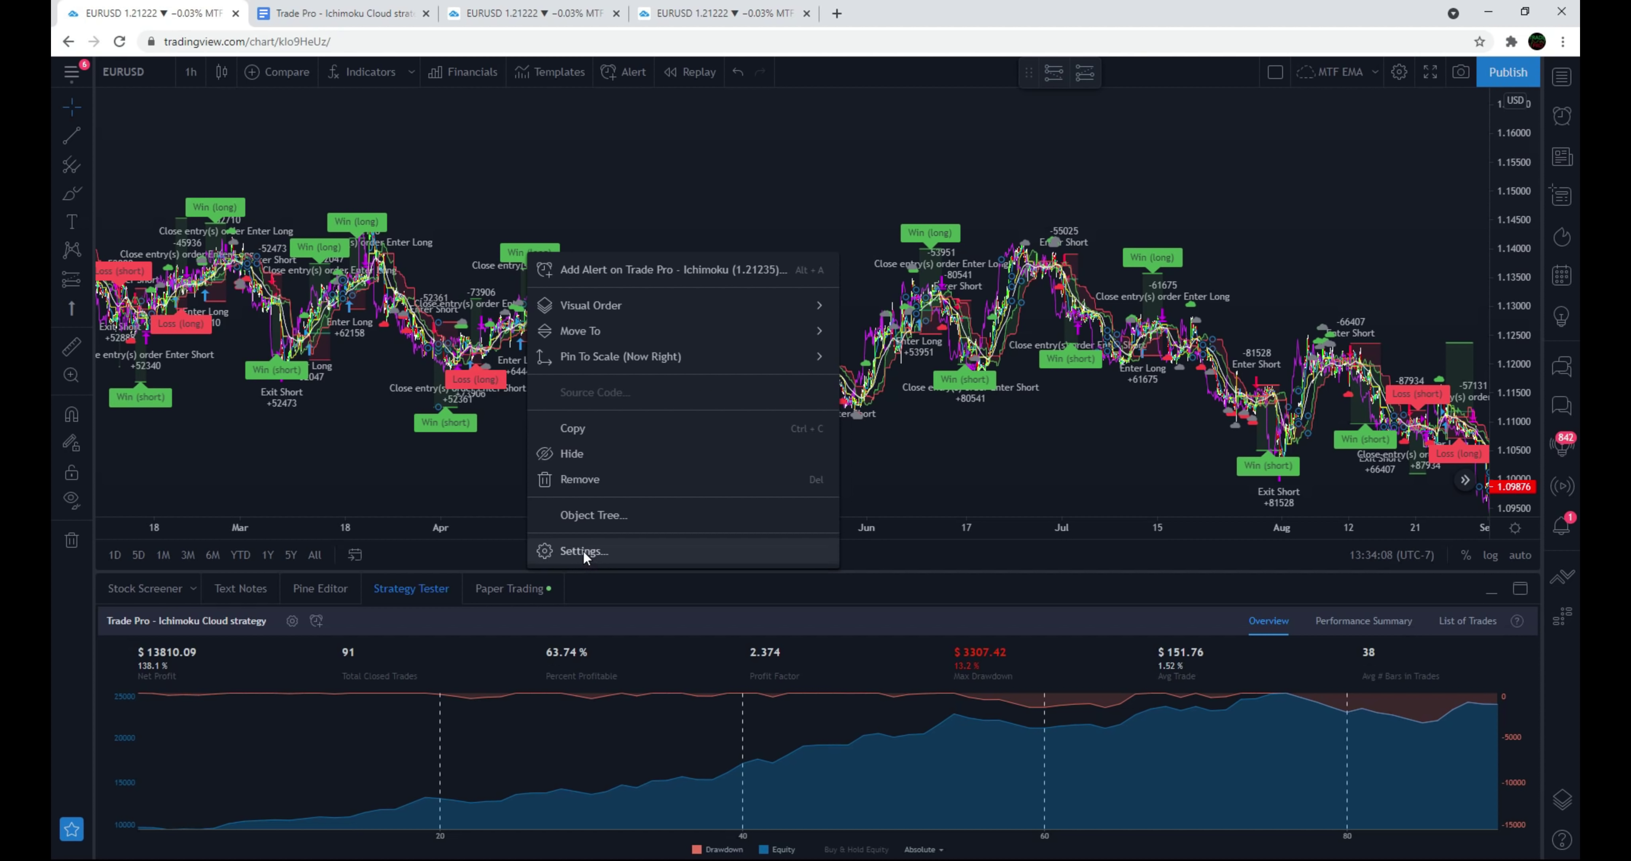
Set the Ichimoku strategy's maximum percentage risk on equity per order to 1 and apply the settings.
{"action": "left_click", "coordinate": [582, 552]}
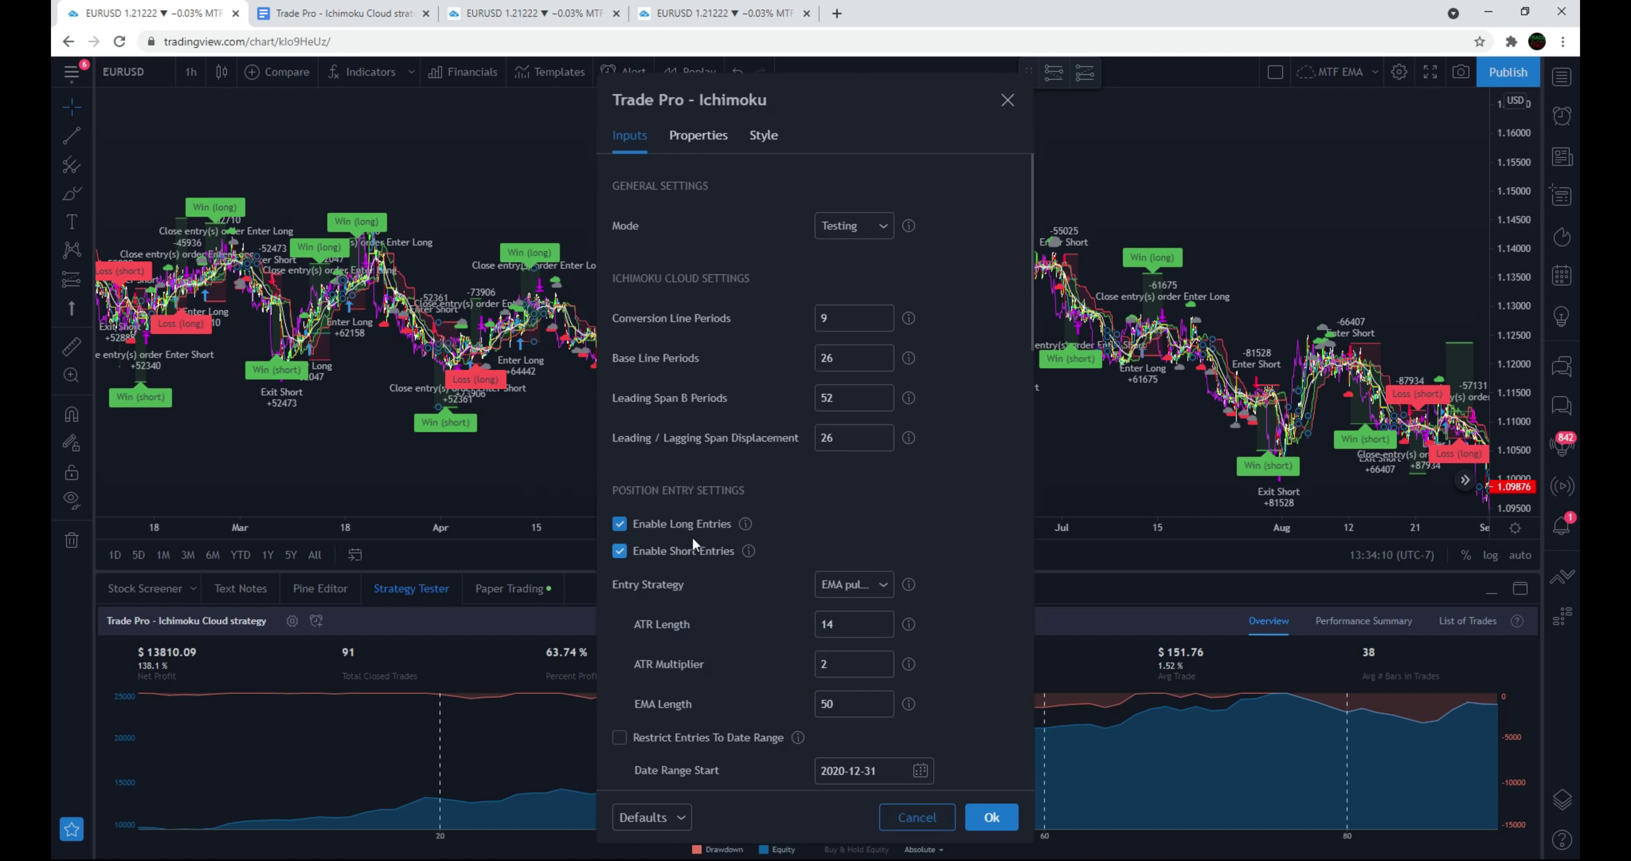
{"action": "scroll", "coordinate": [750, 513], "scroll_direction": "down", "scroll_amount": 6}
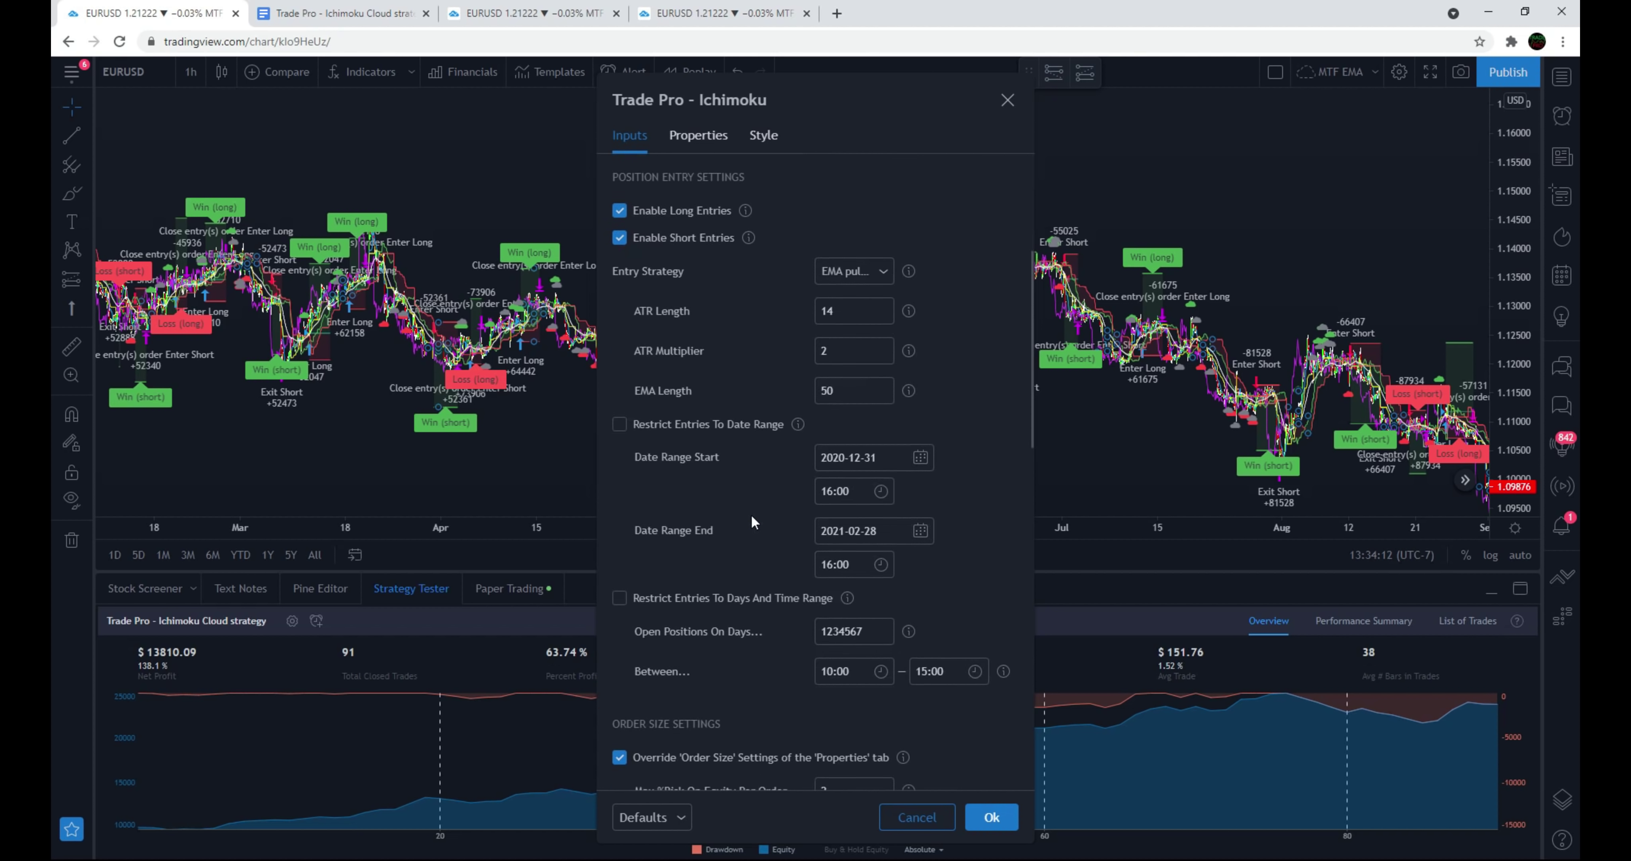
{"action": "scroll", "coordinate": [752, 515], "scroll_direction": "down", "scroll_amount": 3}
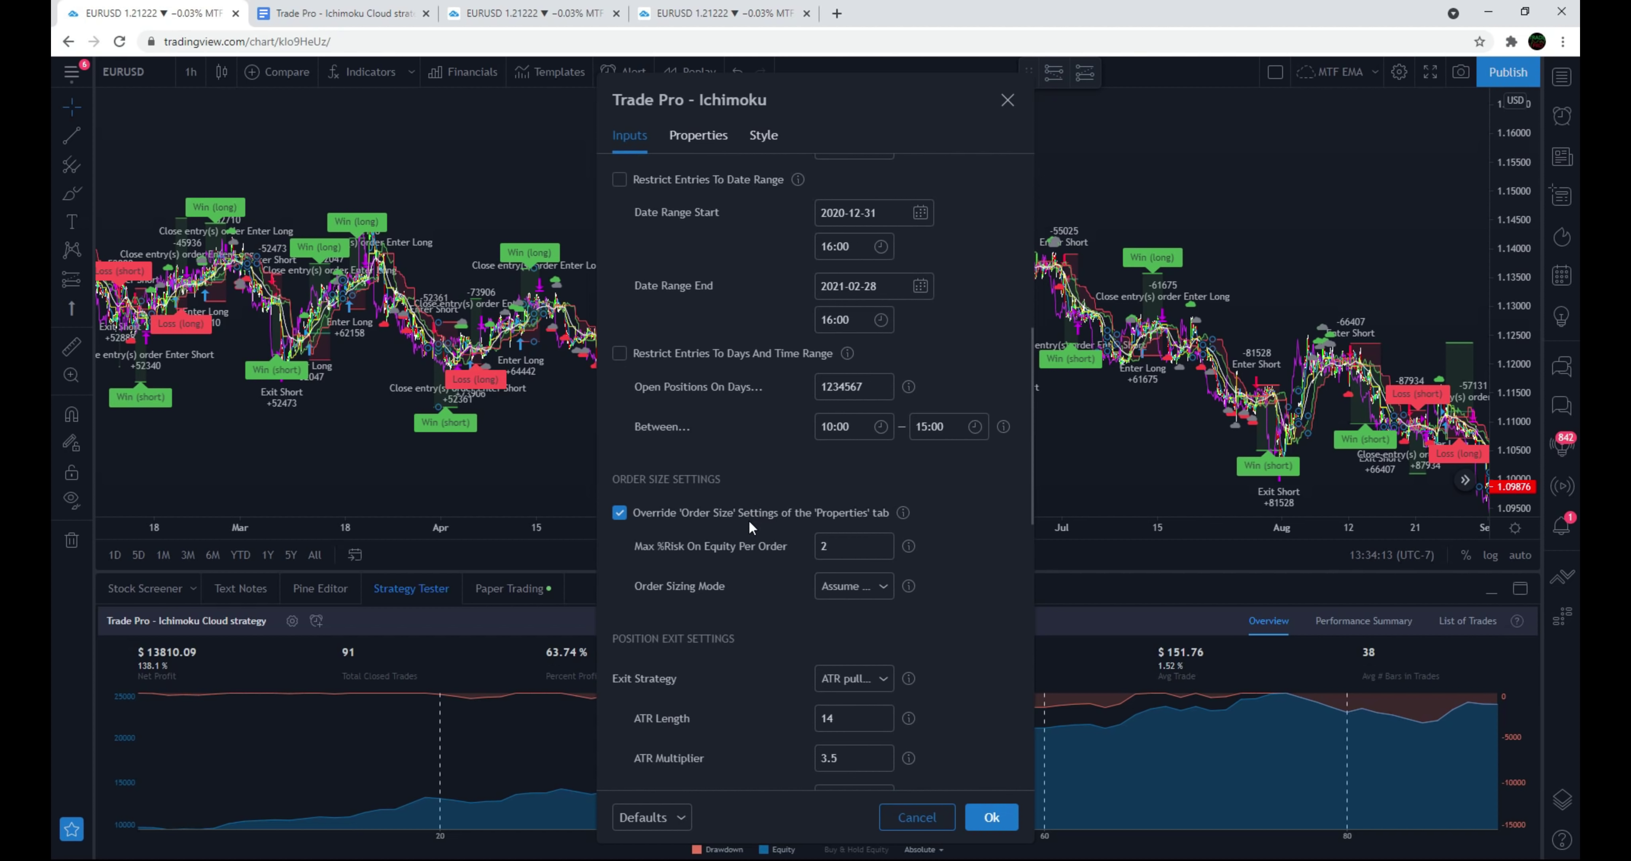
{"action": "left_click", "coordinate": [839, 546]}
{"action": "type", "text": "1"}
{"action": "left_click", "coordinate": [964, 527]}
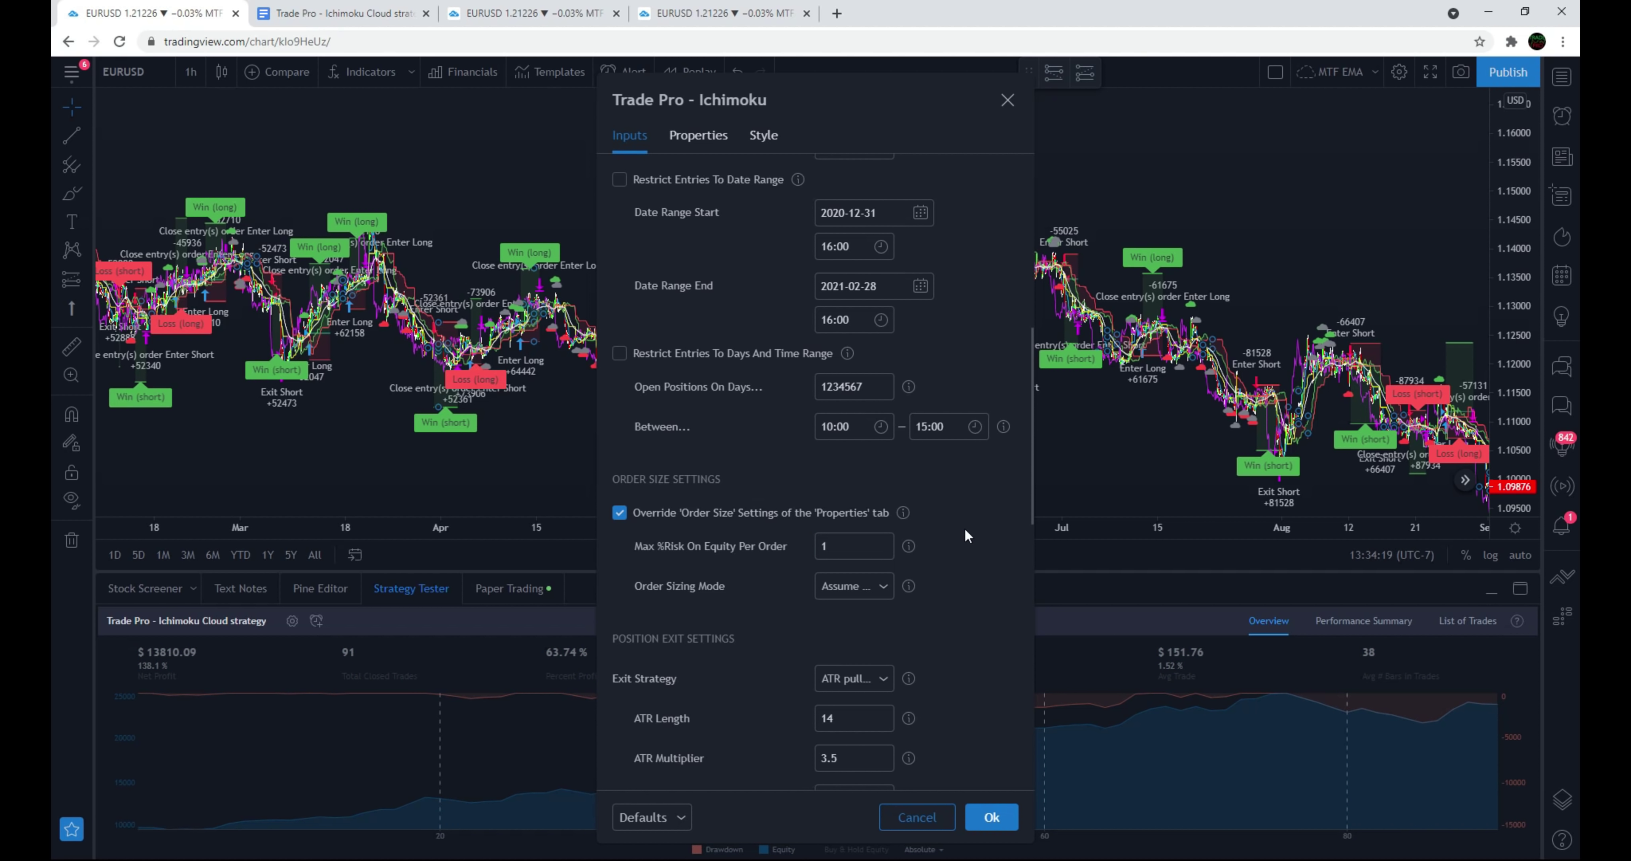
{"action": "left_click", "coordinate": [984, 816]}
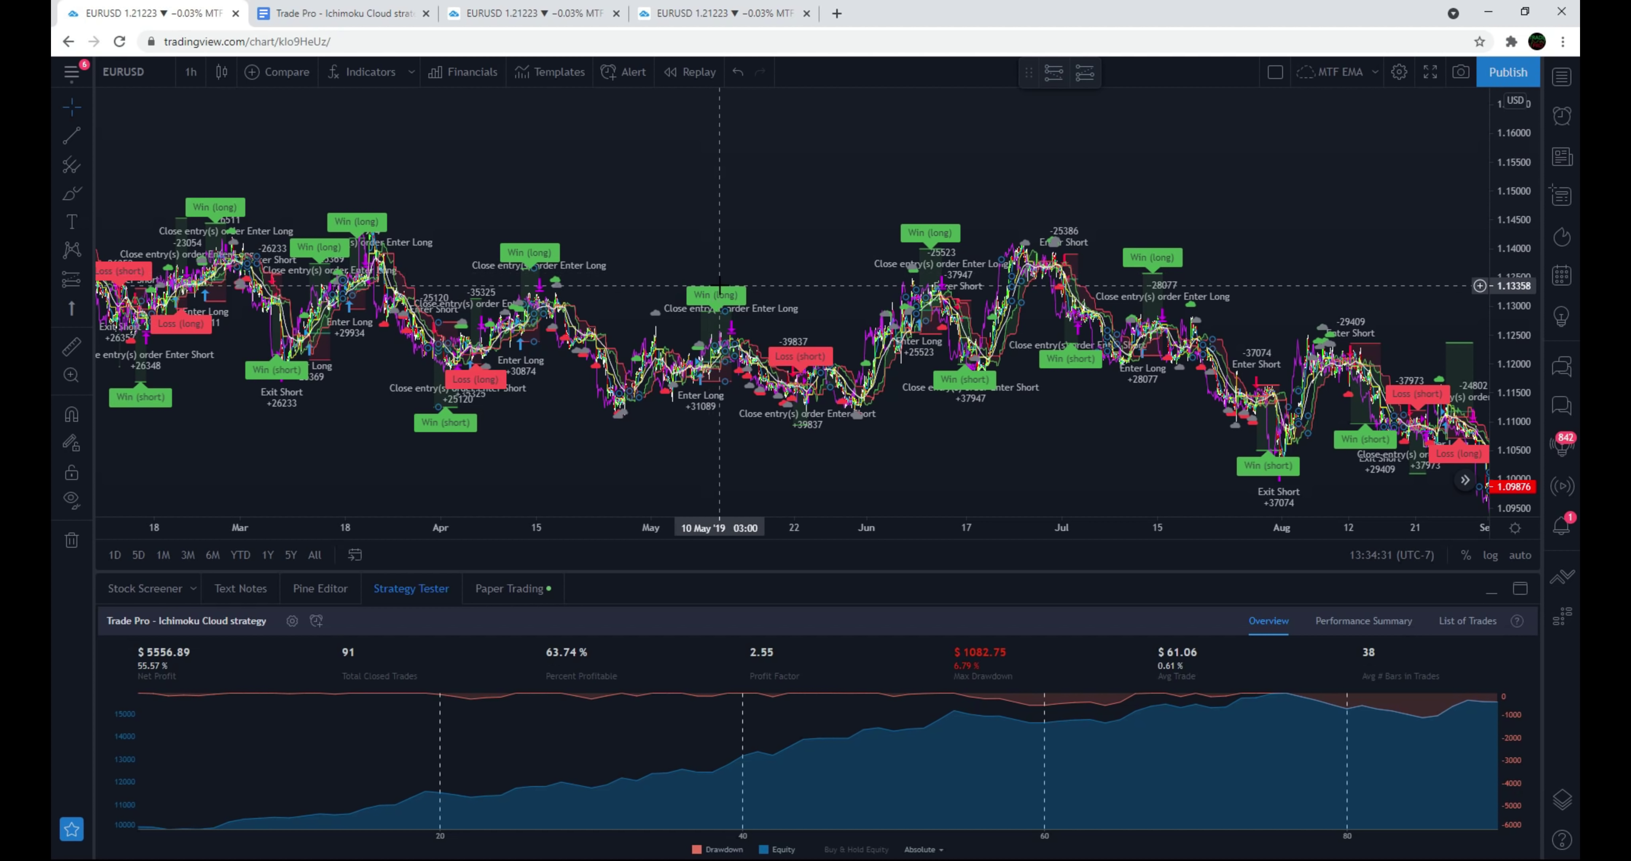
Reopen the strategy's settings and review its entry, order size and exit inputs and its initial capital and recalculation properties.
{"action": "right_click", "coordinate": [714, 300]}
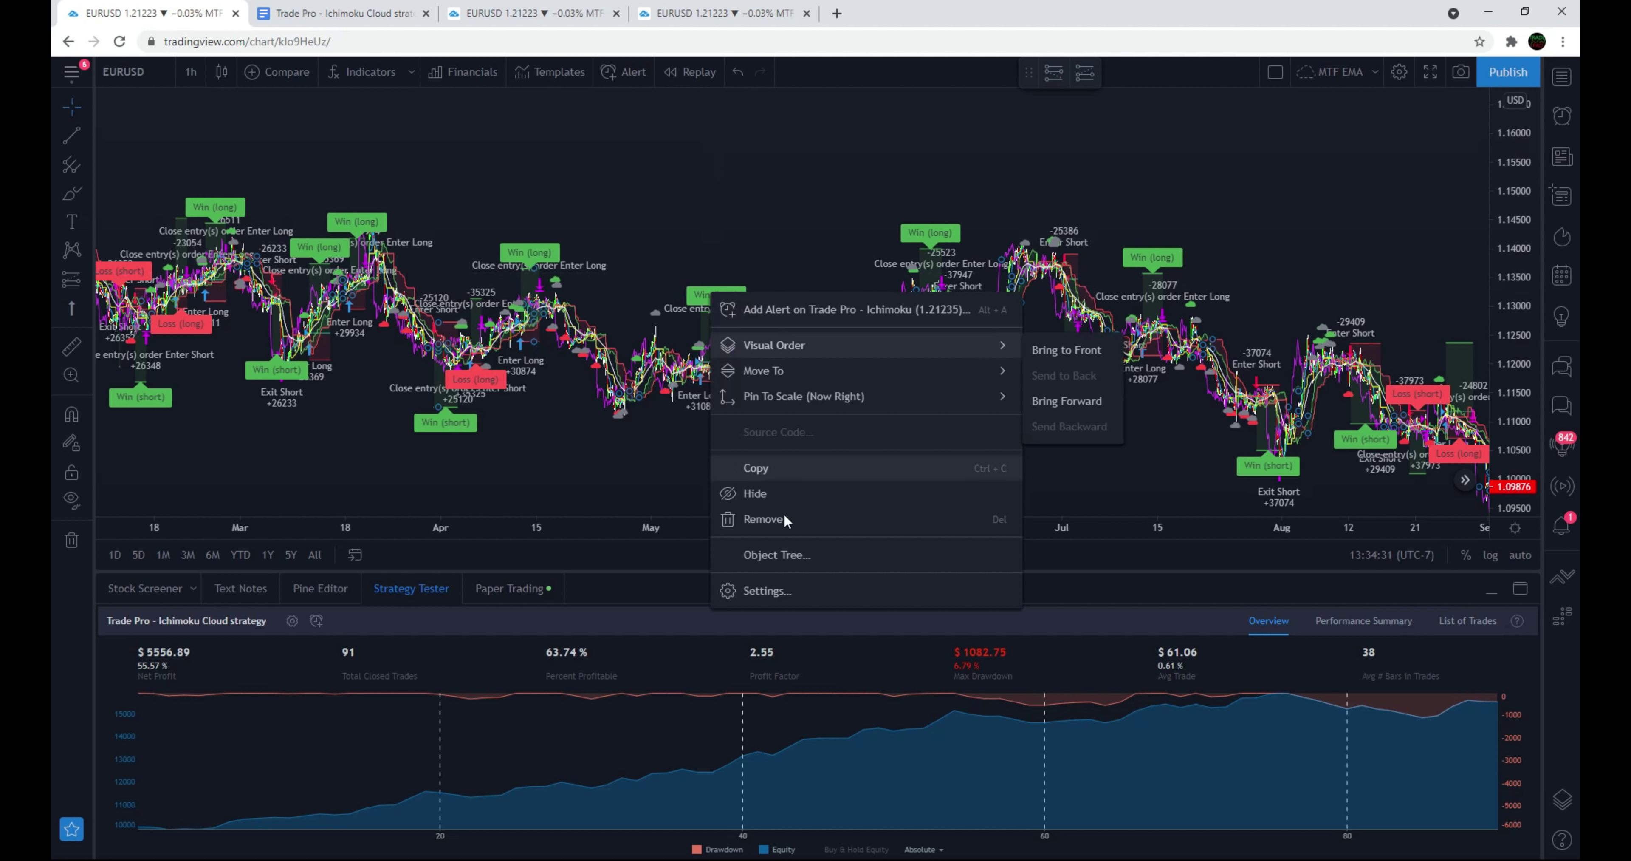
{"action": "left_click", "coordinate": [768, 591]}
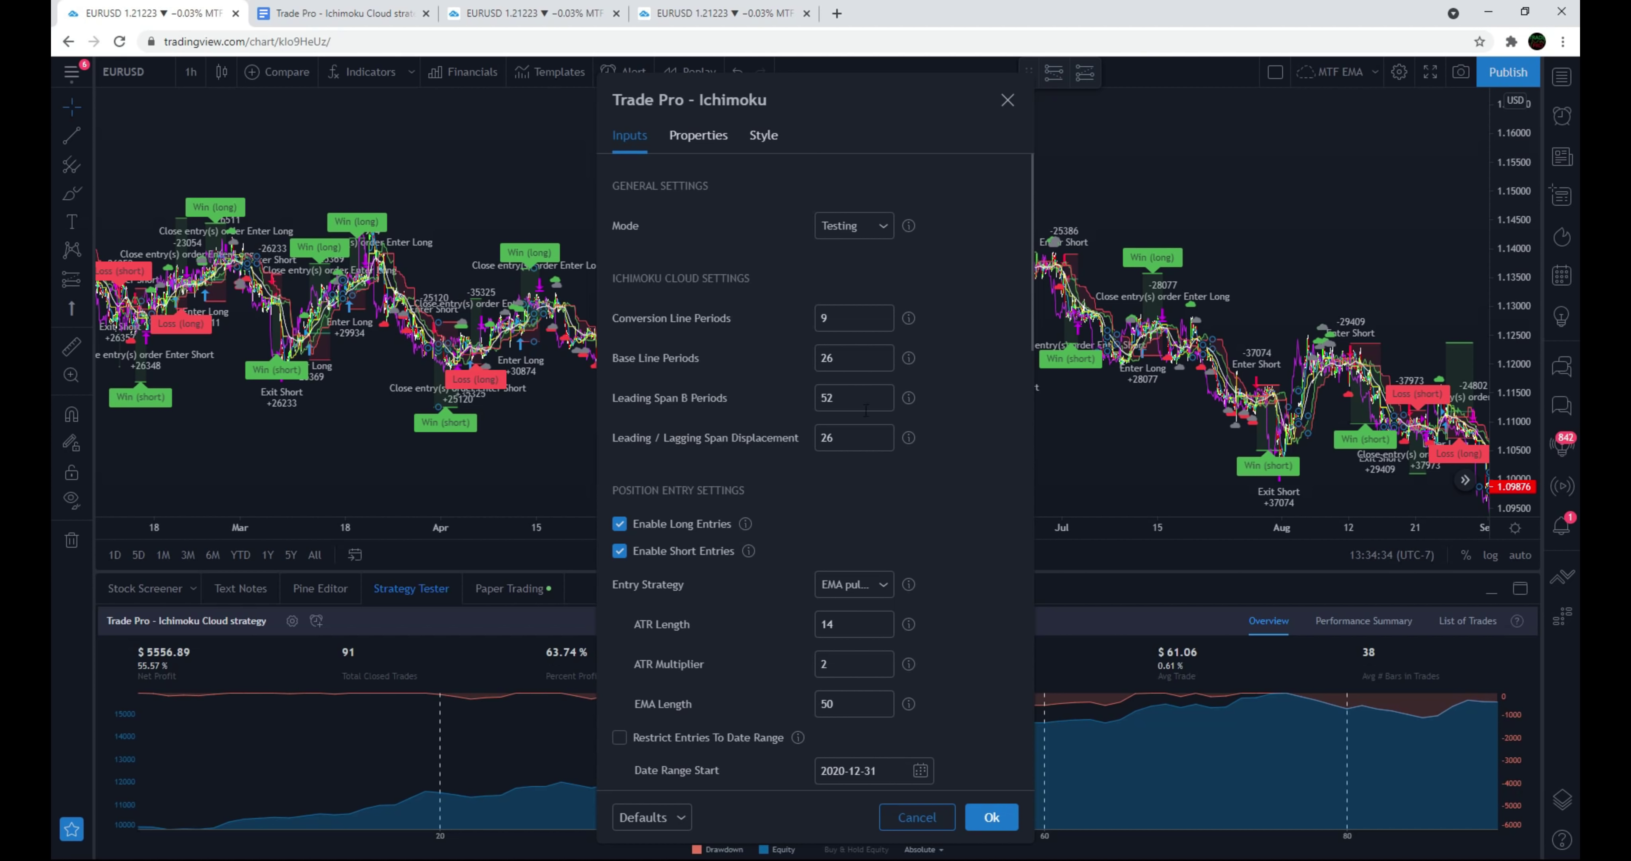
{"action": "scroll", "coordinate": [762, 369], "scroll_direction": "down", "scroll_amount": 3}
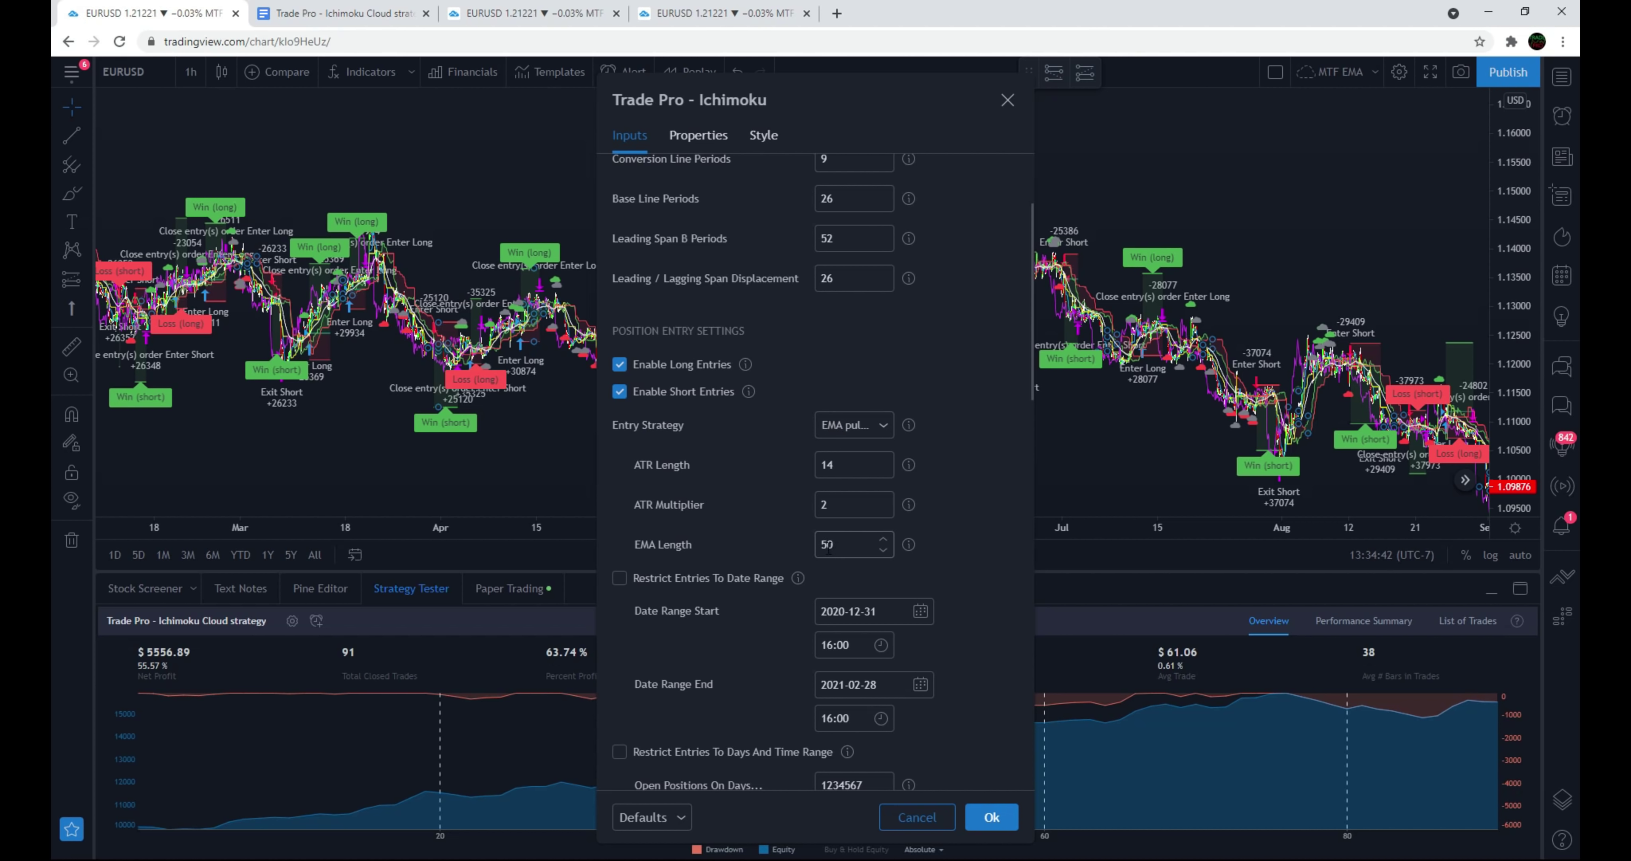
{"action": "scroll", "coordinate": [761, 441], "scroll_direction": "down", "scroll_amount": 9}
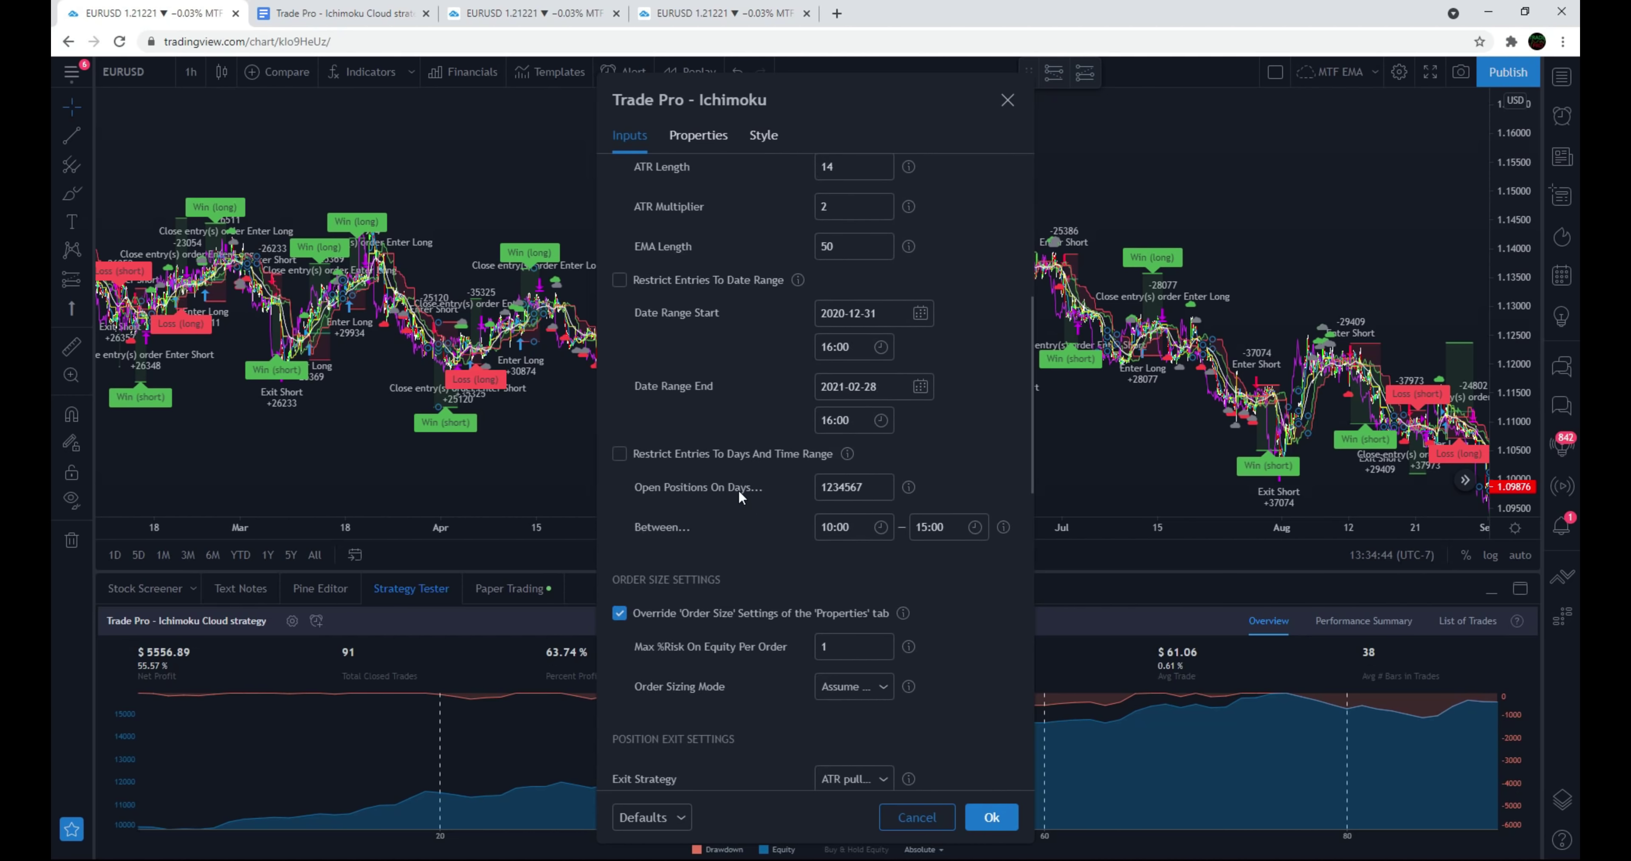
{"action": "scroll", "coordinate": [735, 418], "scroll_direction": "down", "scroll_amount": 2}
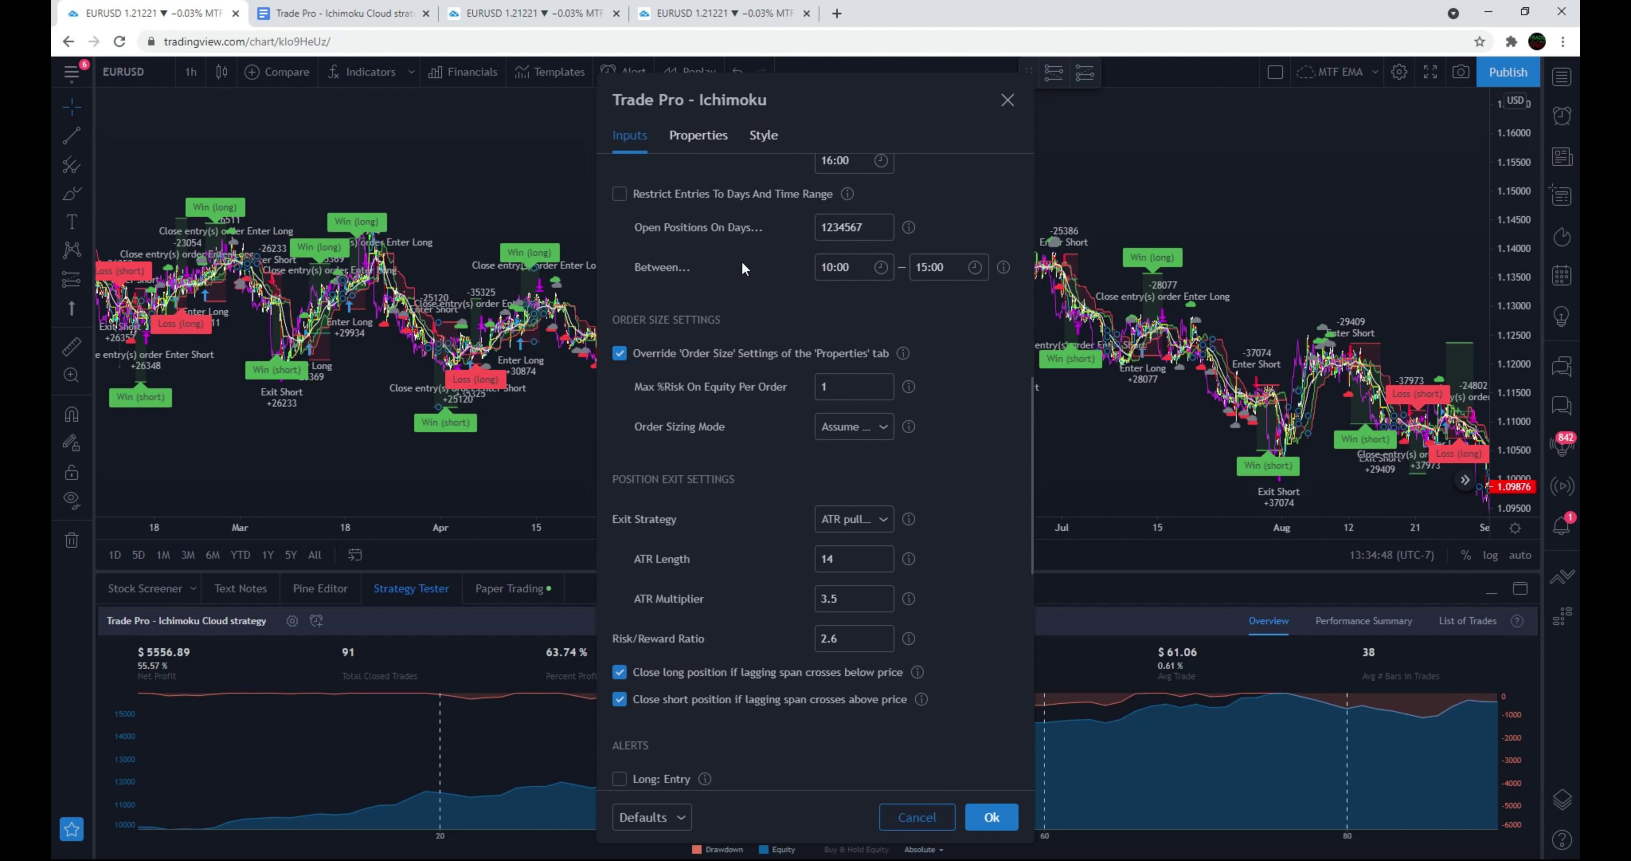
{"action": "left_click", "coordinate": [699, 136]}
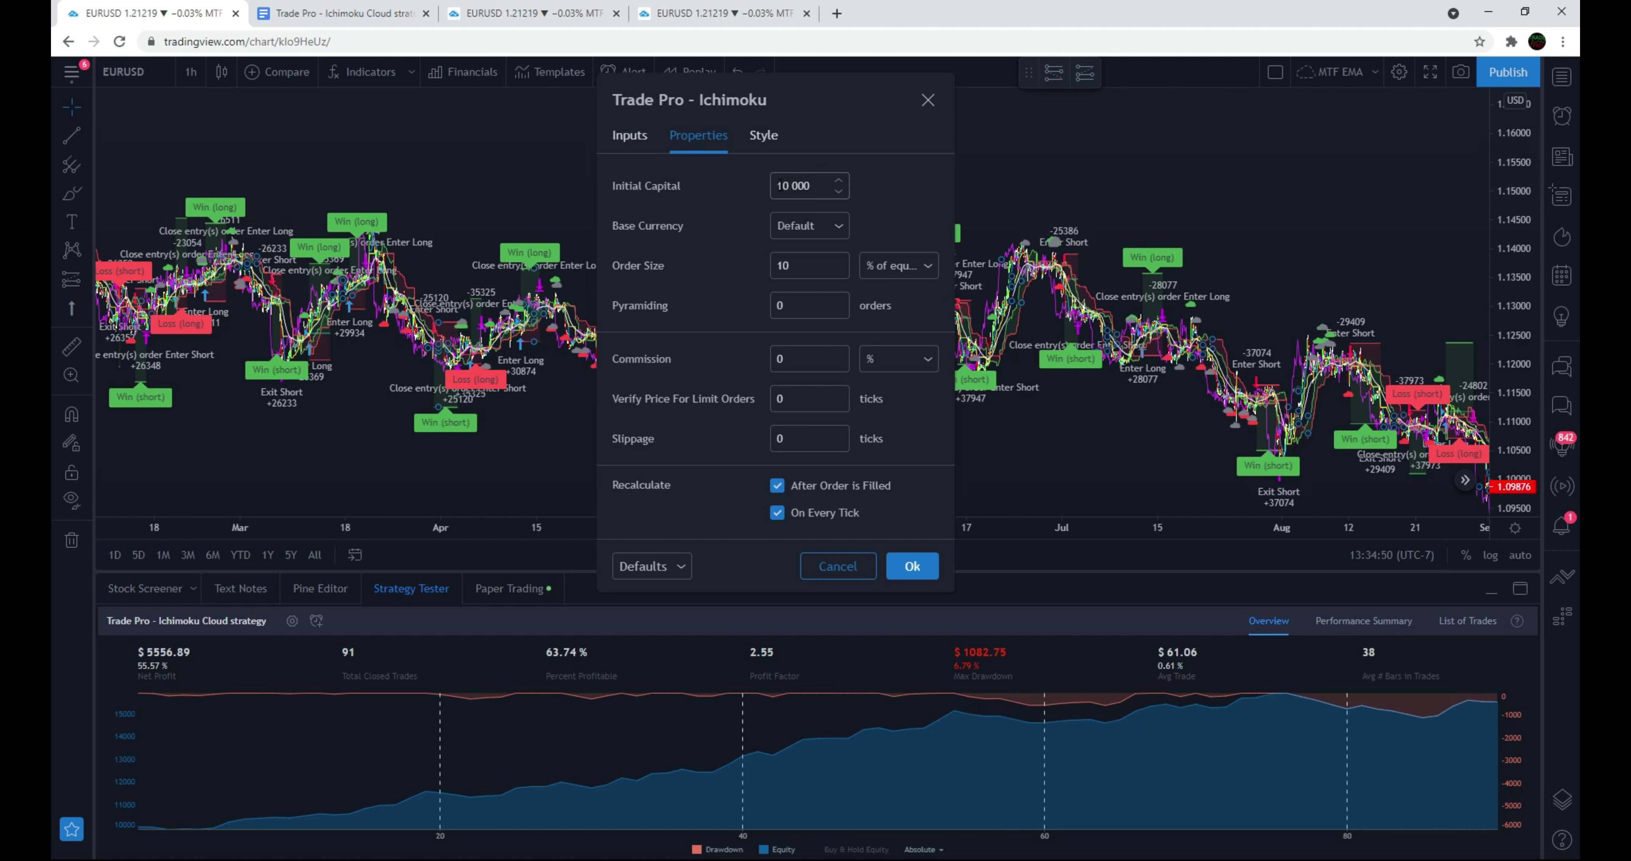
{"action": "left_click", "coordinate": [630, 139]}
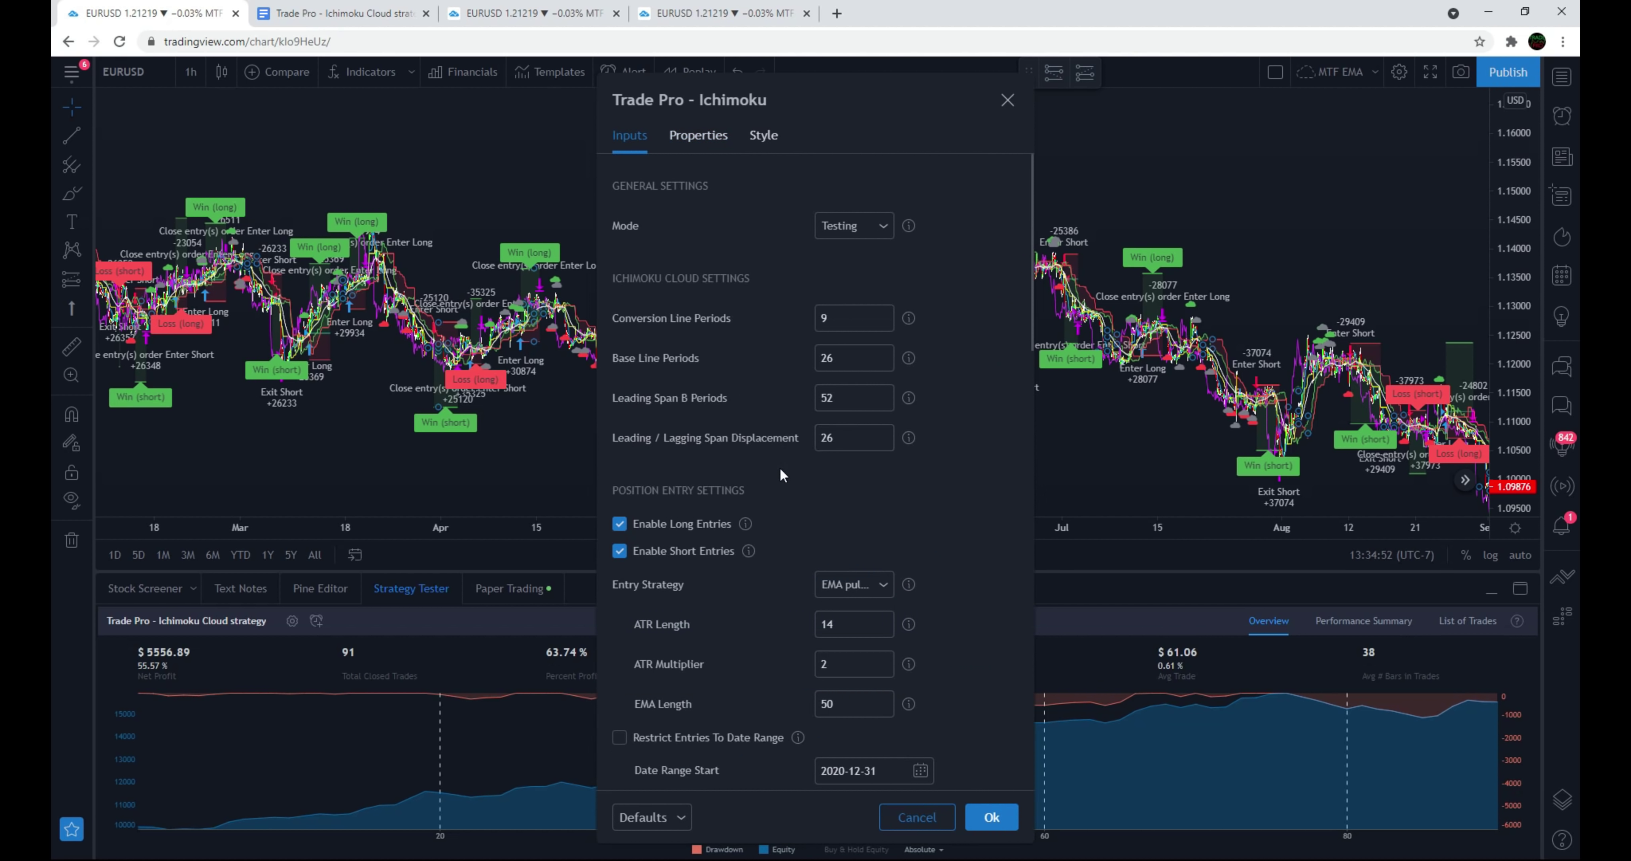
Check the available order sizing modes and review the position exit settings in the strategy's inputs.
{"action": "scroll", "coordinate": [771, 473], "scroll_direction": "down", "scroll_amount": 5}
{"action": "scroll", "coordinate": [760, 474], "scroll_direction": "down", "scroll_amount": 5}
{"action": "scroll", "coordinate": [757, 484], "scroll_direction": "down", "scroll_amount": 1}
{"action": "left_click", "coordinate": [885, 509]}
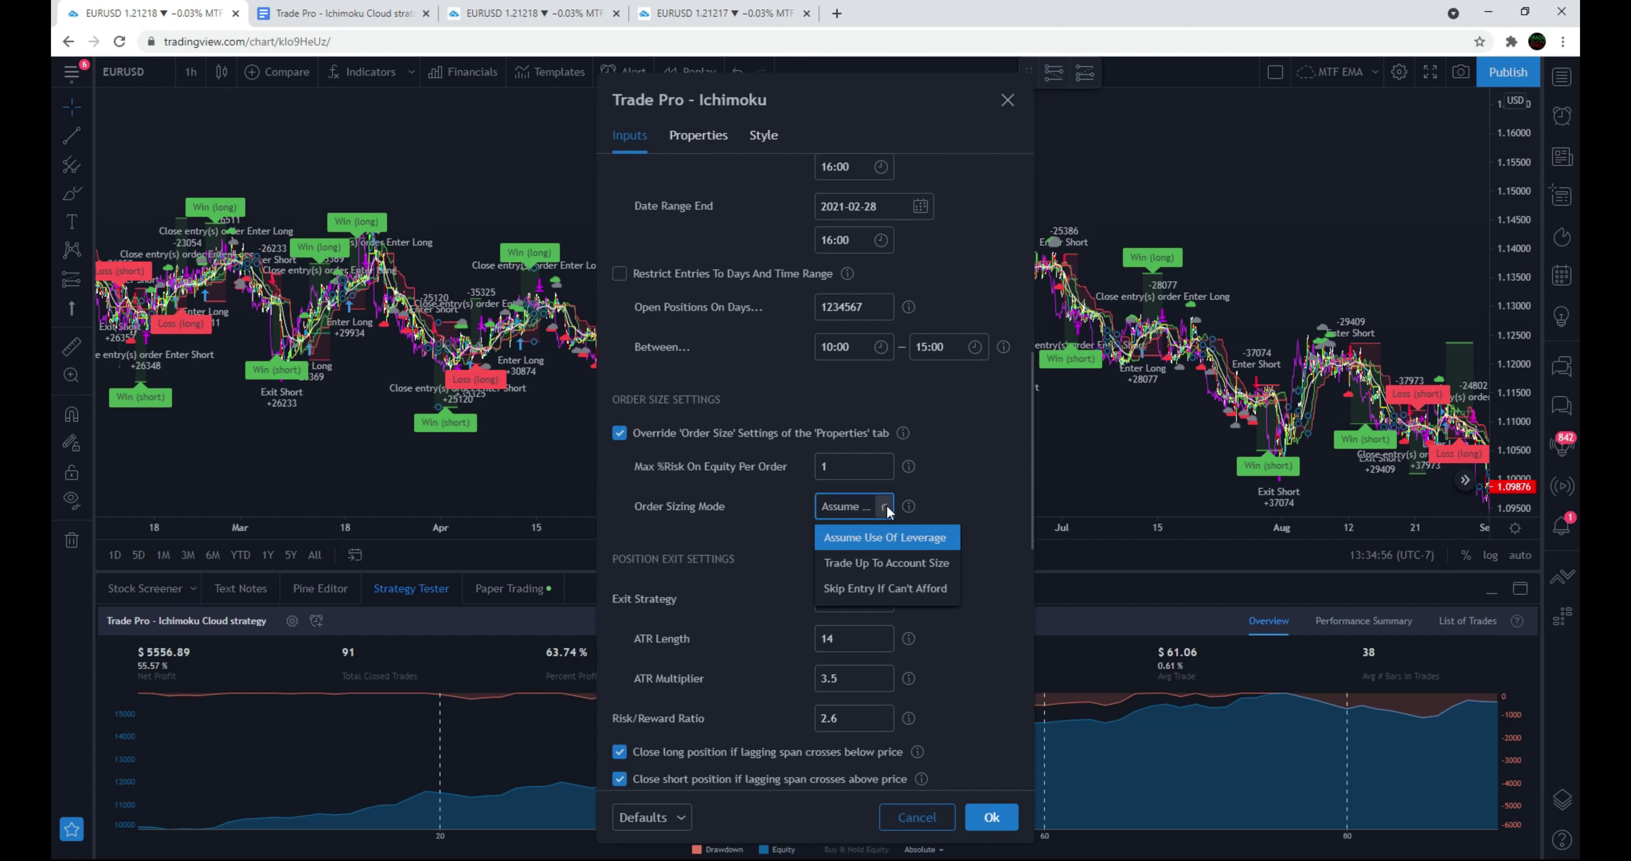
{"action": "left_click", "coordinate": [977, 473]}
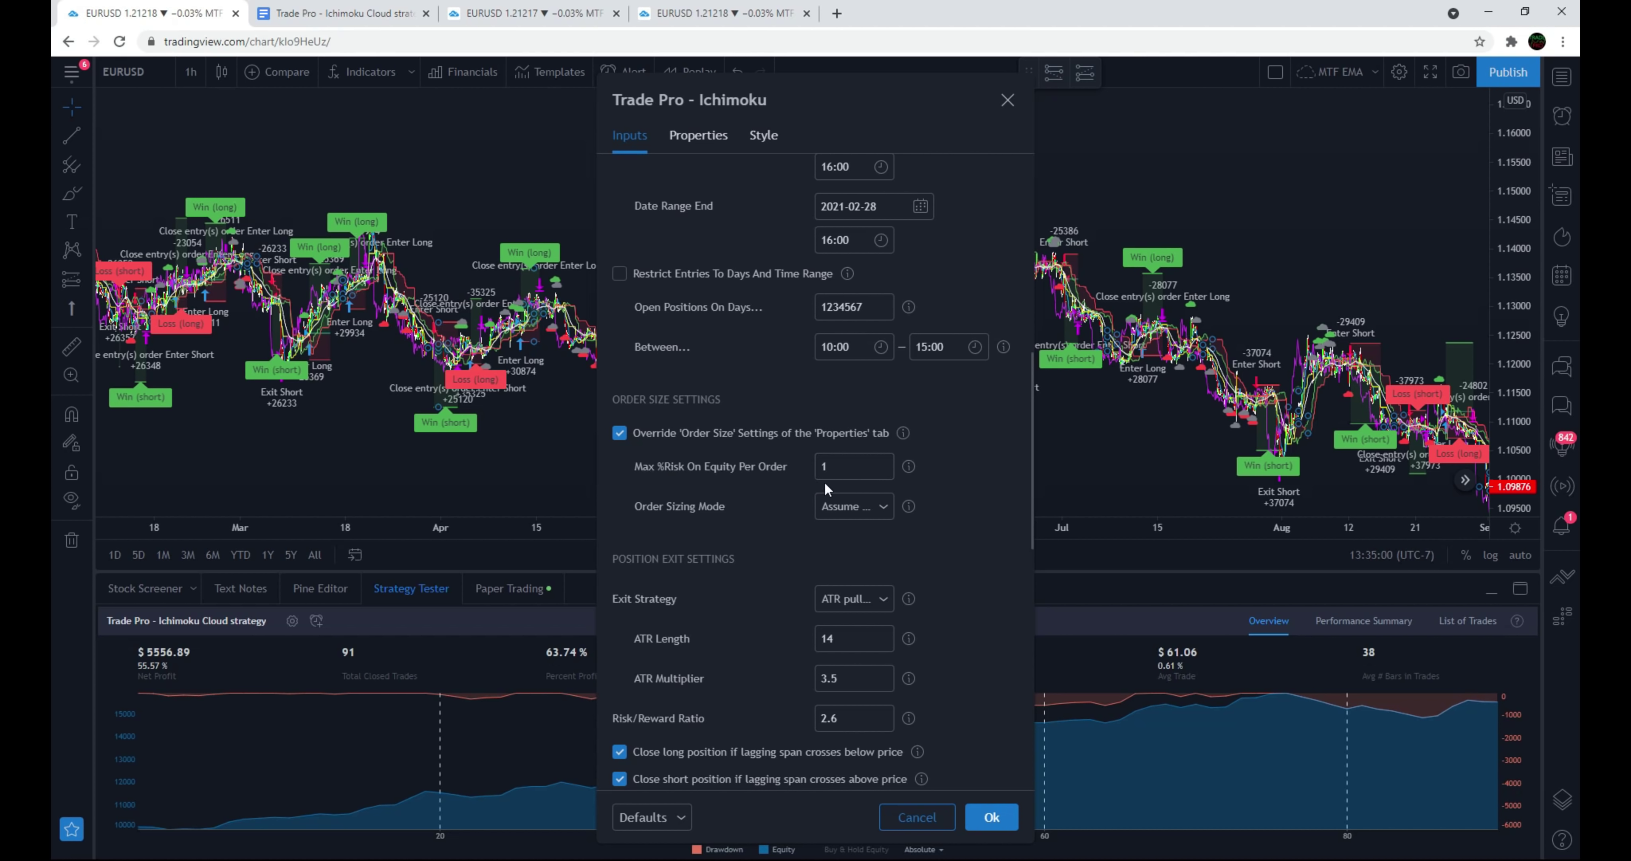
{"action": "scroll", "coordinate": [980, 468], "scroll_direction": "down", "scroll_amount": 3}
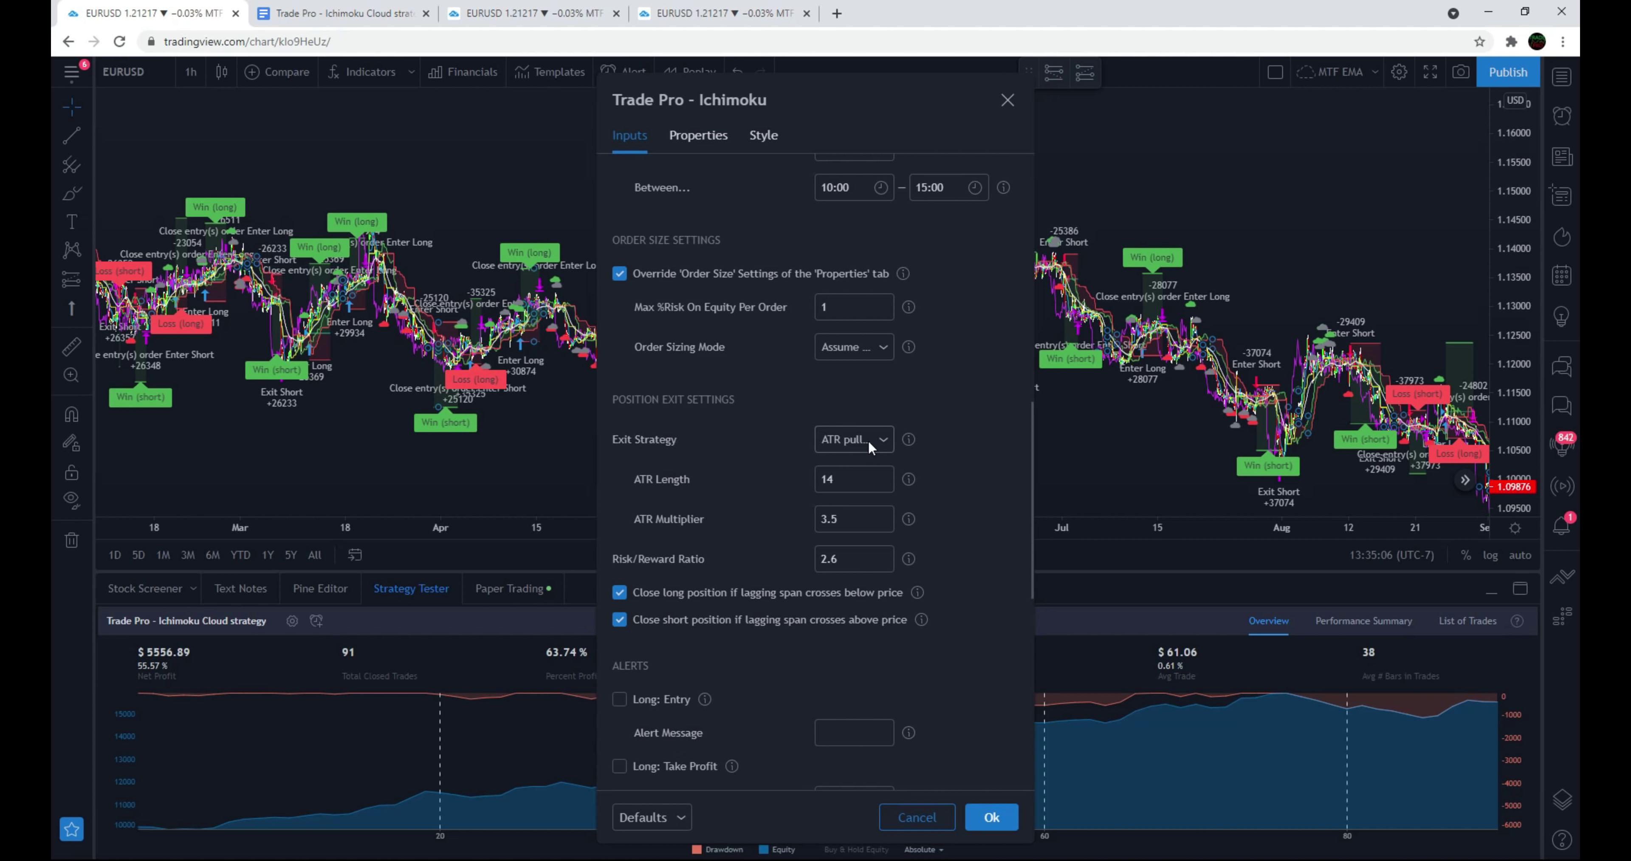
{"action": "scroll", "coordinate": [745, 429], "scroll_direction": "down", "scroll_amount": 1}
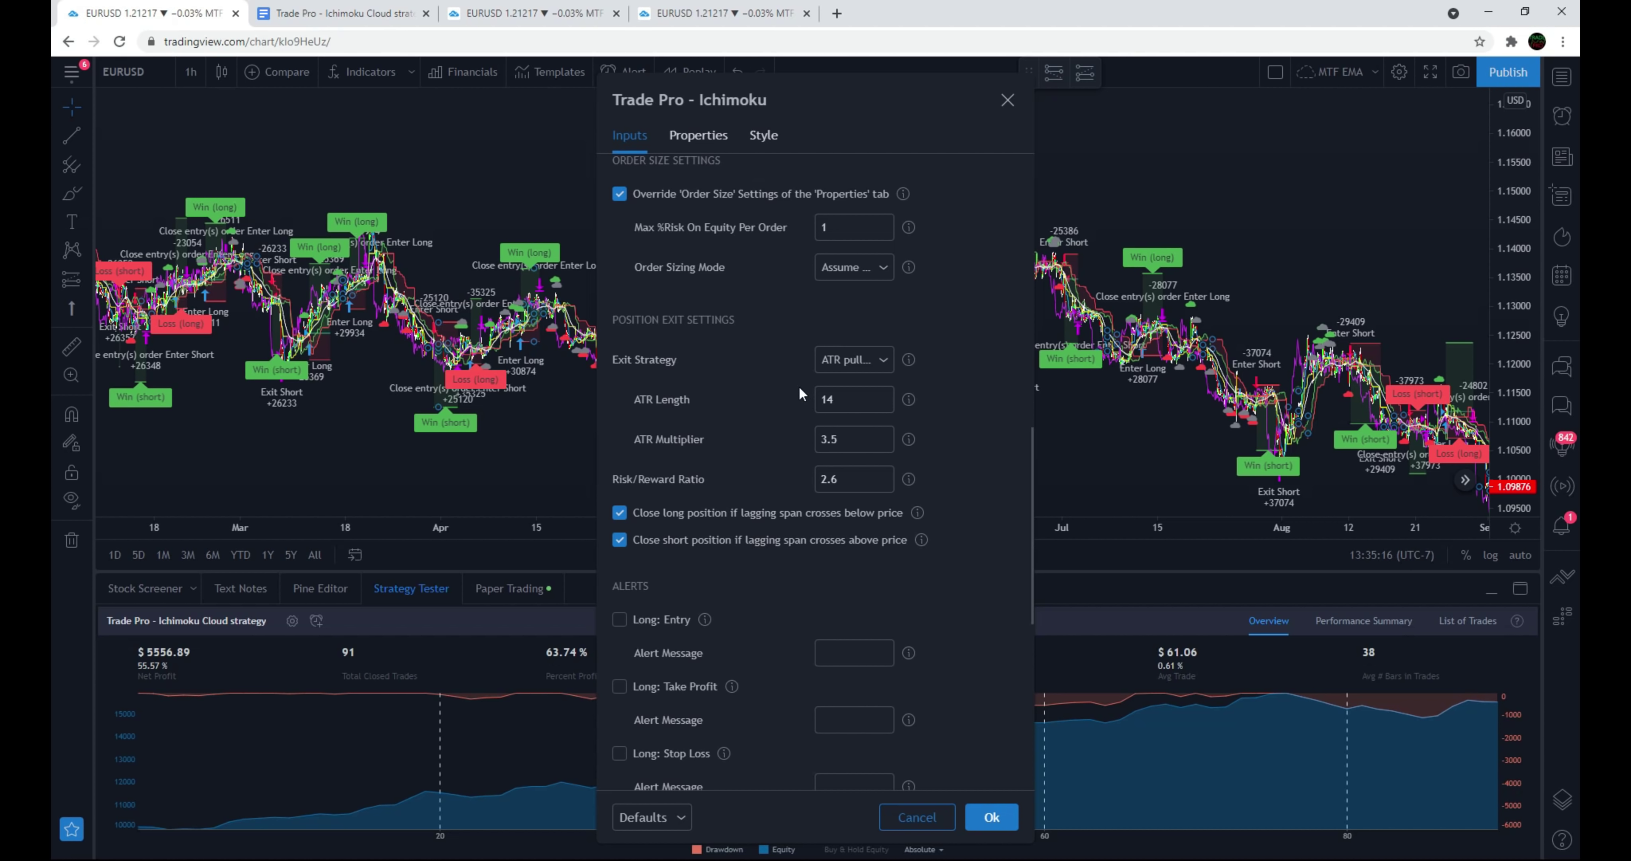
Examine the remaining position exit options and the alert settings in the strategy's inputs, and close the settings.
{"action": "scroll", "coordinate": [799, 385], "scroll_direction": "down", "scroll_amount": 1}
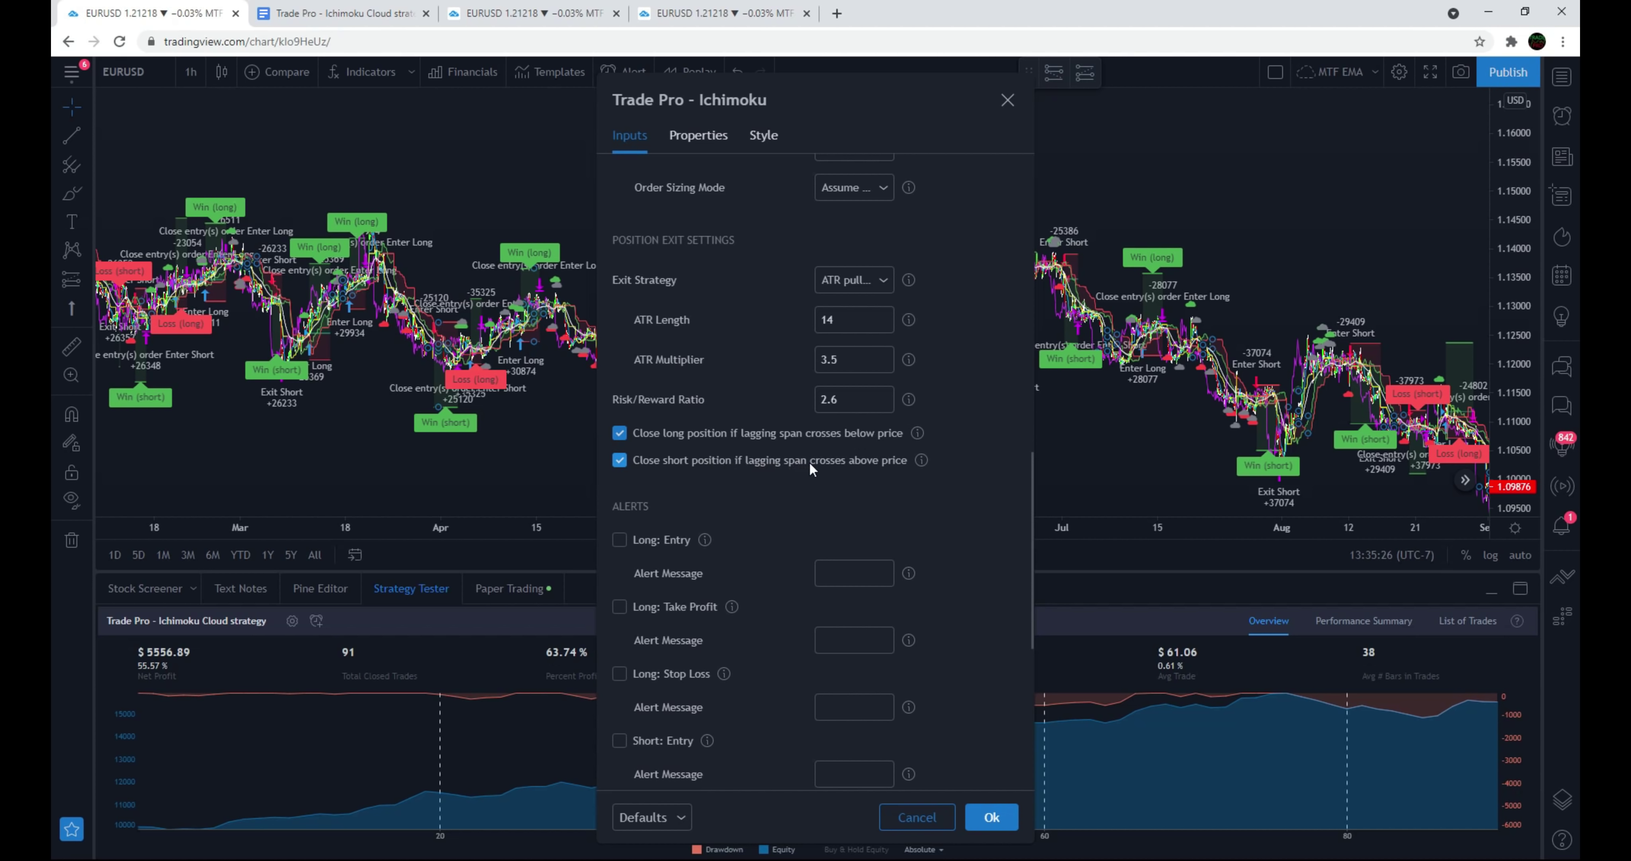
{"action": "left_click", "coordinate": [837, 465]}
{"action": "left_click", "coordinate": [888, 466]}
{"action": "scroll", "coordinate": [888, 467], "scroll_direction": "down", "scroll_amount": 5}
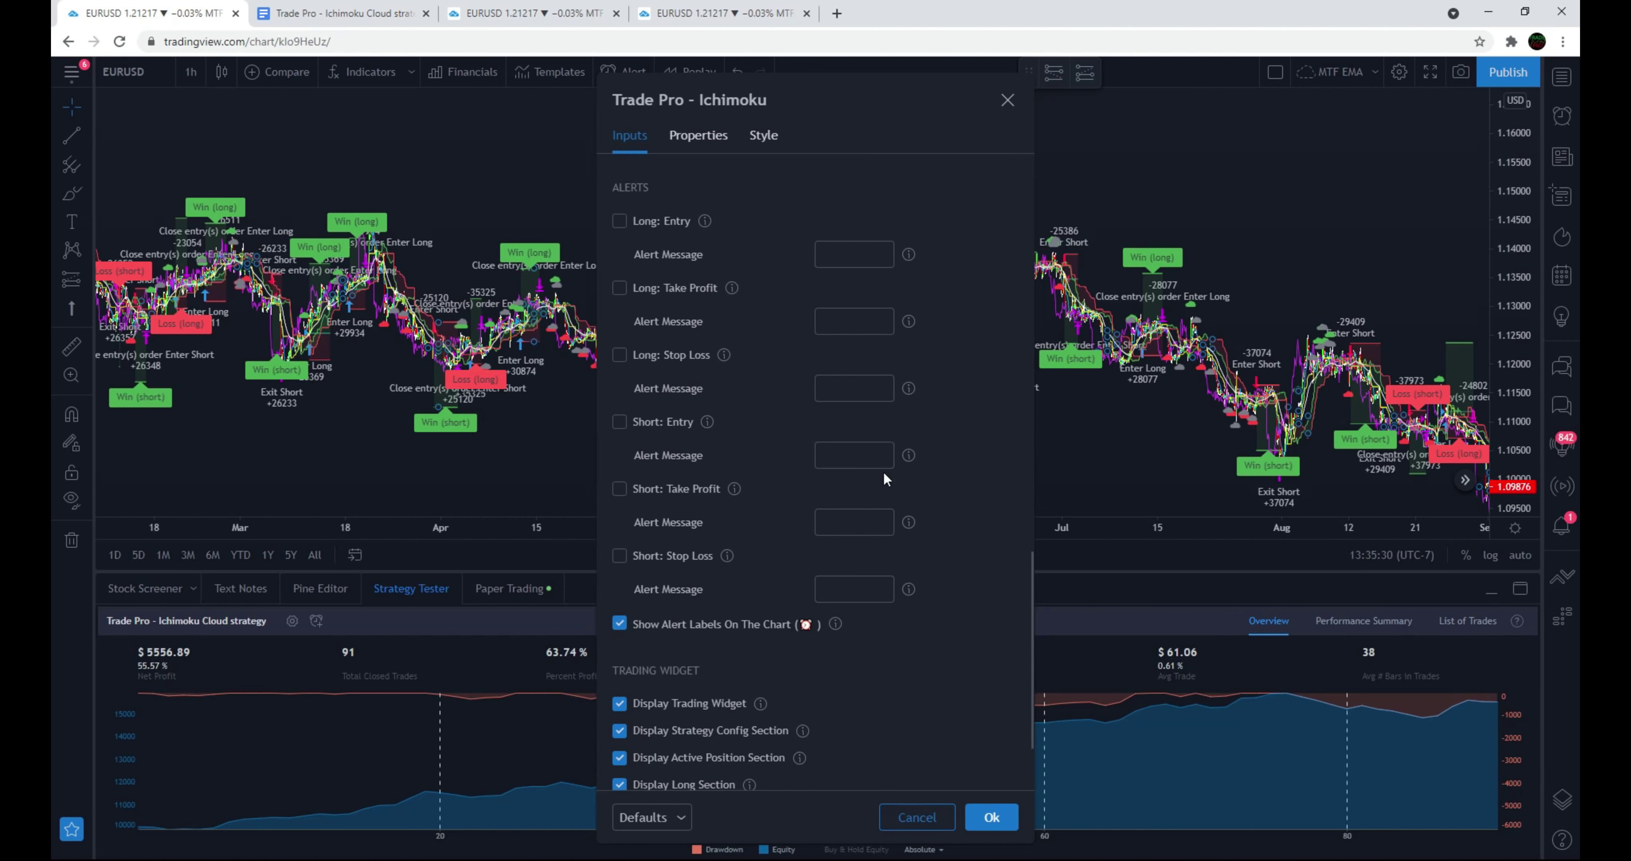
{"action": "scroll", "coordinate": [884, 478], "scroll_direction": "up", "scroll_amount": 10}
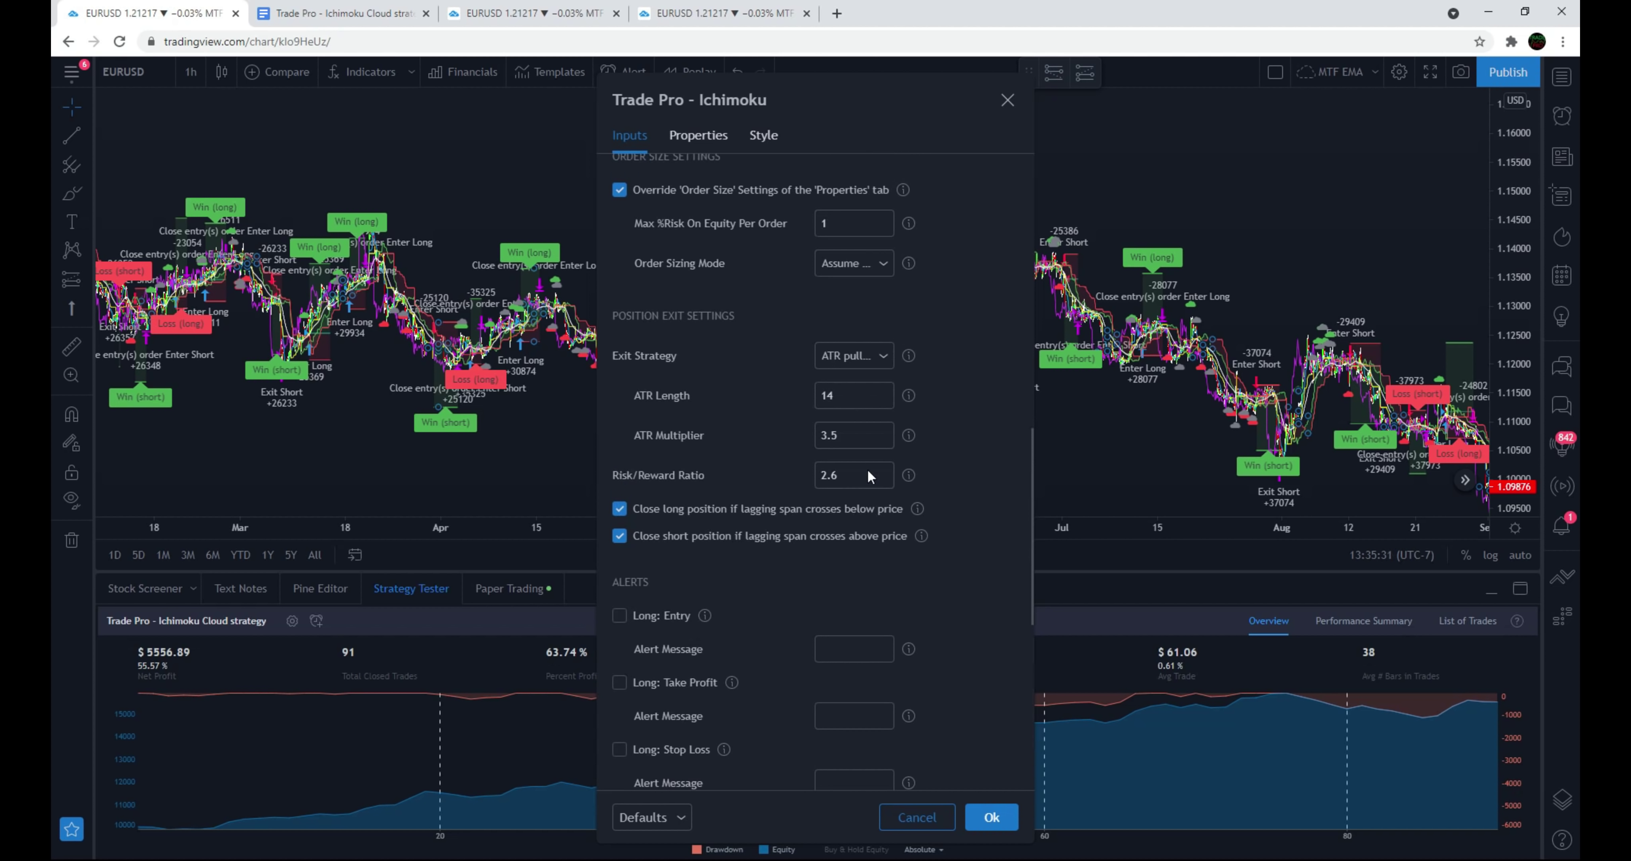
{"action": "left_click", "coordinate": [991, 817]}
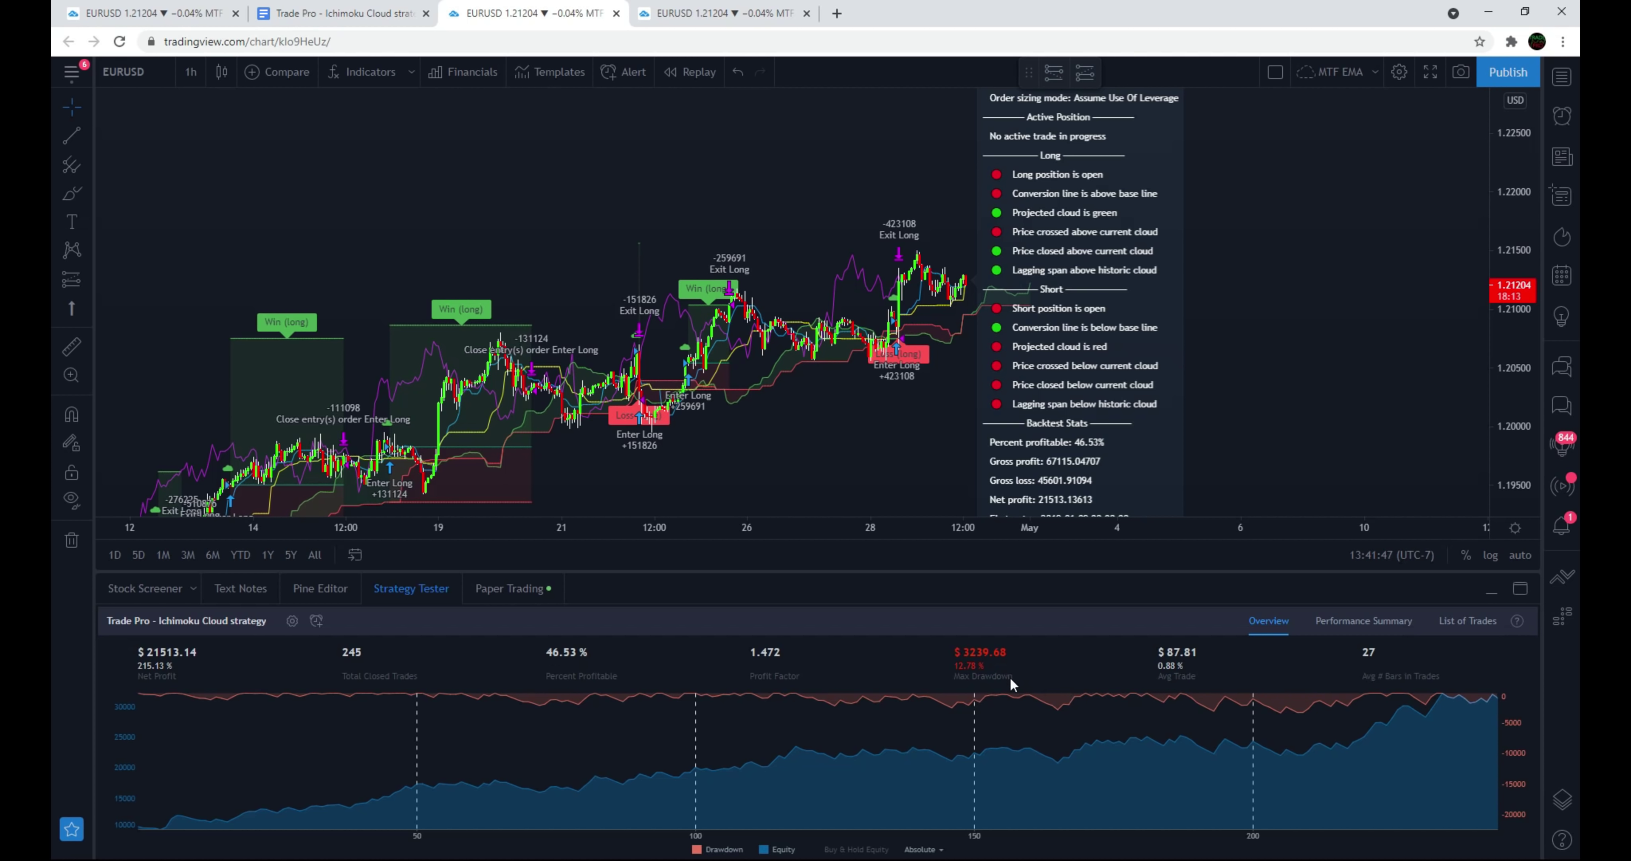
Open the Ichimoku strategy's settings, set the maximum percentage risk on equity per order to 3 and apply it.
{"action": "right_click", "coordinate": [972, 652]}
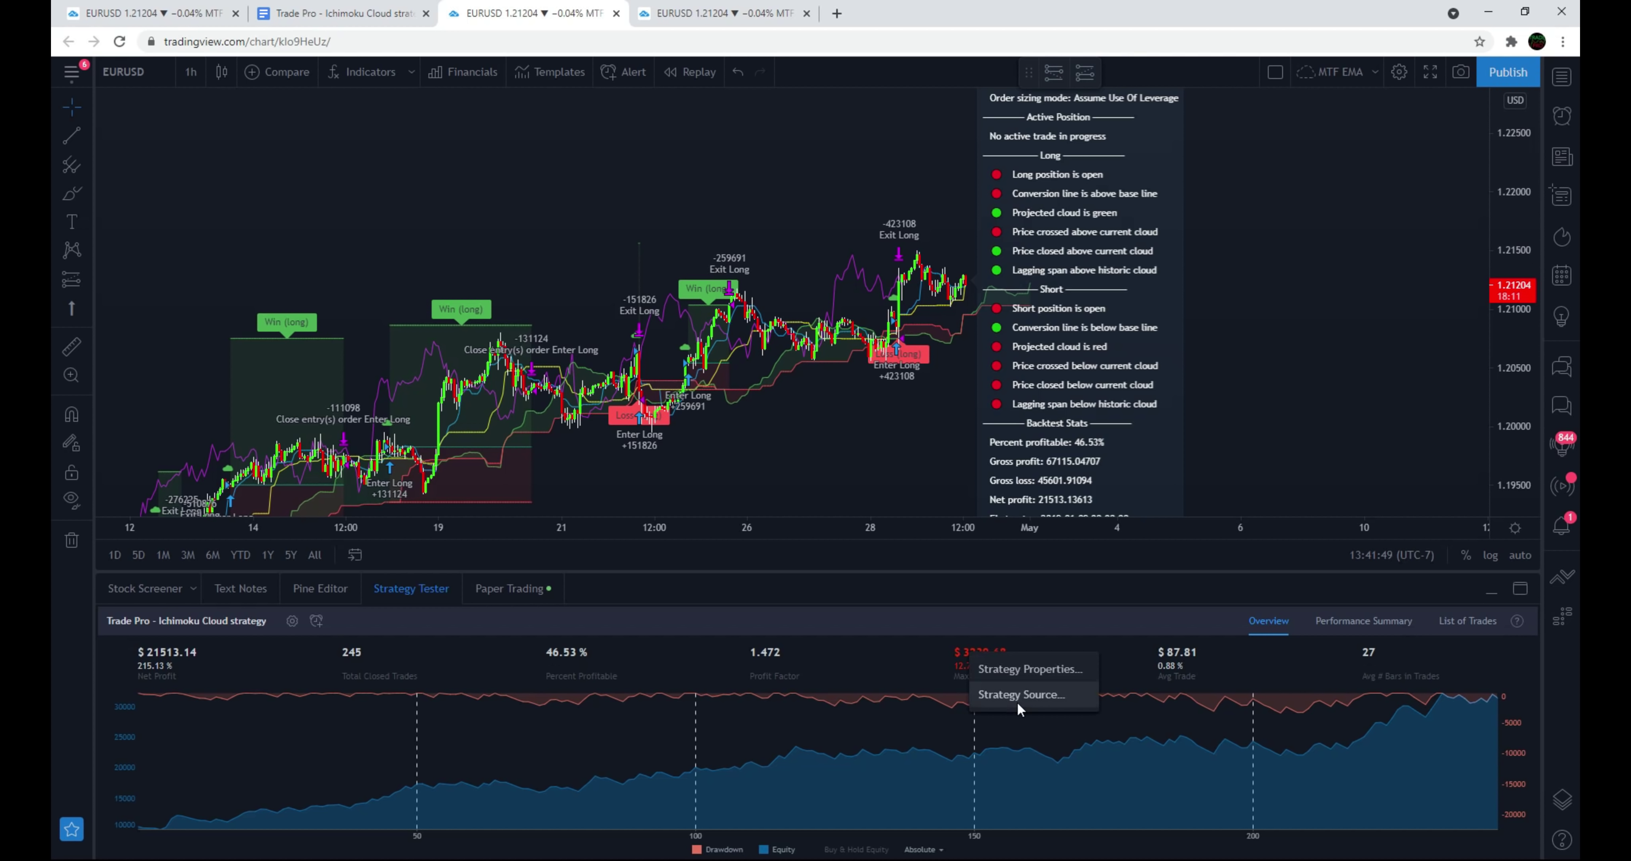
{"action": "left_click", "coordinate": [893, 480]}
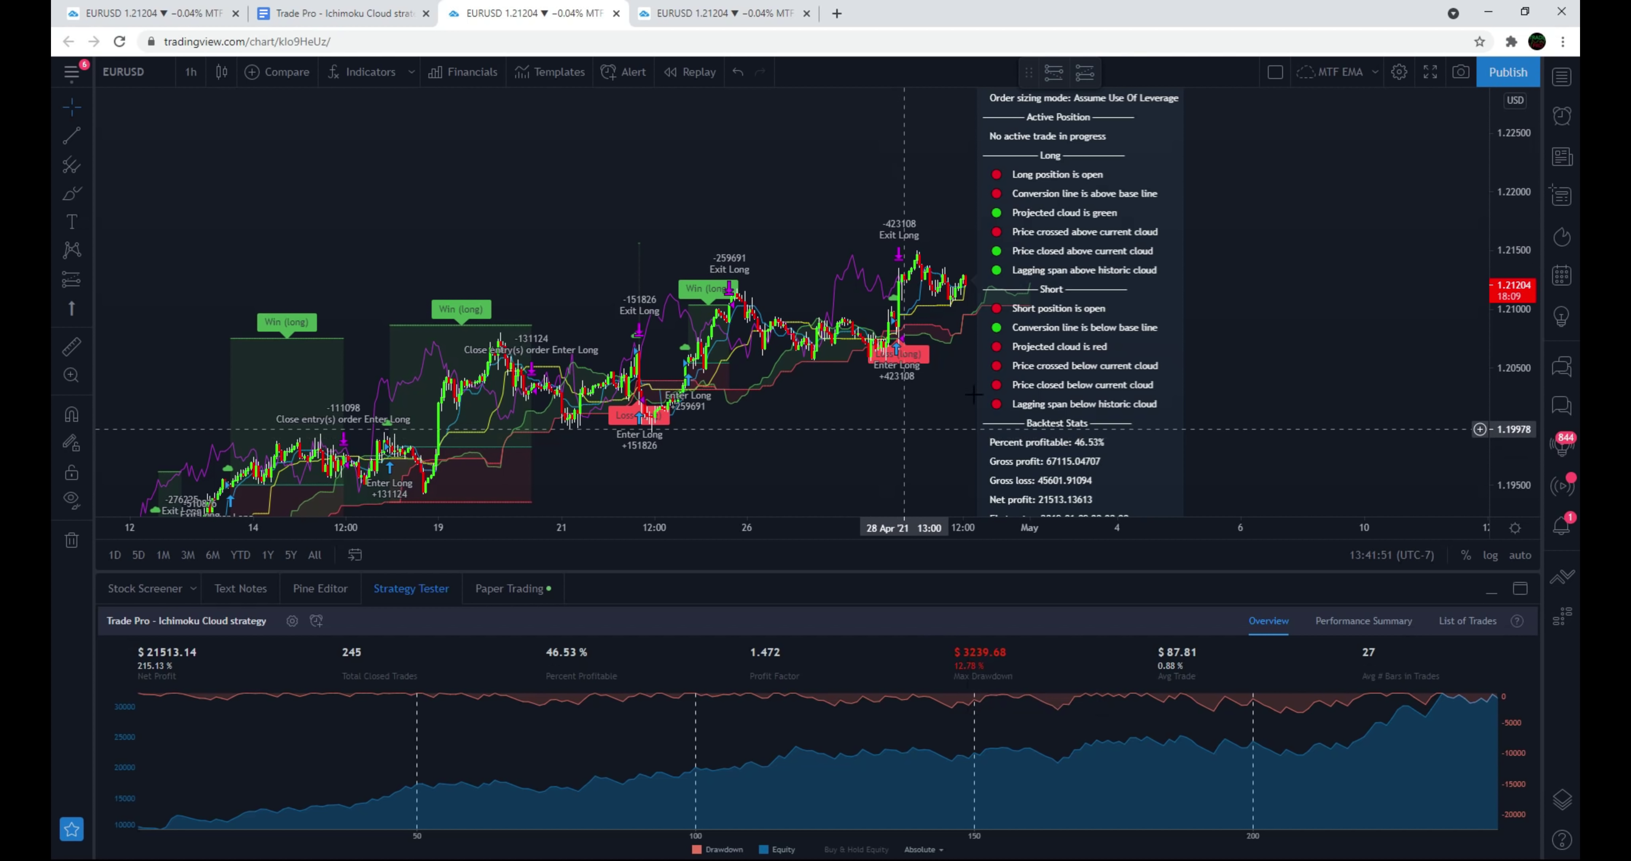
{"action": "double_click", "coordinate": [1085, 364]}
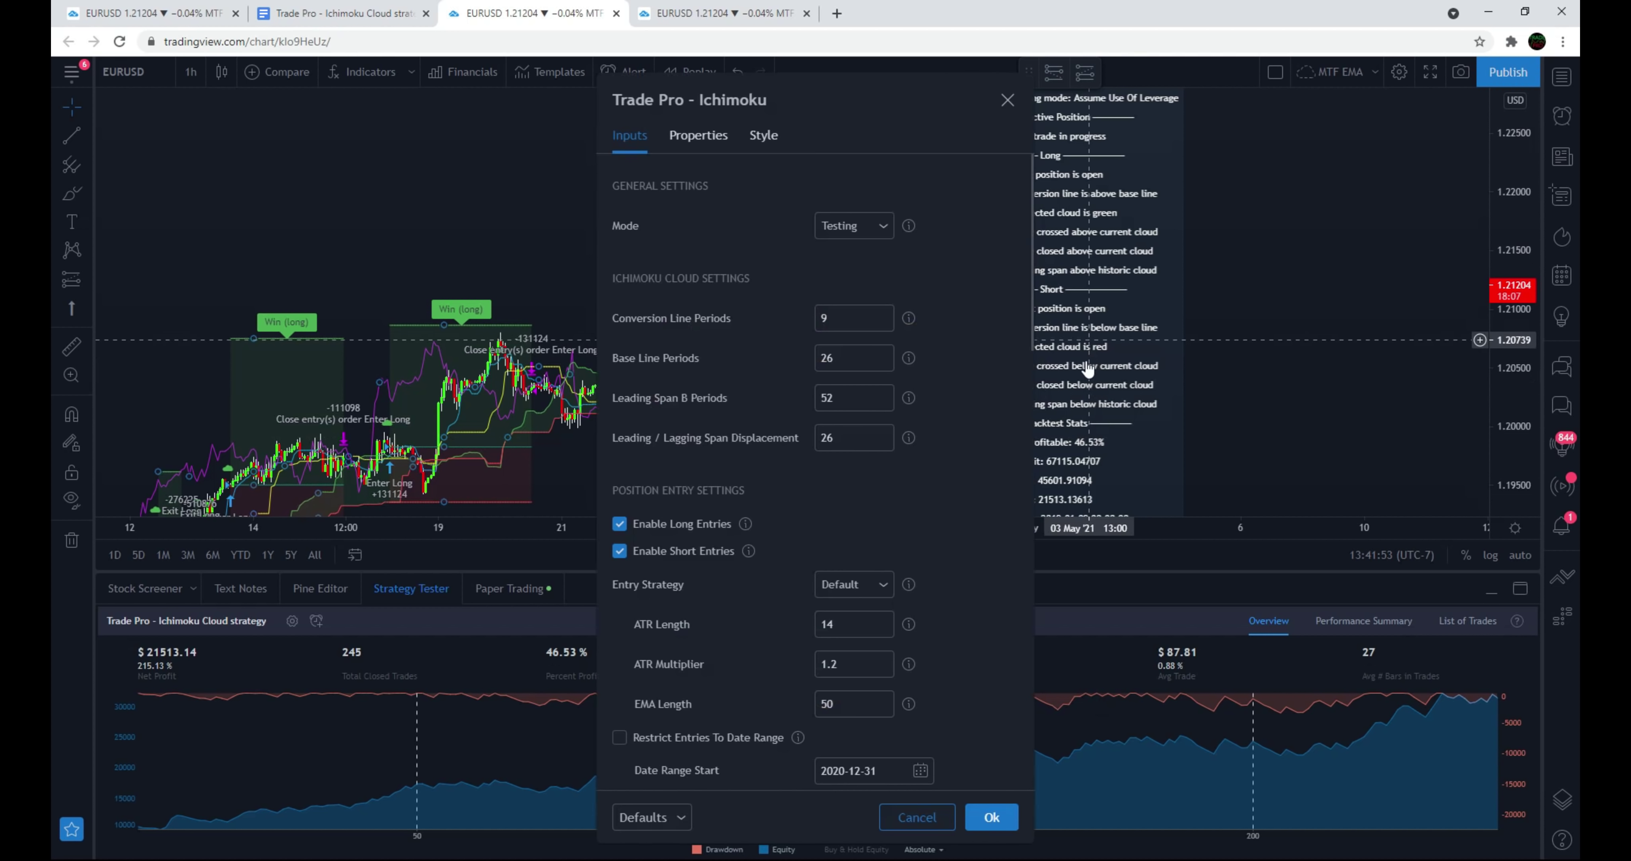
{"action": "scroll", "coordinate": [747, 491], "scroll_direction": "down", "scroll_amount": 6}
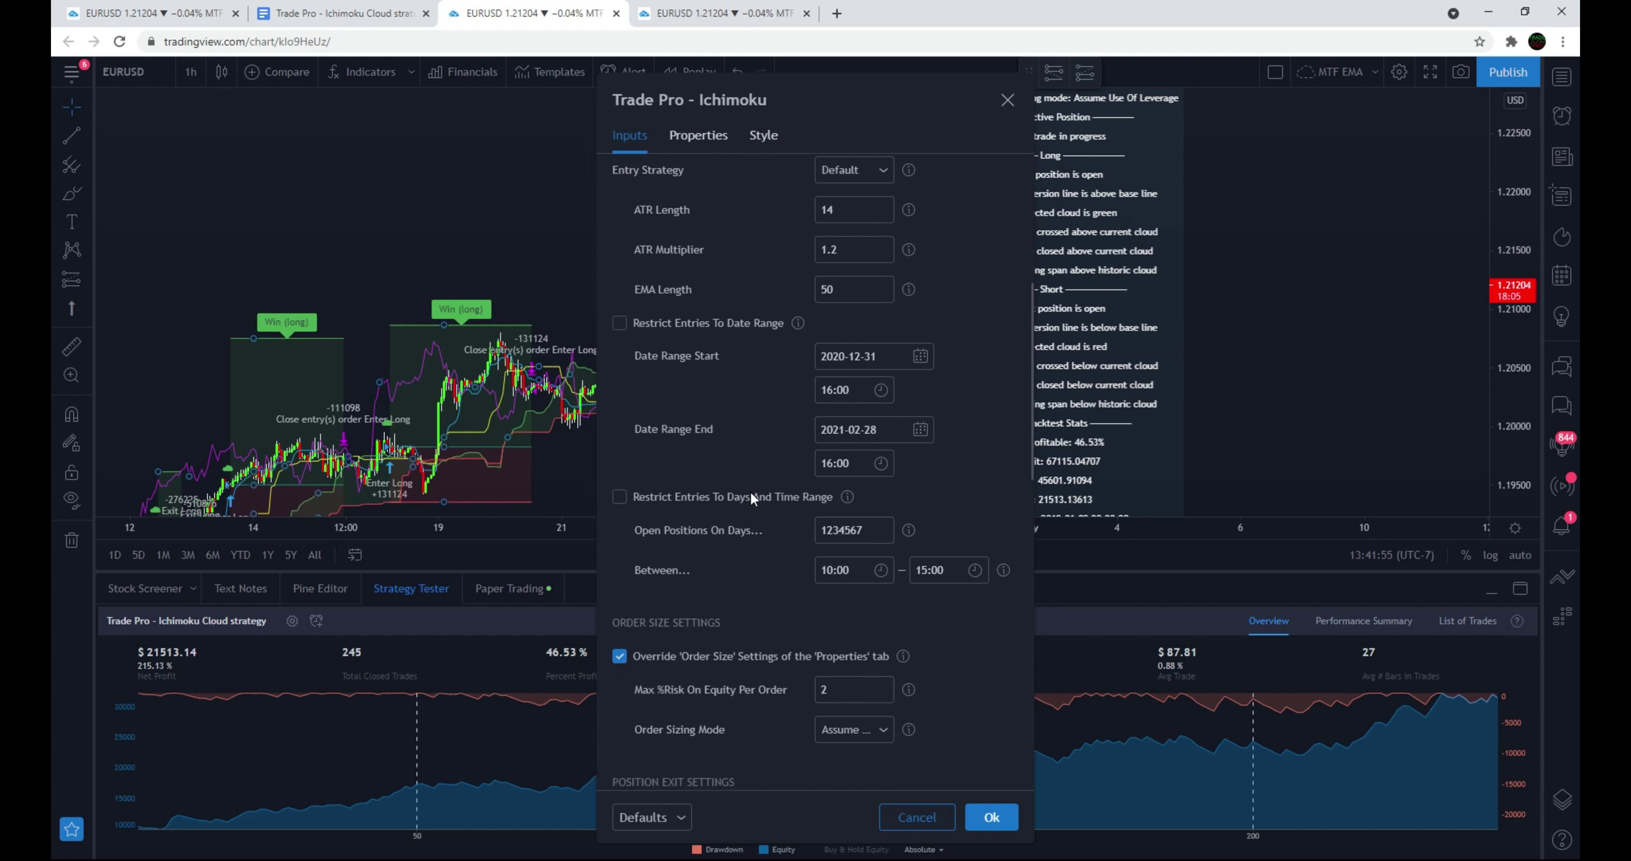
{"action": "left_click", "coordinate": [845, 626]}
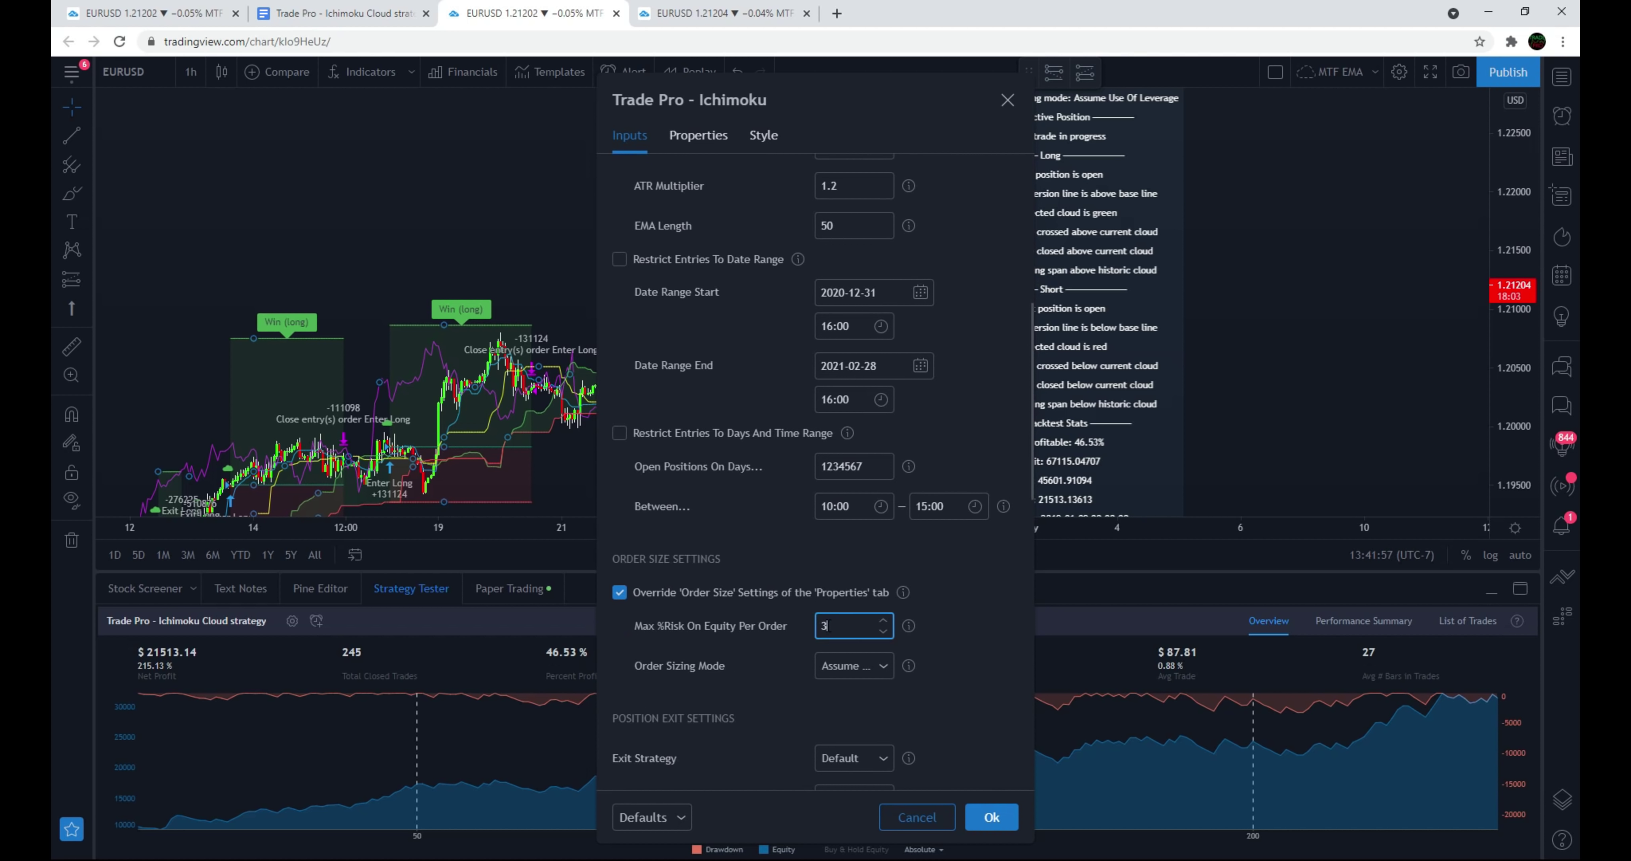
{"action": "left_click", "coordinate": [963, 575]}
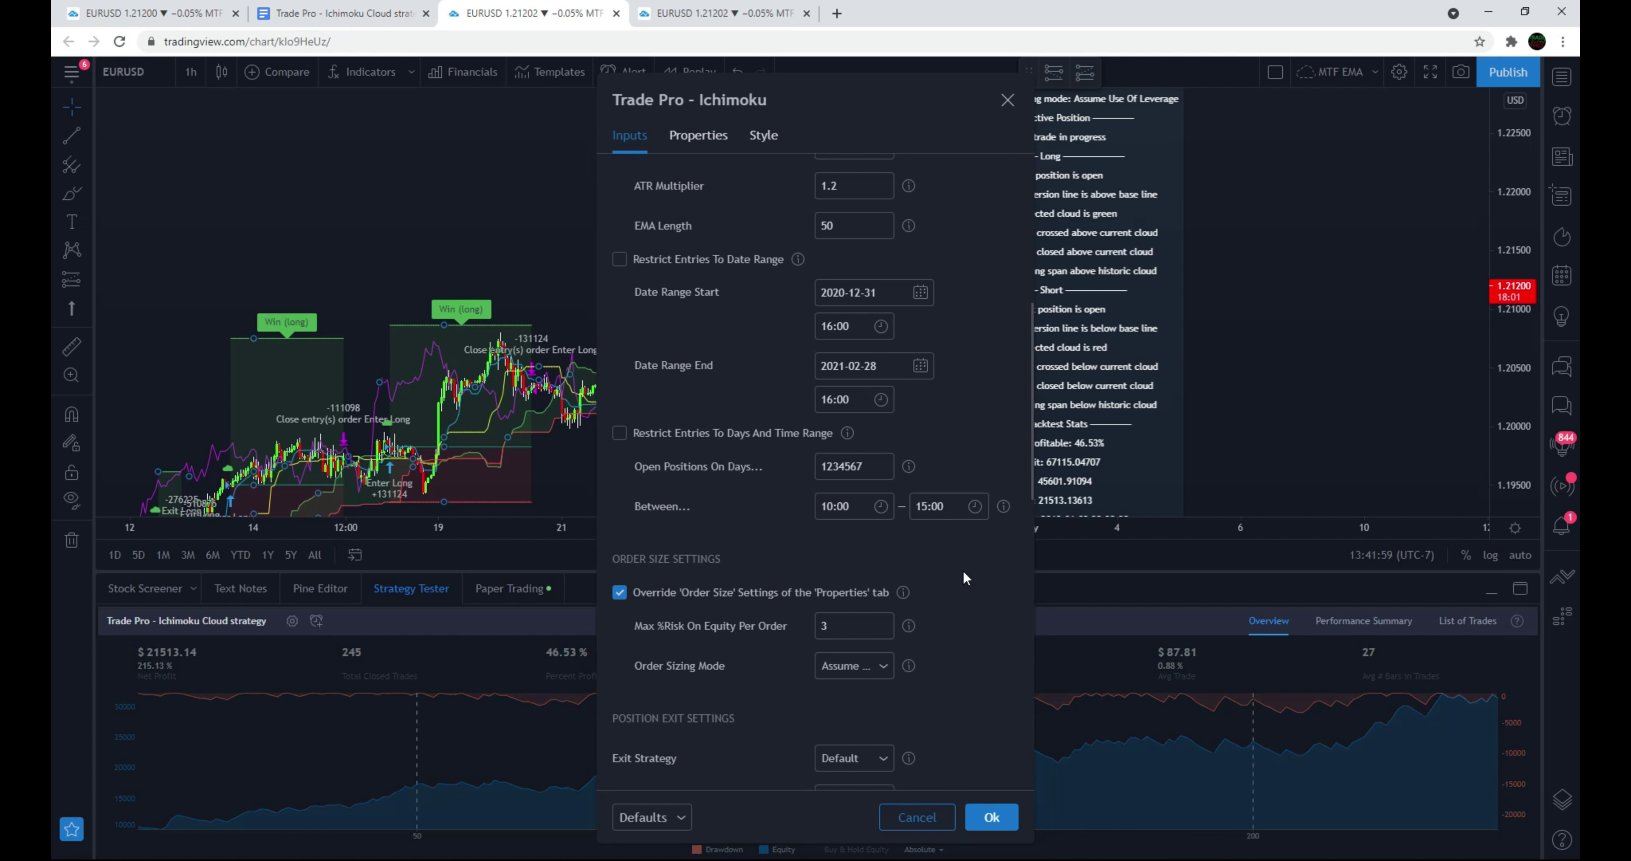
{"action": "left_click", "coordinate": [989, 817]}
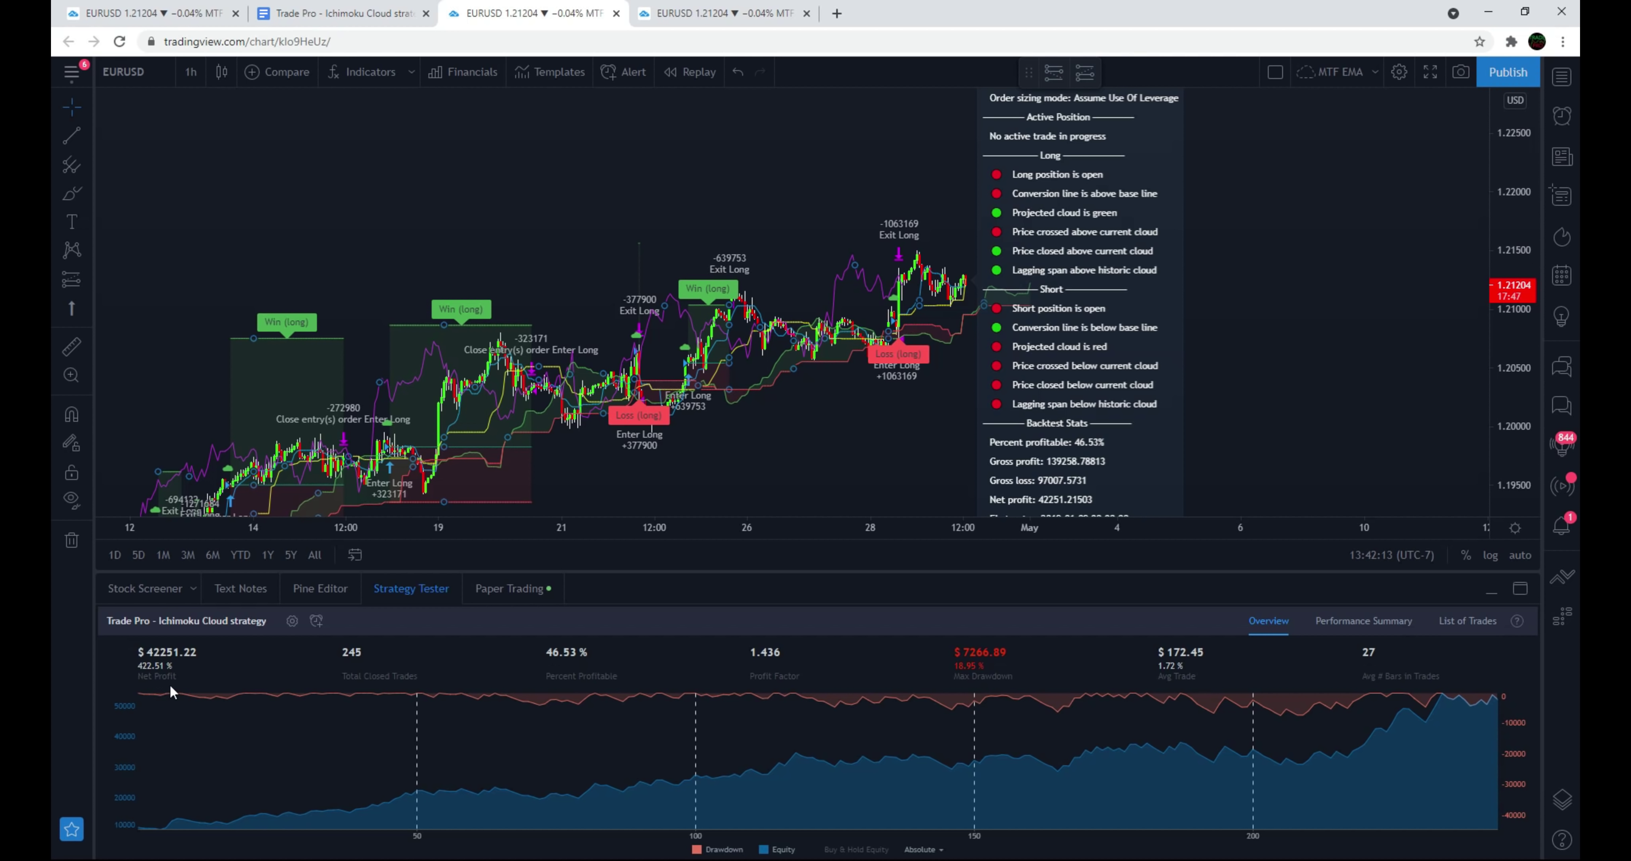
Reopen the strategy's settings and set the maximum percentage risk on equity per order to 2.
{"action": "double_click", "coordinate": [1043, 316]}
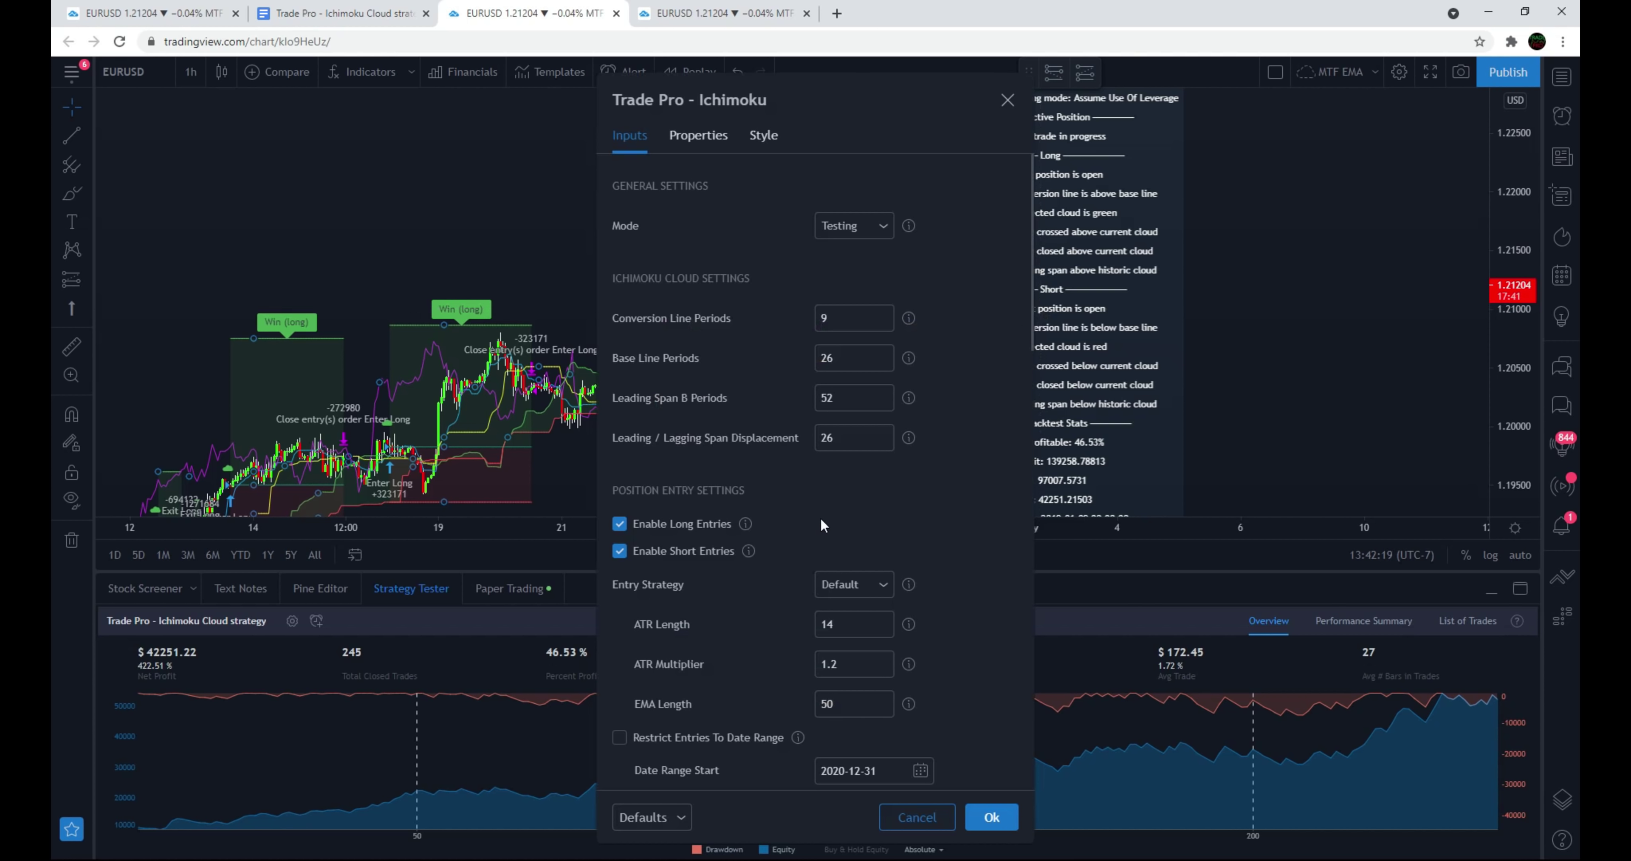
{"action": "scroll", "coordinate": [783, 498], "scroll_direction": "down", "scroll_amount": 3}
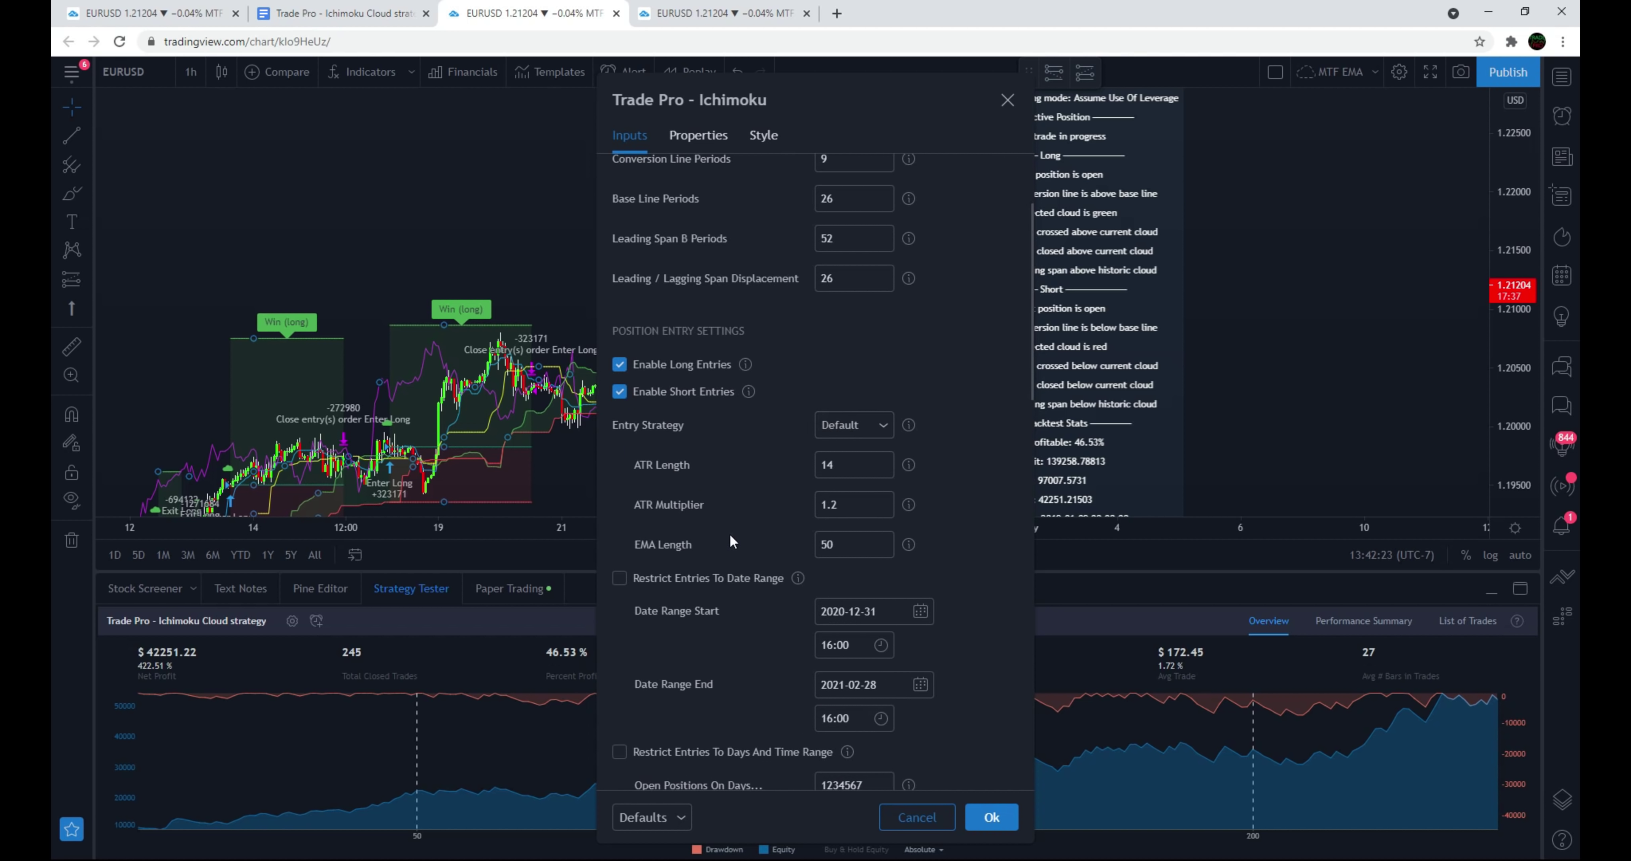
{"action": "scroll", "coordinate": [730, 539], "scroll_direction": "up", "scroll_amount": 2}
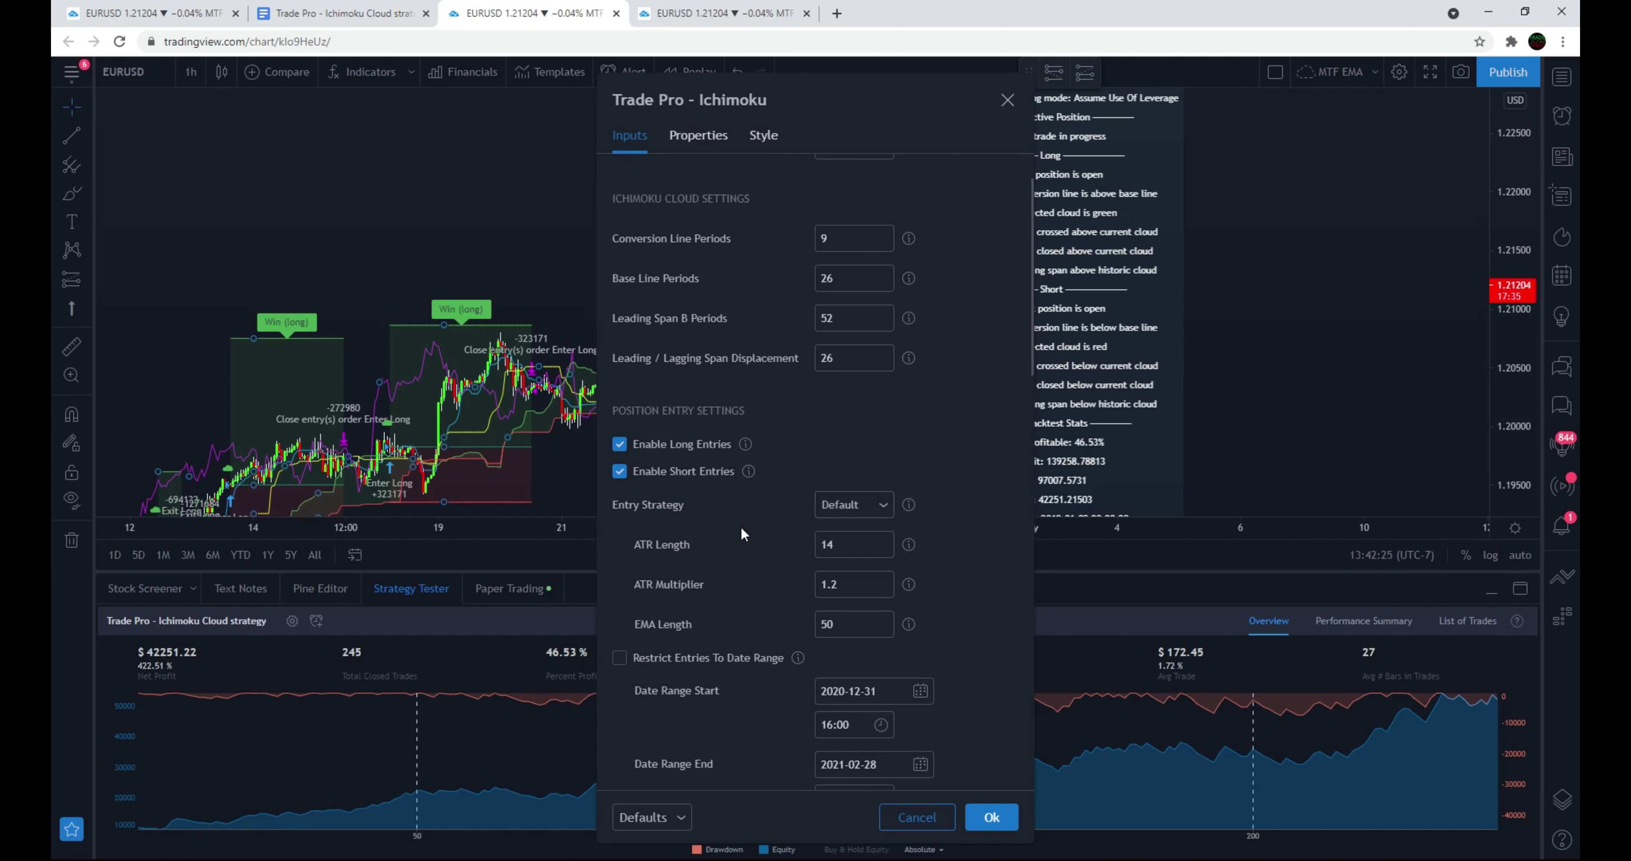
{"action": "scroll", "coordinate": [742, 528], "scroll_direction": "down", "scroll_amount": 9}
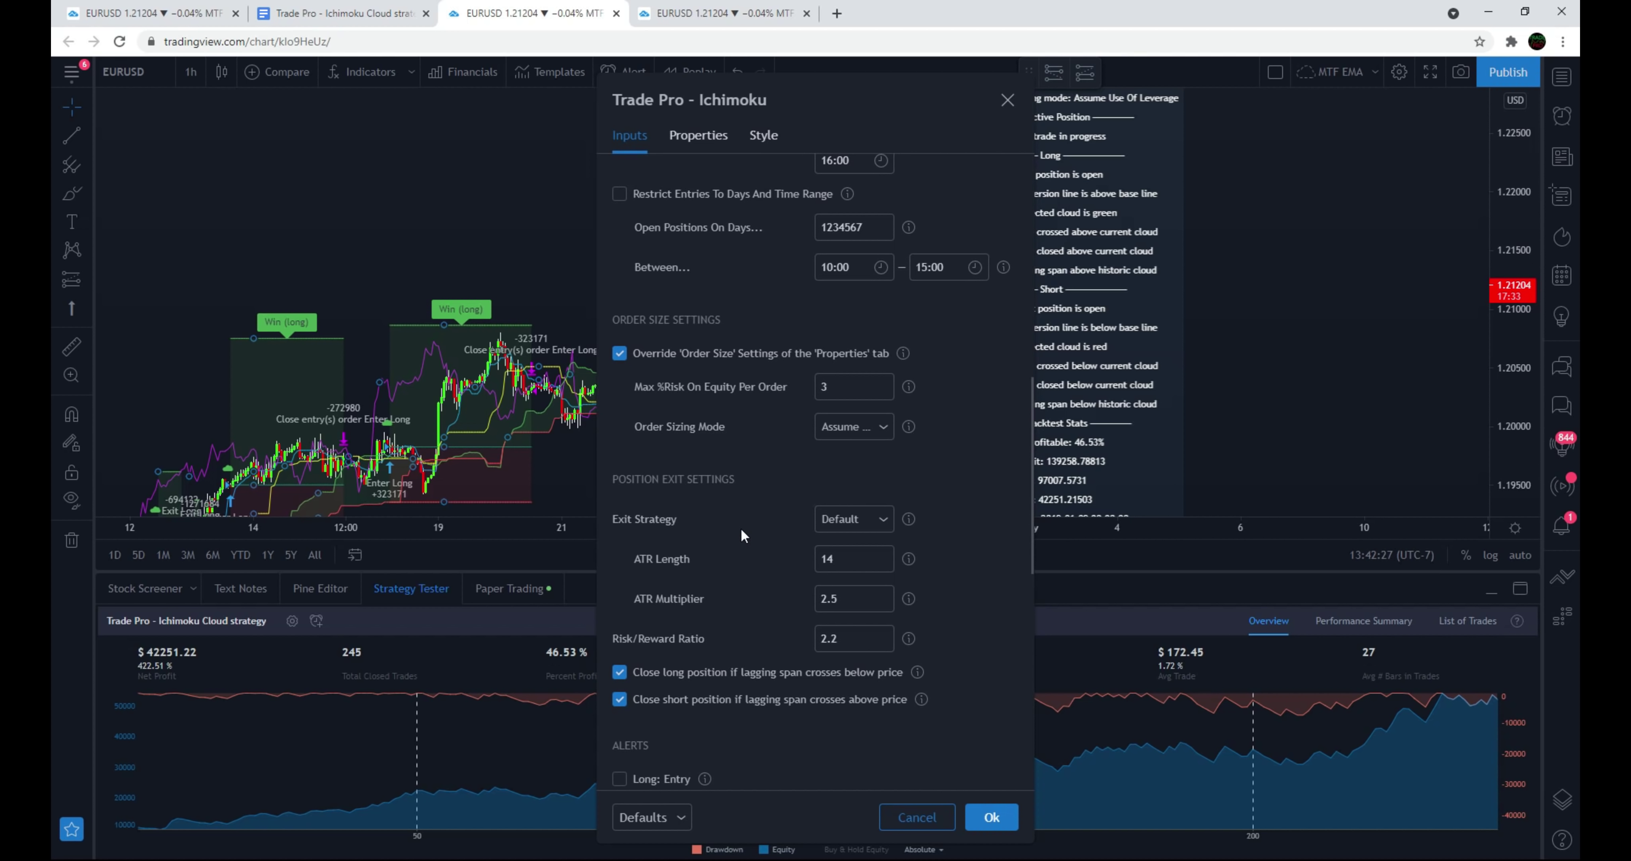
{"action": "left_click", "coordinate": [836, 388]}
{"action": "key", "text": "BackSpace"}
{"action": "type", "text": "2"}
{"action": "left_click", "coordinate": [975, 396]}
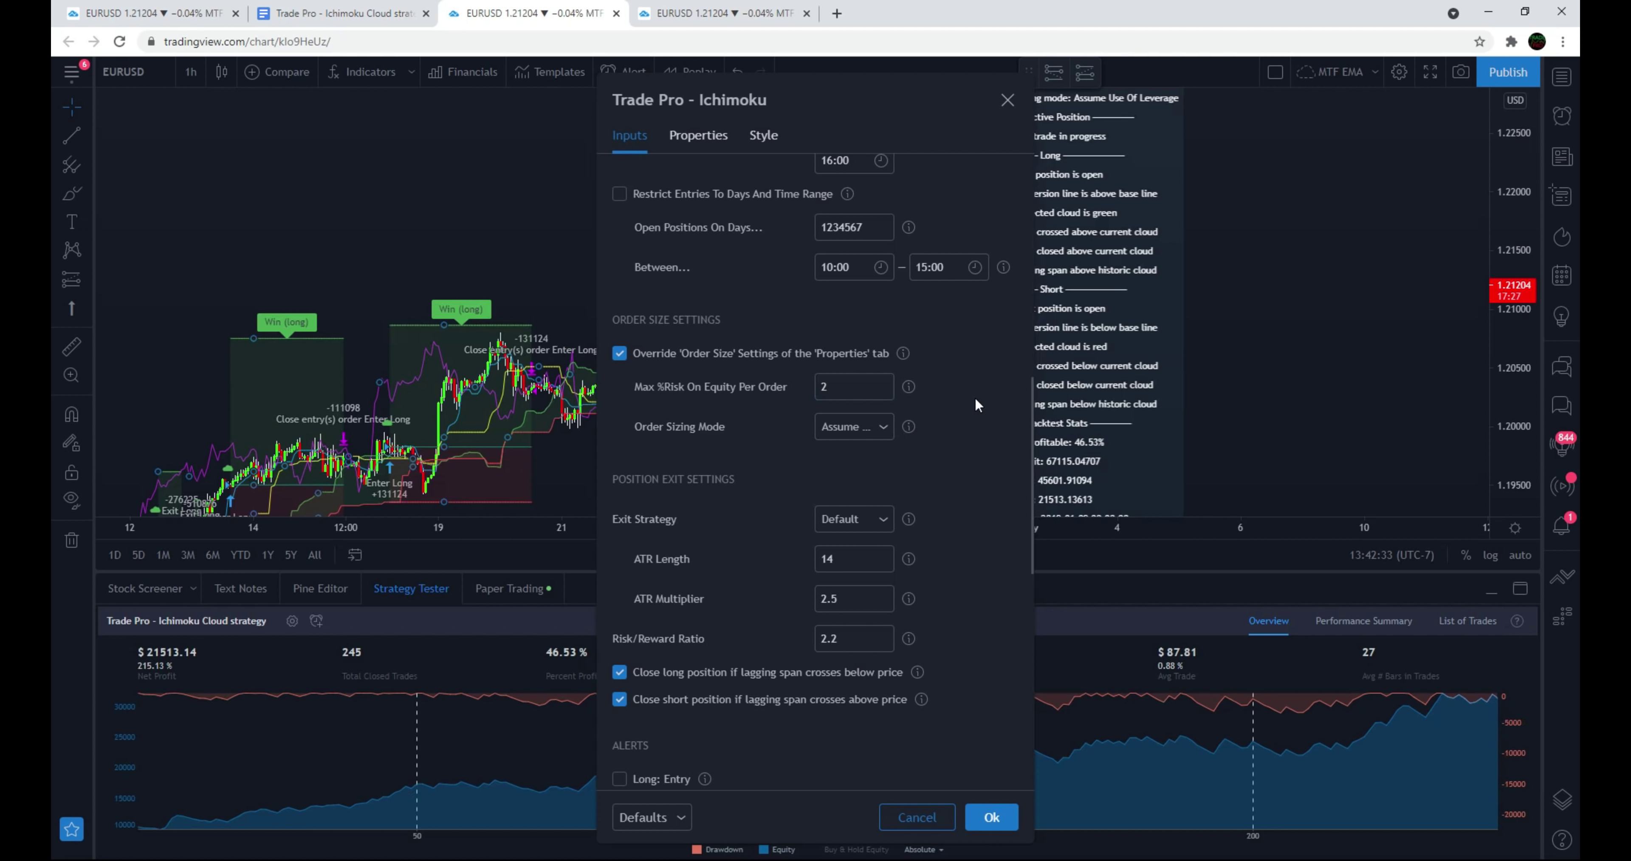
Check the order sizing modes and the position exit settings, and apply the strategy's settings.
{"action": "scroll", "coordinate": [974, 395], "scroll_direction": "down", "scroll_amount": 1}
{"action": "left_click", "coordinate": [886, 344]}
{"action": "left_click", "coordinate": [887, 344]}
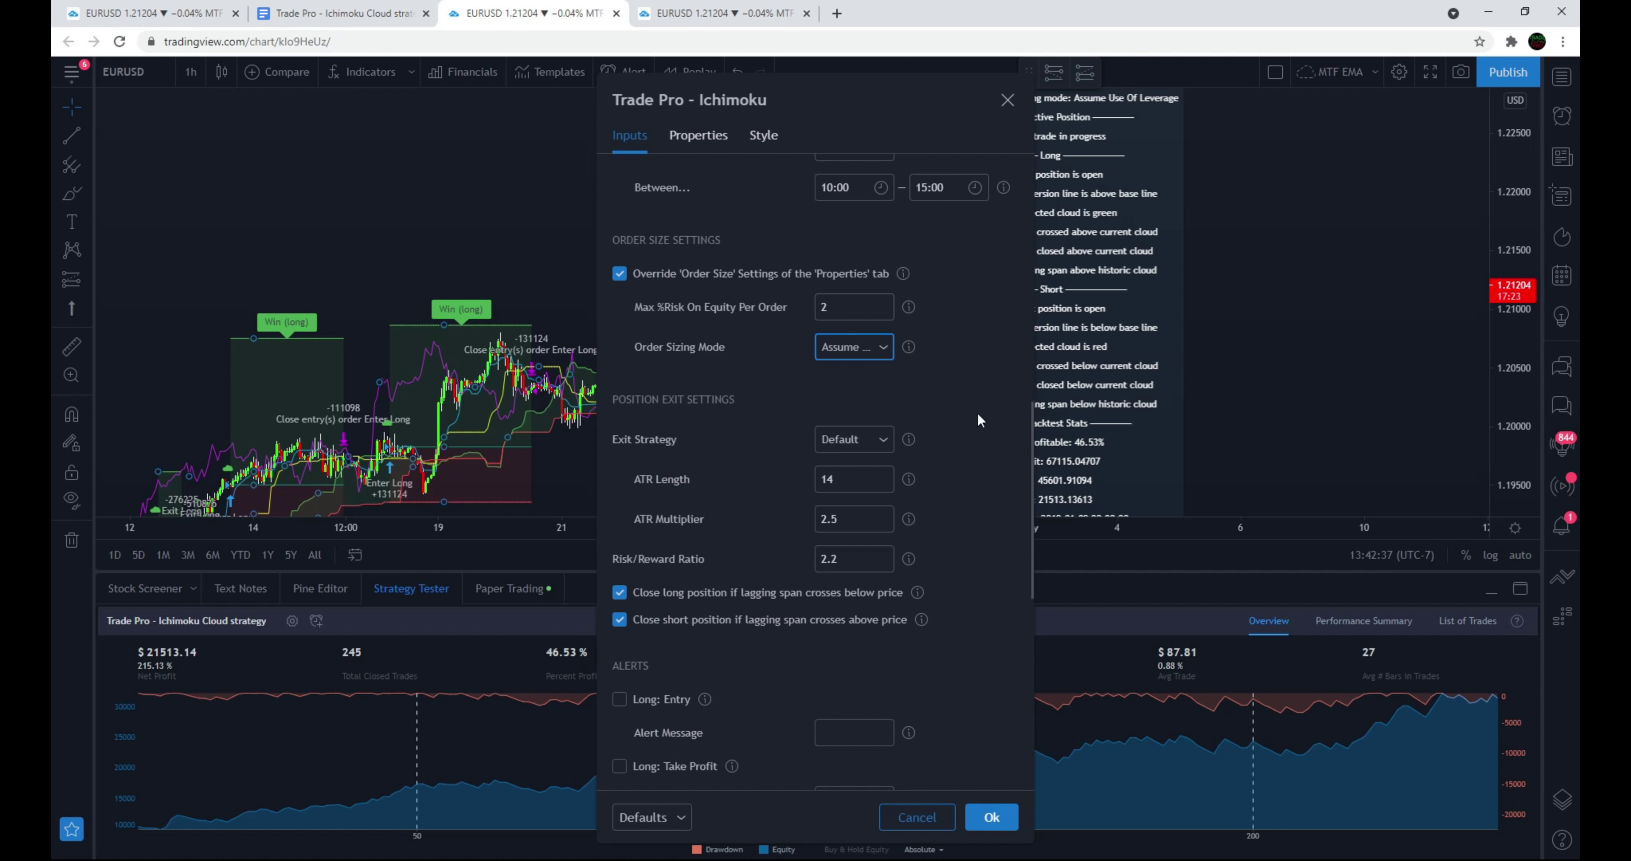
{"action": "scroll", "coordinate": [984, 395], "scroll_direction": "down", "scroll_amount": 1}
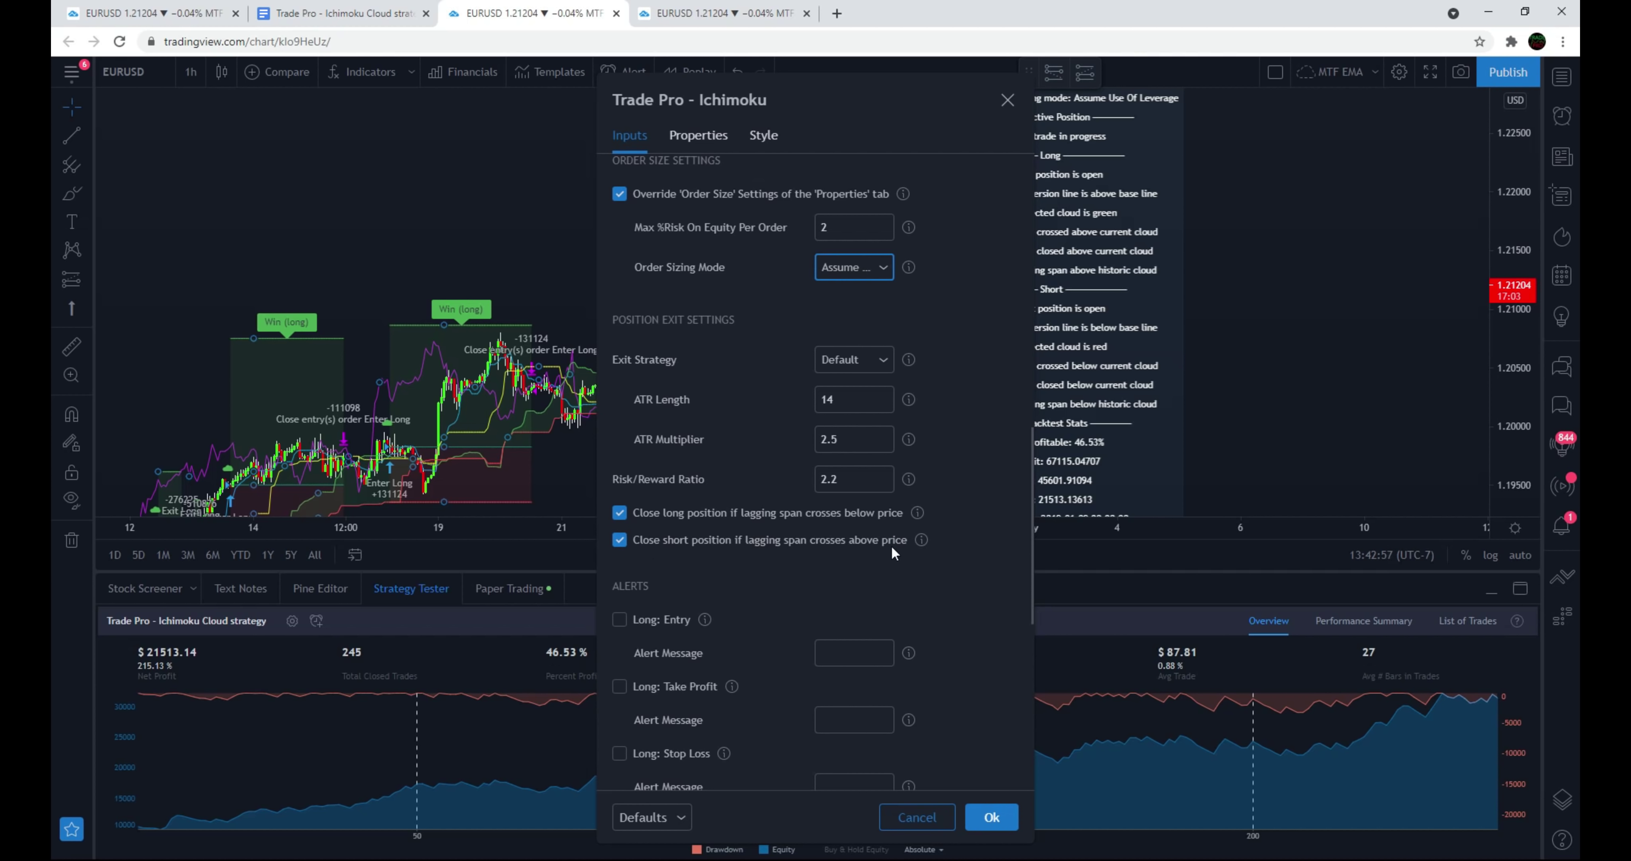
{"action": "scroll", "coordinate": [895, 543], "scroll_direction": "down", "scroll_amount": 1}
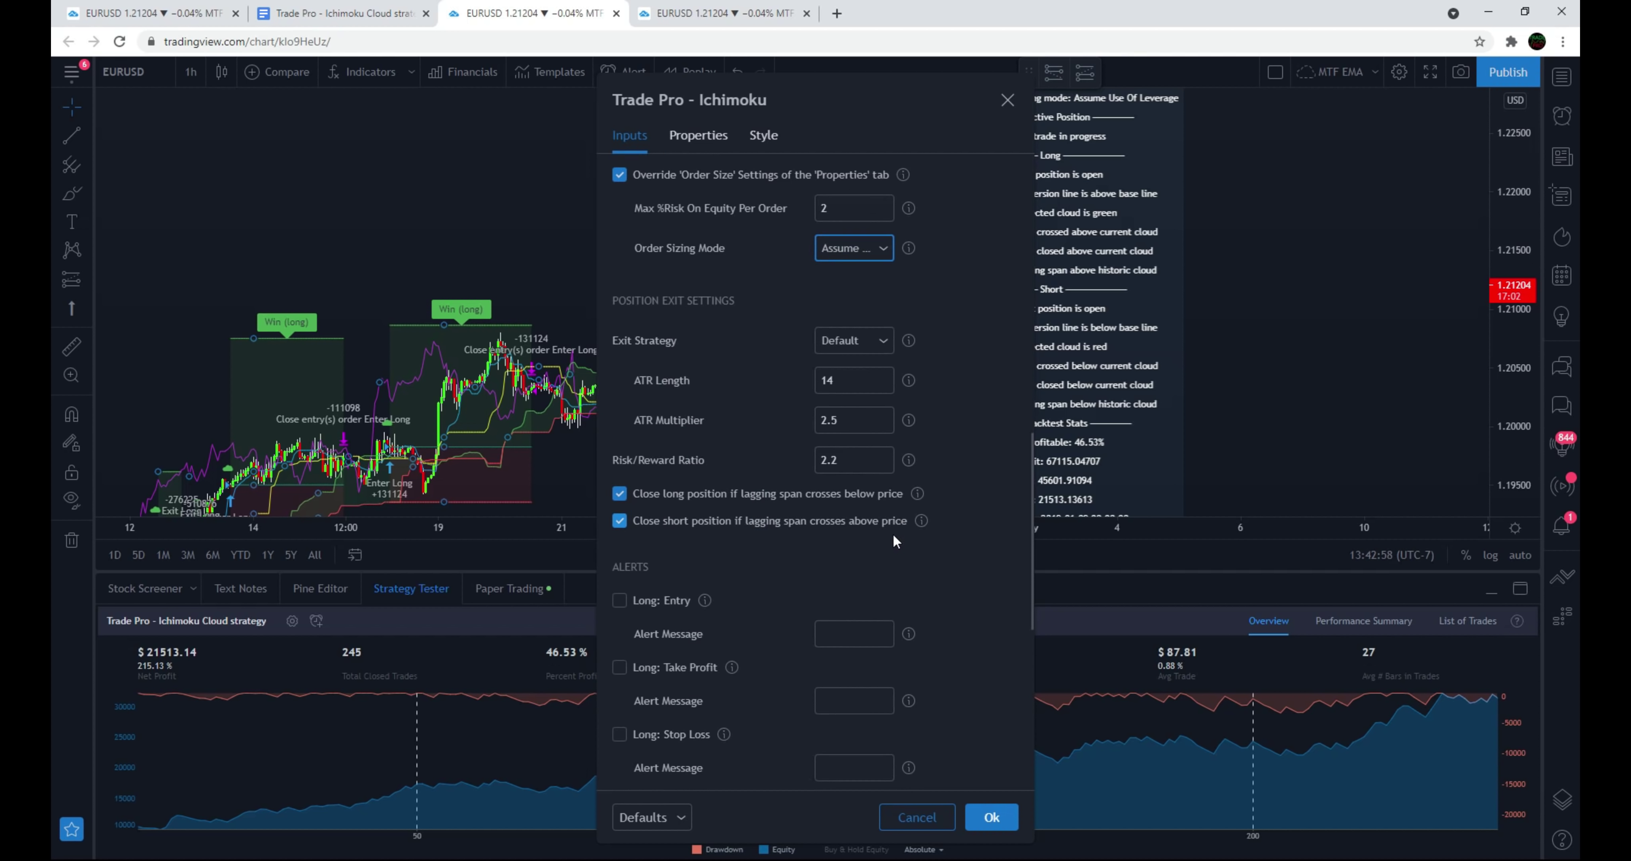
{"action": "left_click", "coordinate": [1001, 818]}
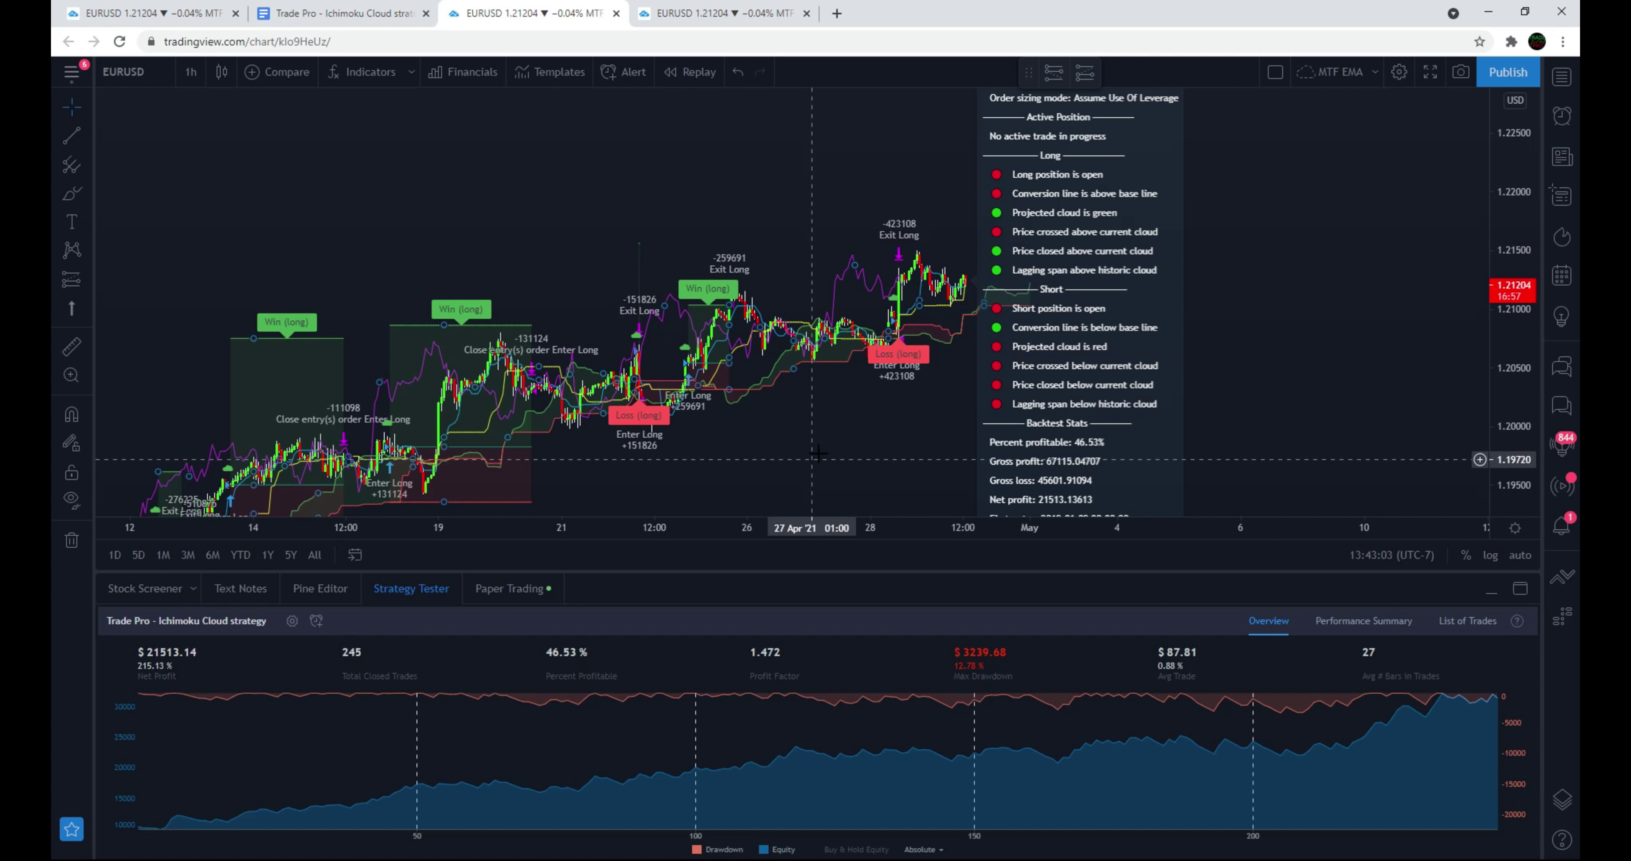
{"action": "left_click_drag", "start_coordinate": [825, 452], "coordinate": [889, 439]}
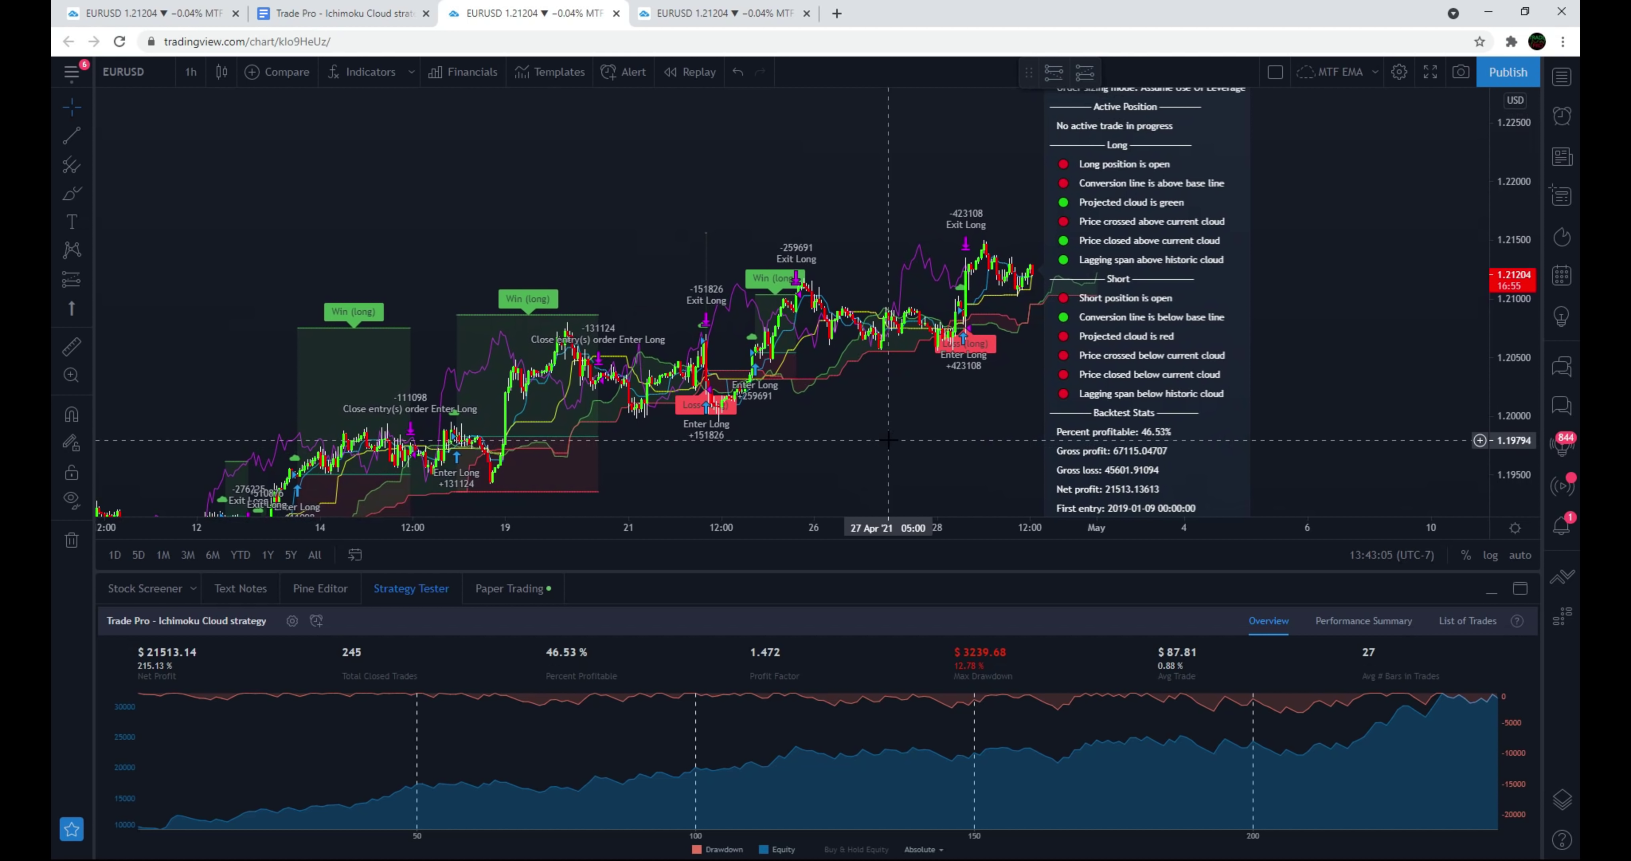